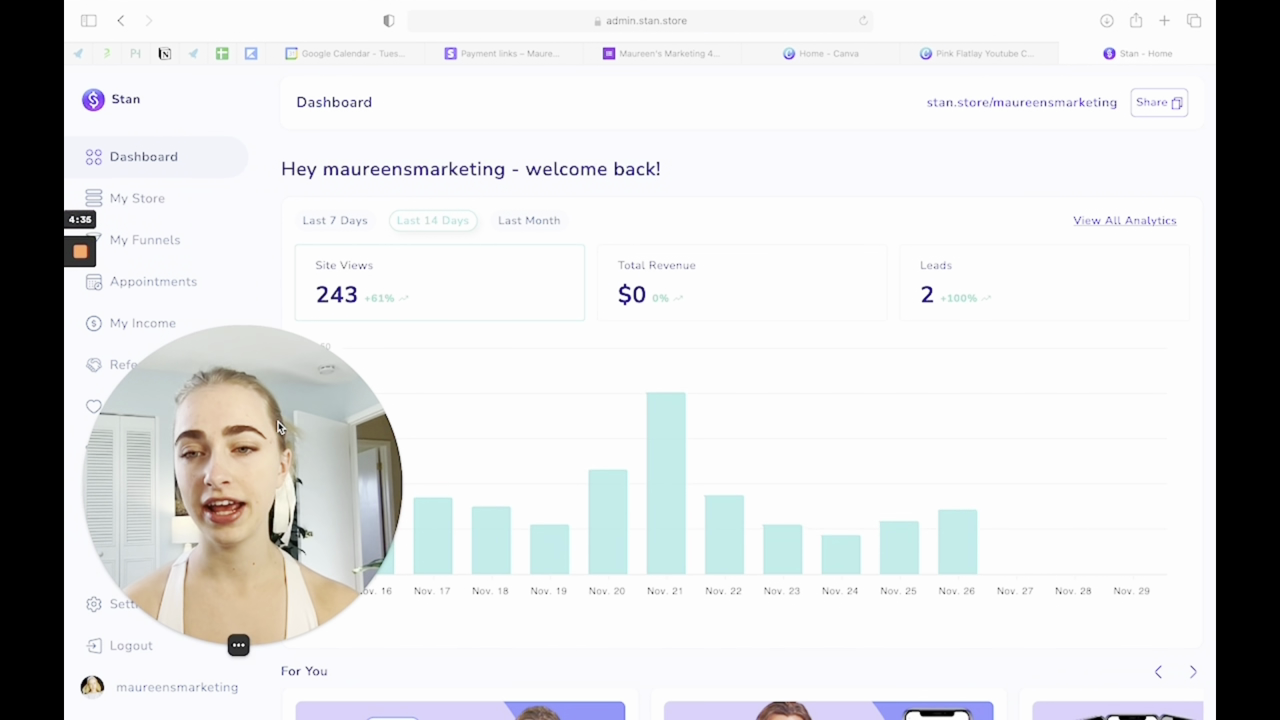
left_click_drag(278, 421, 1065, 74)
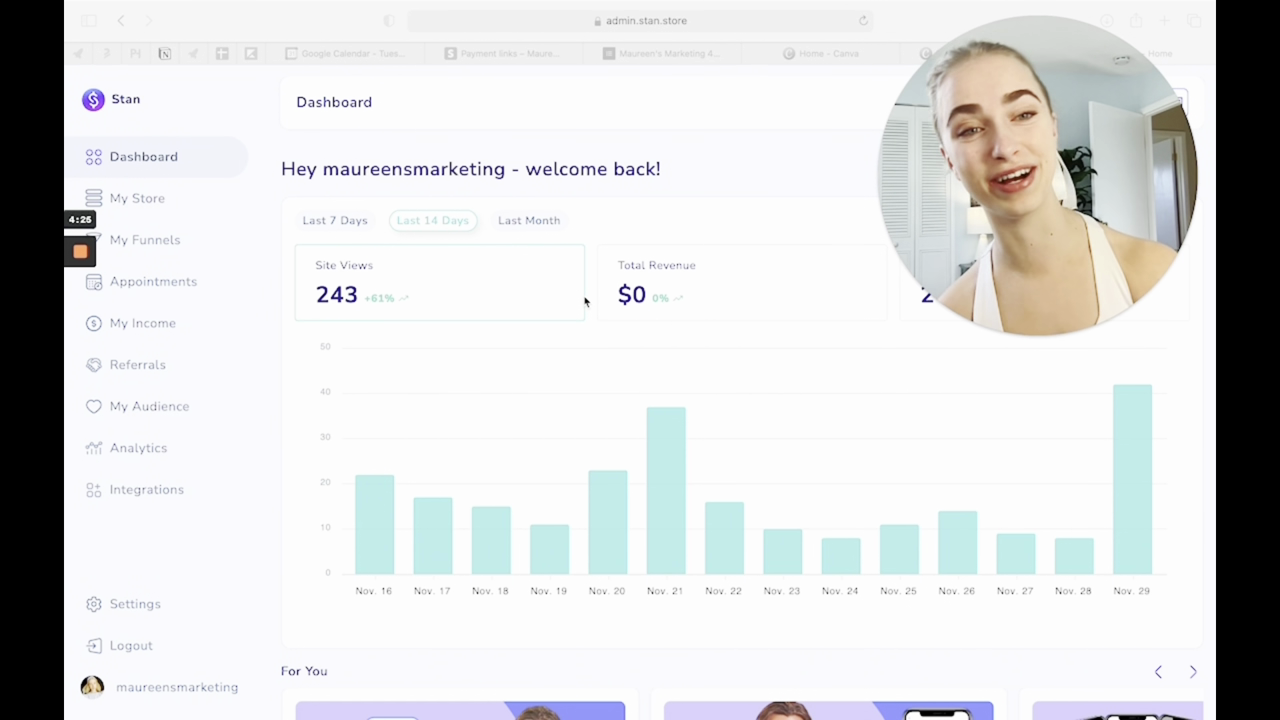
left_click_drag(1071, 326, 276, 633)
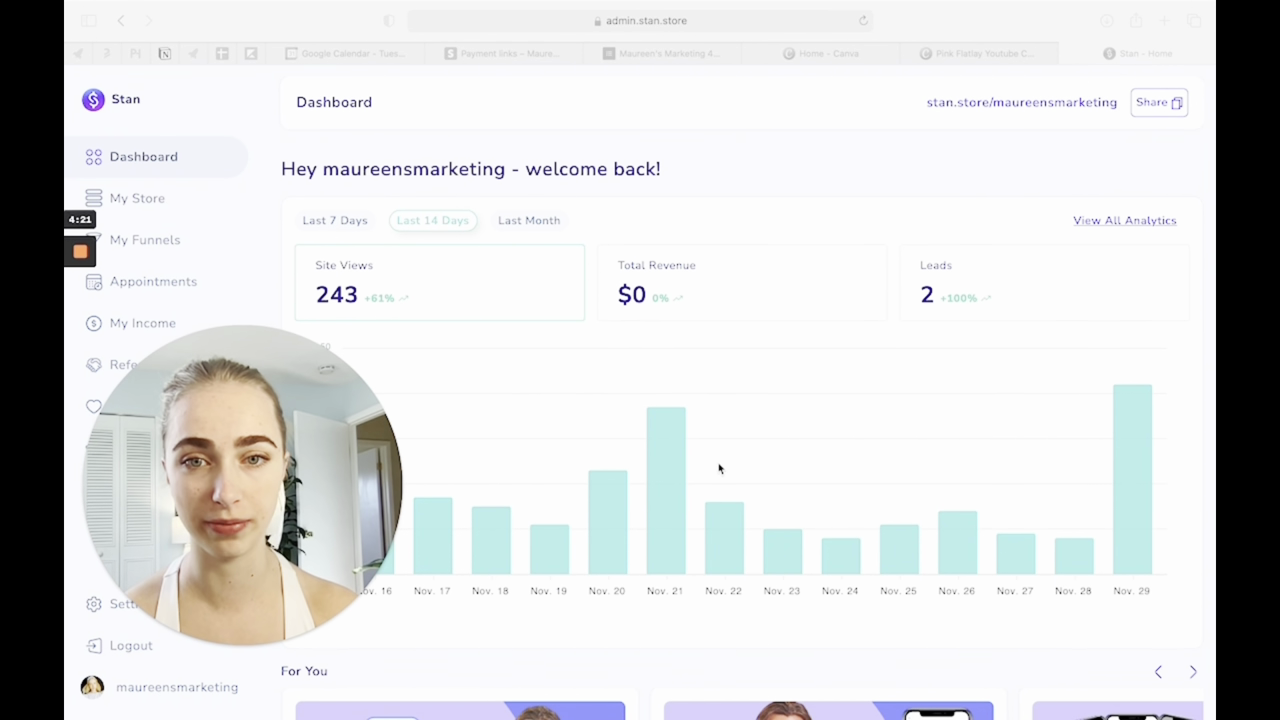
left_click_drag(320, 446, 1114, 136)
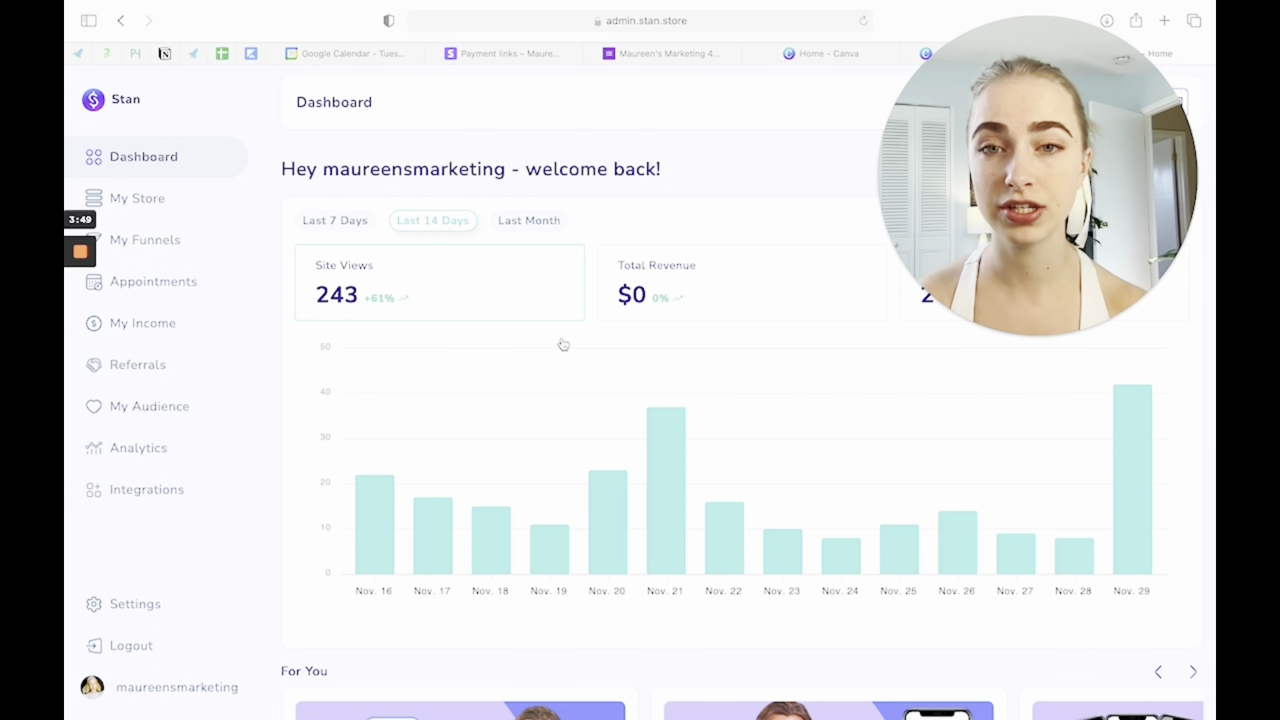
Check the daily site views for Nov. 21 and Nov. 29 in the dashboard's 14-day chart
scroll(563, 343, "down", 1)
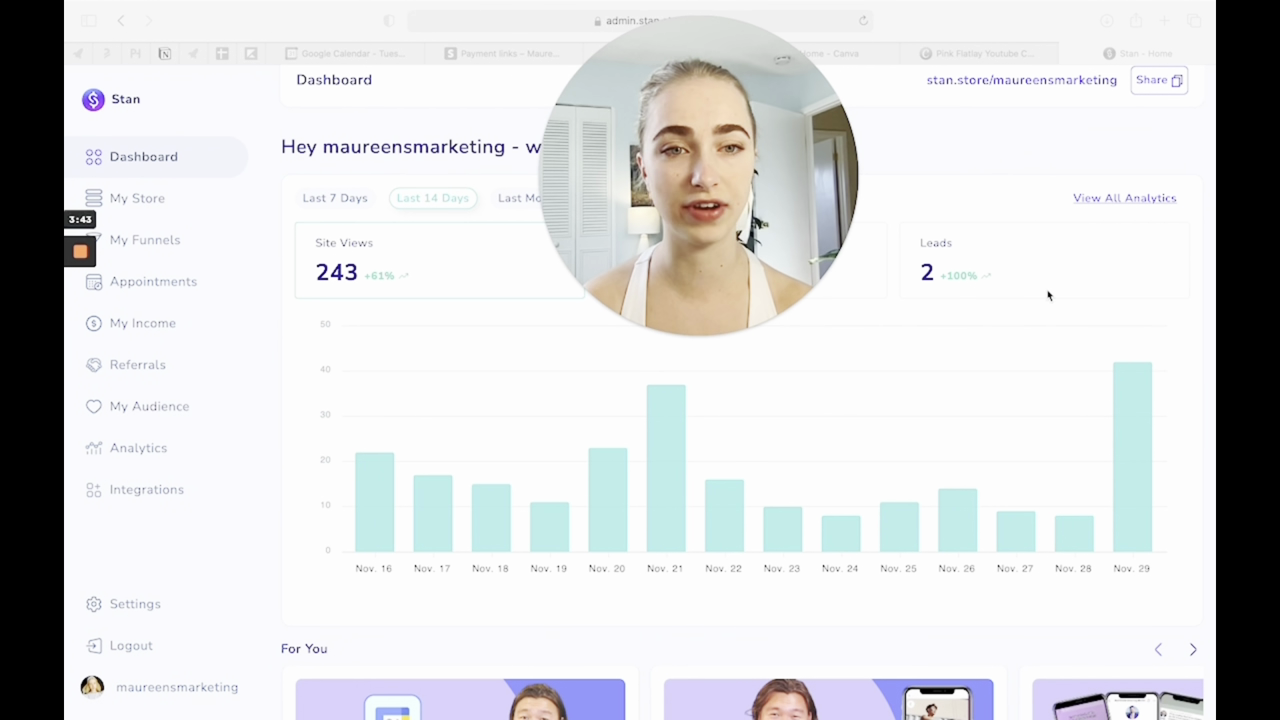
left_click_drag(737, 229, 1076, 229)
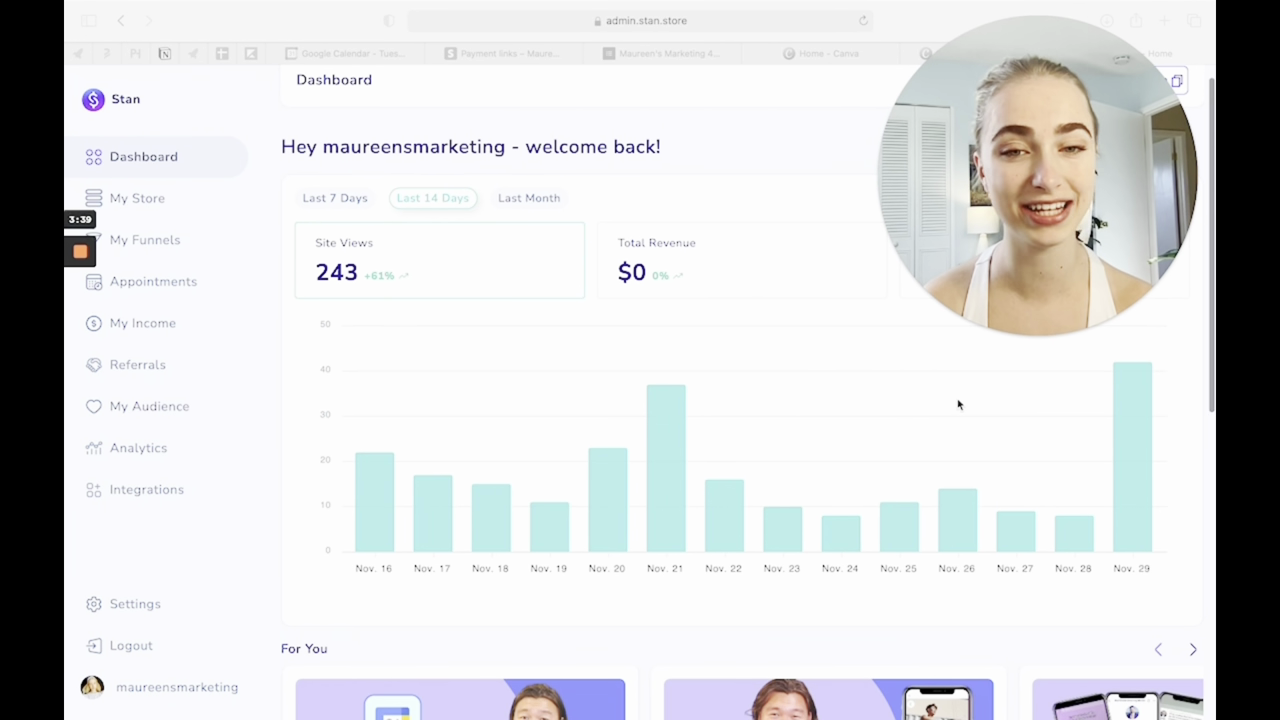
scroll(640, 357, "down", 2)
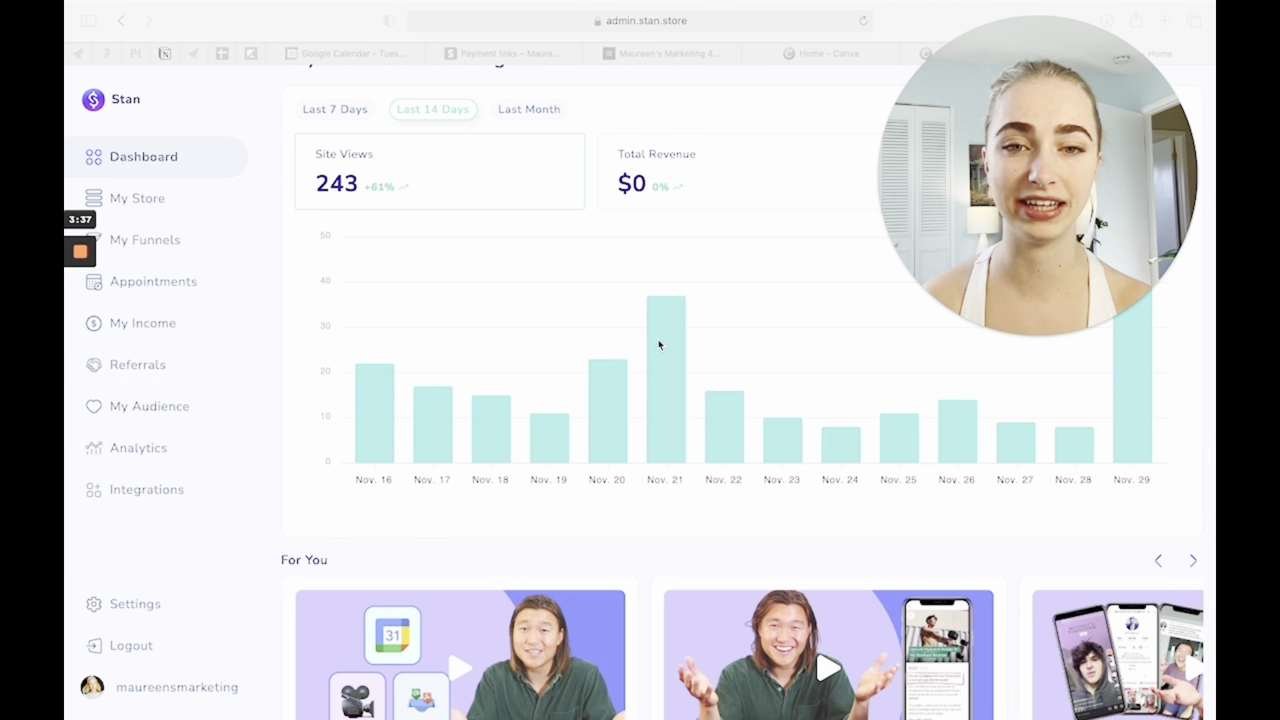
left_click(663, 345)
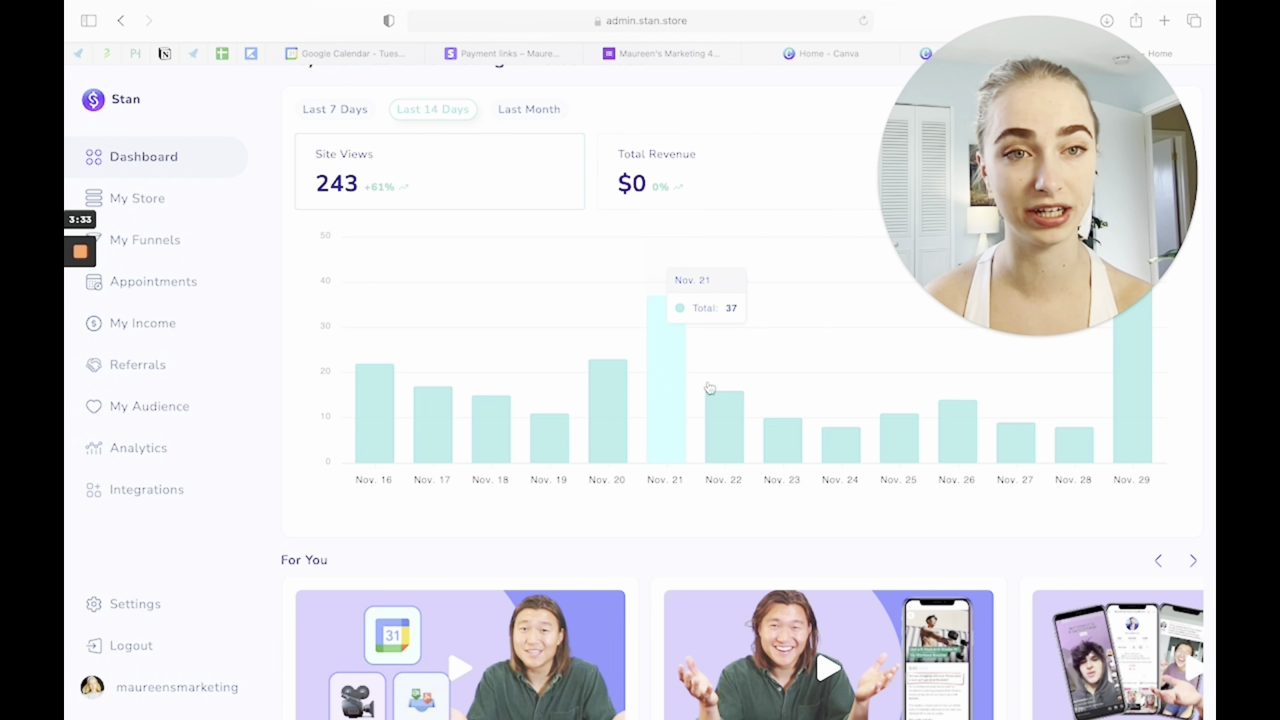
left_click_drag(1031, 334, 1081, 349)
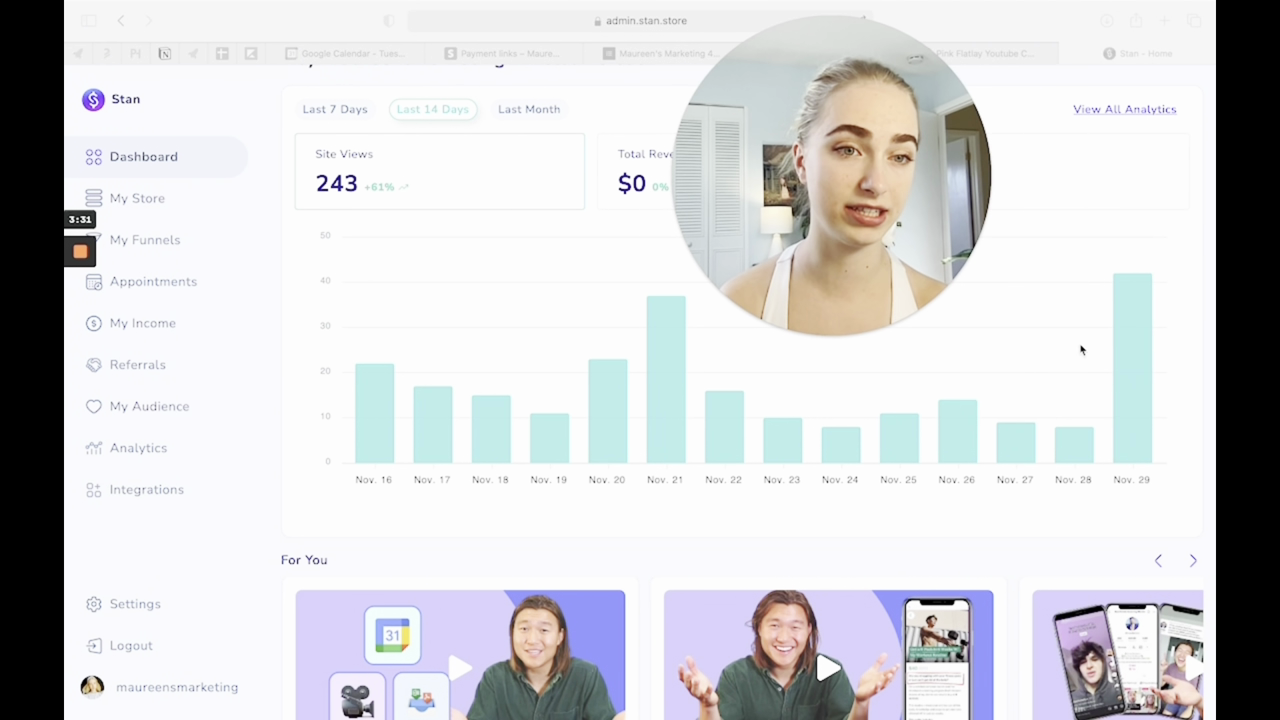
left_click(1137, 347)
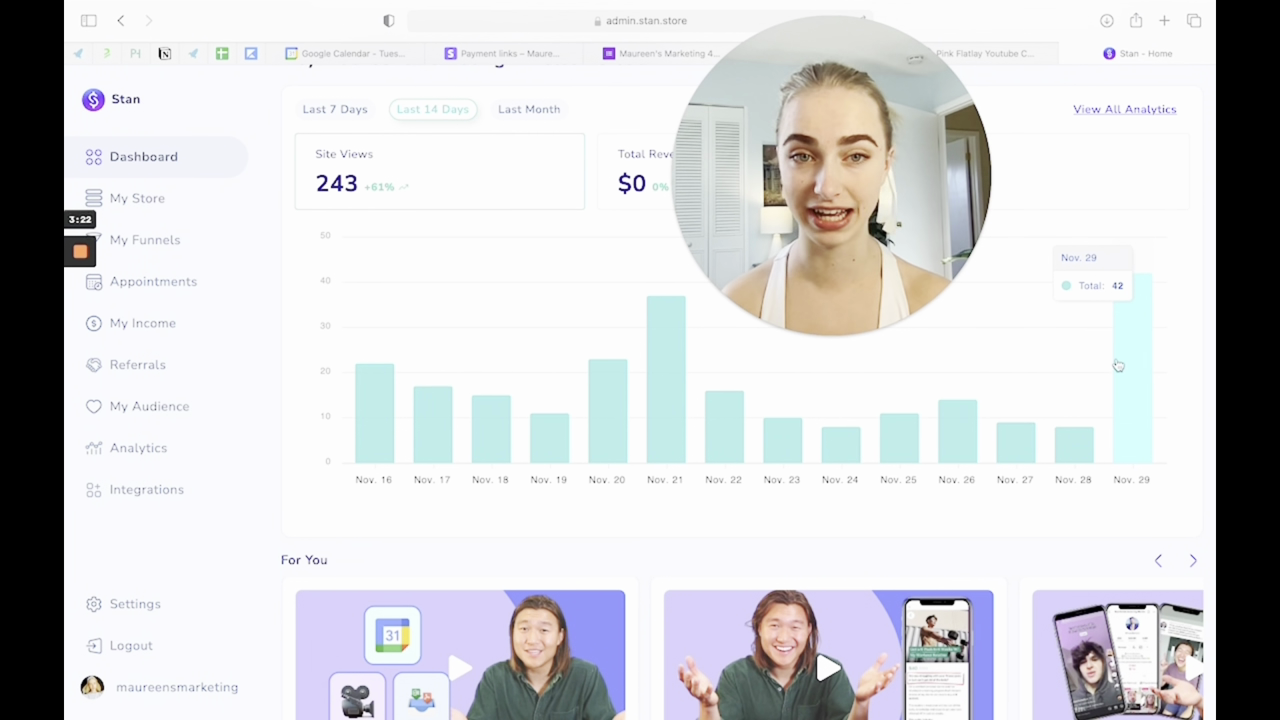
left_click_drag(914, 201, 1119, 201)
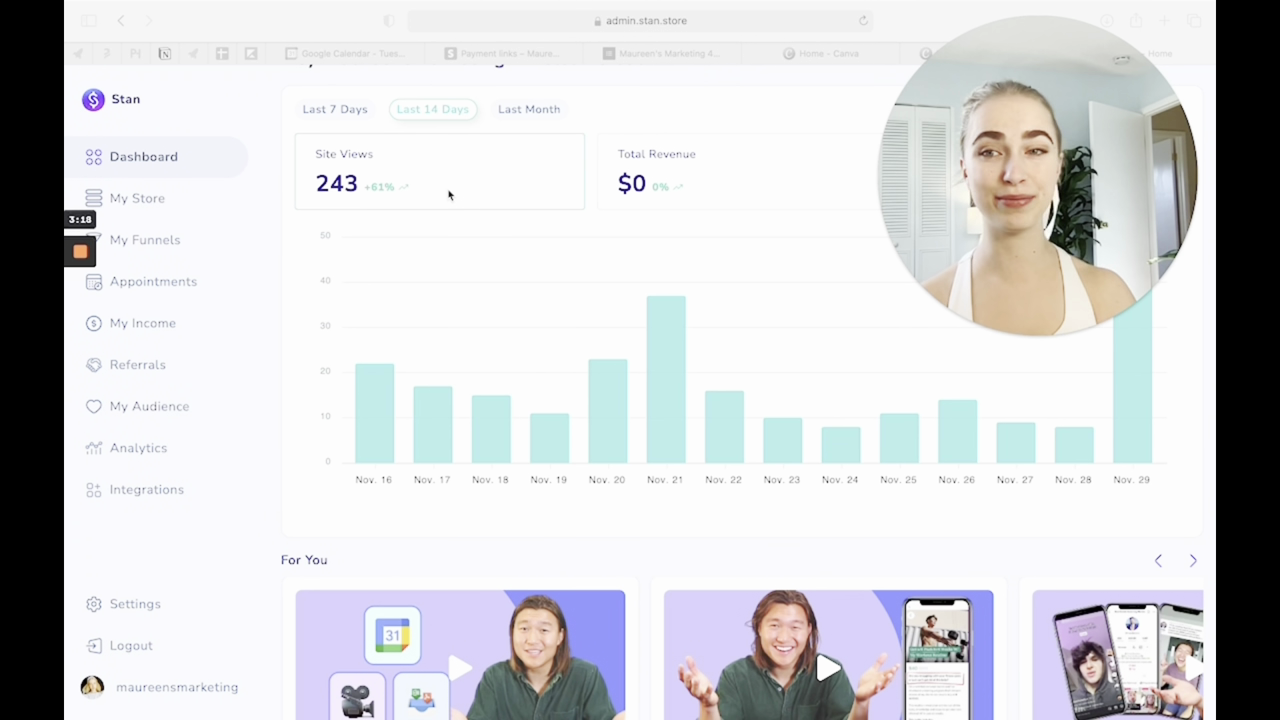
Open the My Store page and look over its product sections and the site preview
left_click(148, 200)
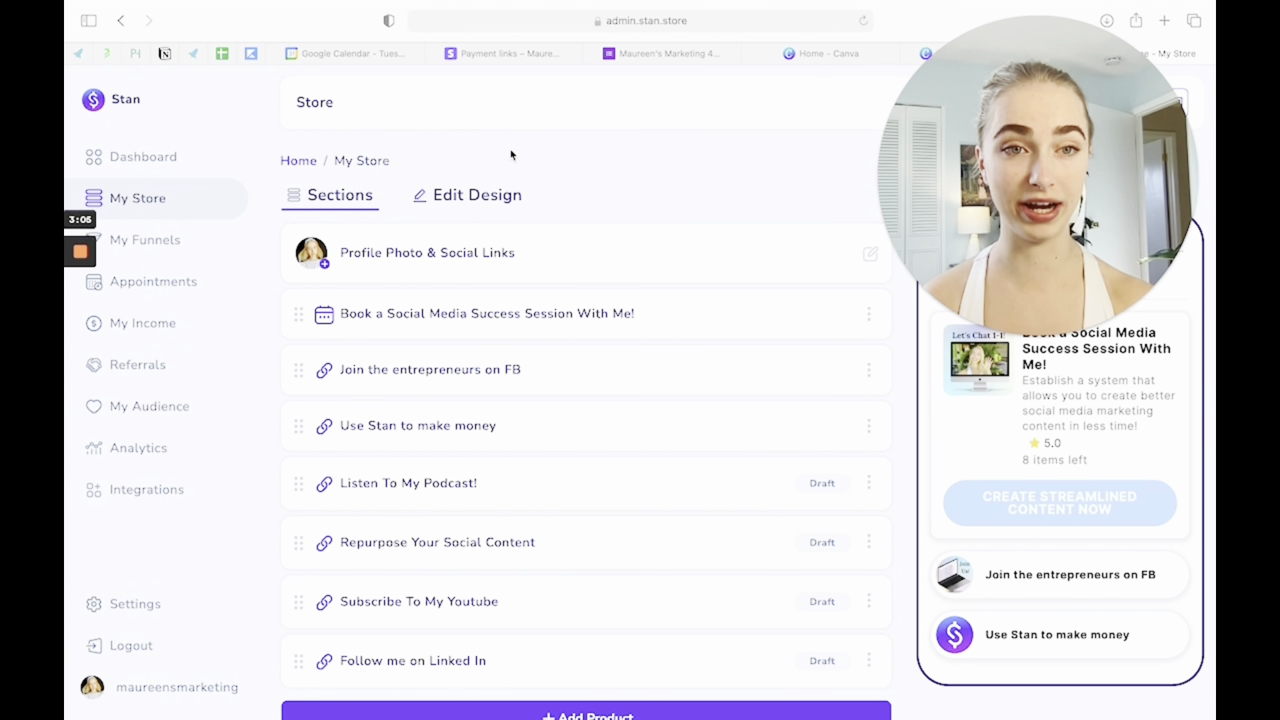
scroll(511, 155, "down", 1)
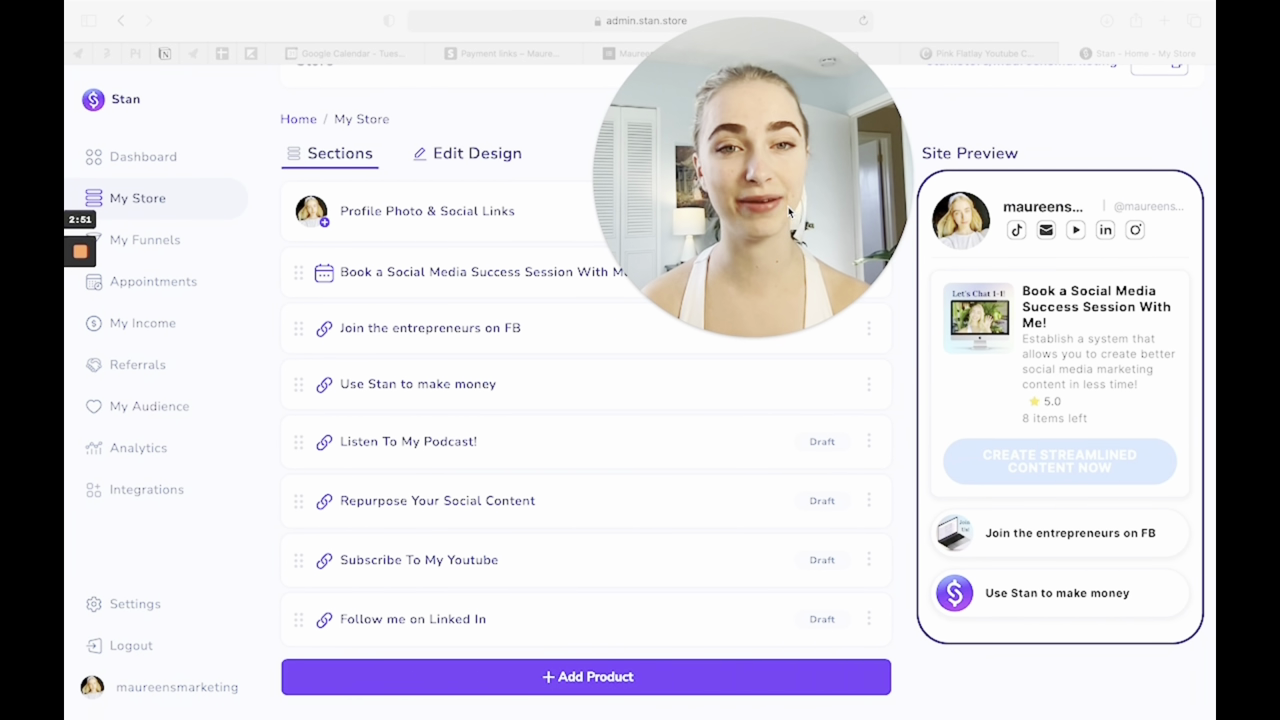
left_click_drag(728, 185, 1014, 185)
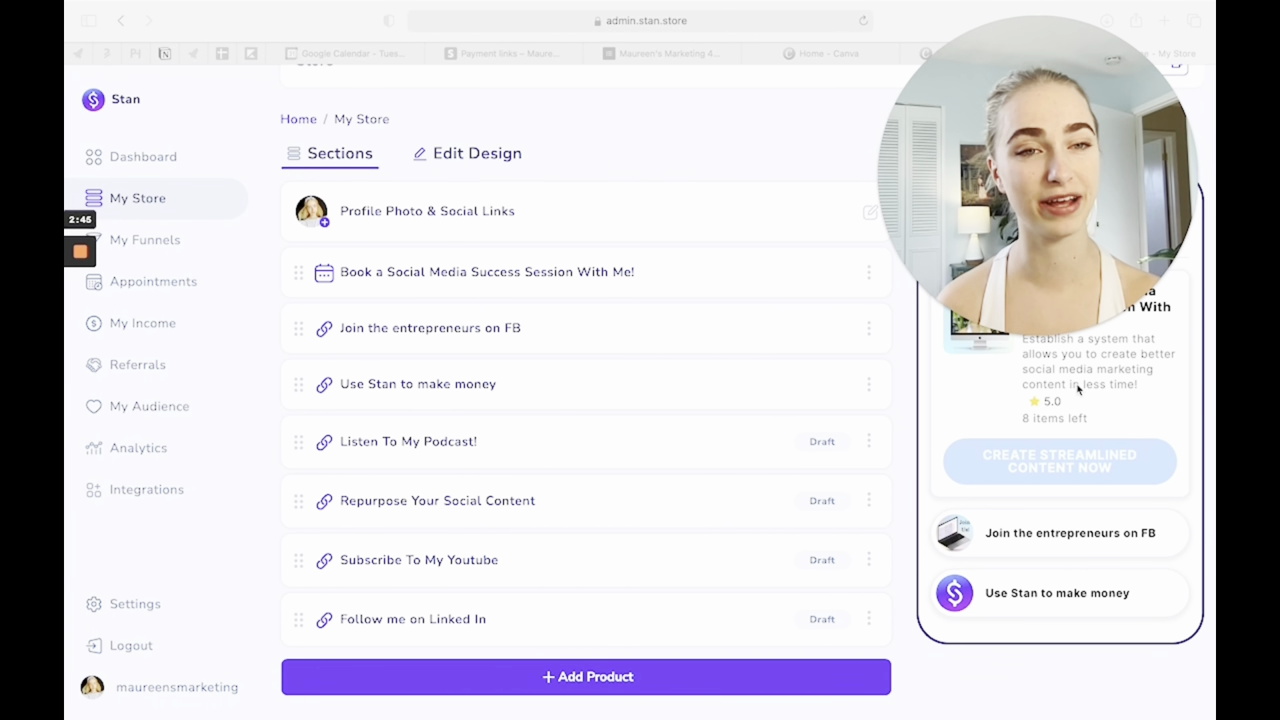
mouse_move(1038, 295)
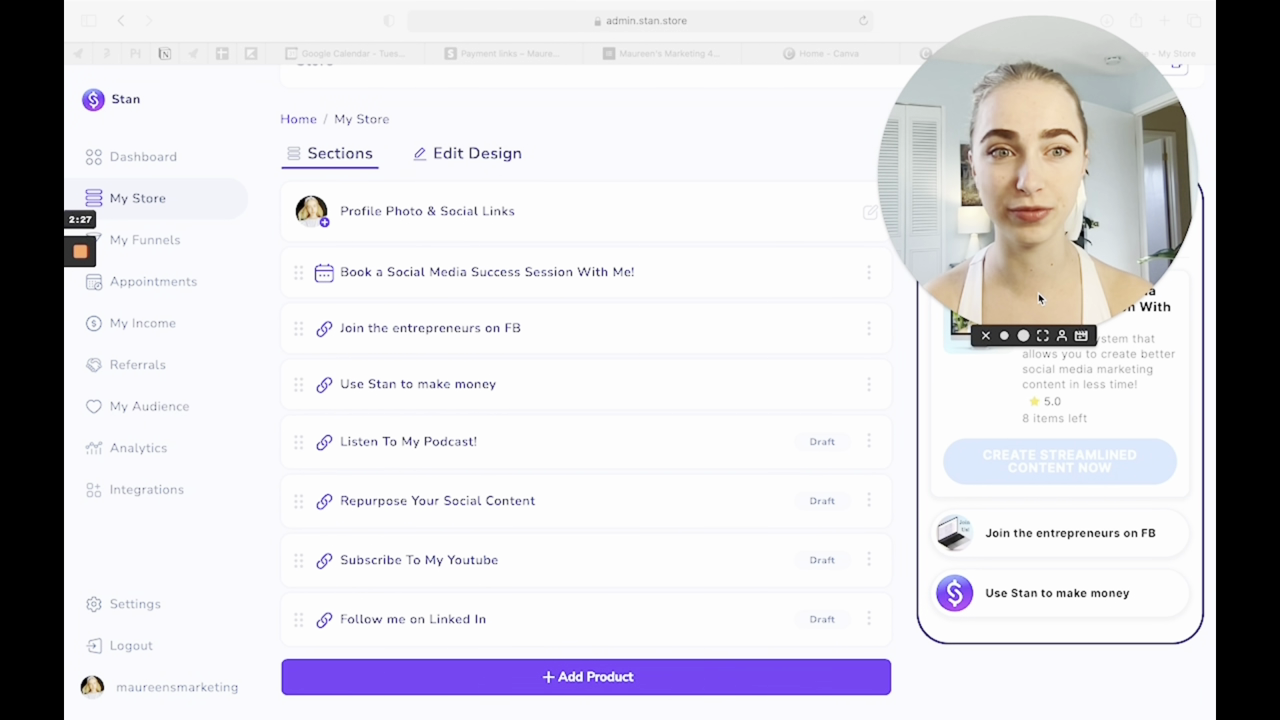
left_click_drag(1030, 250, 839, 216)
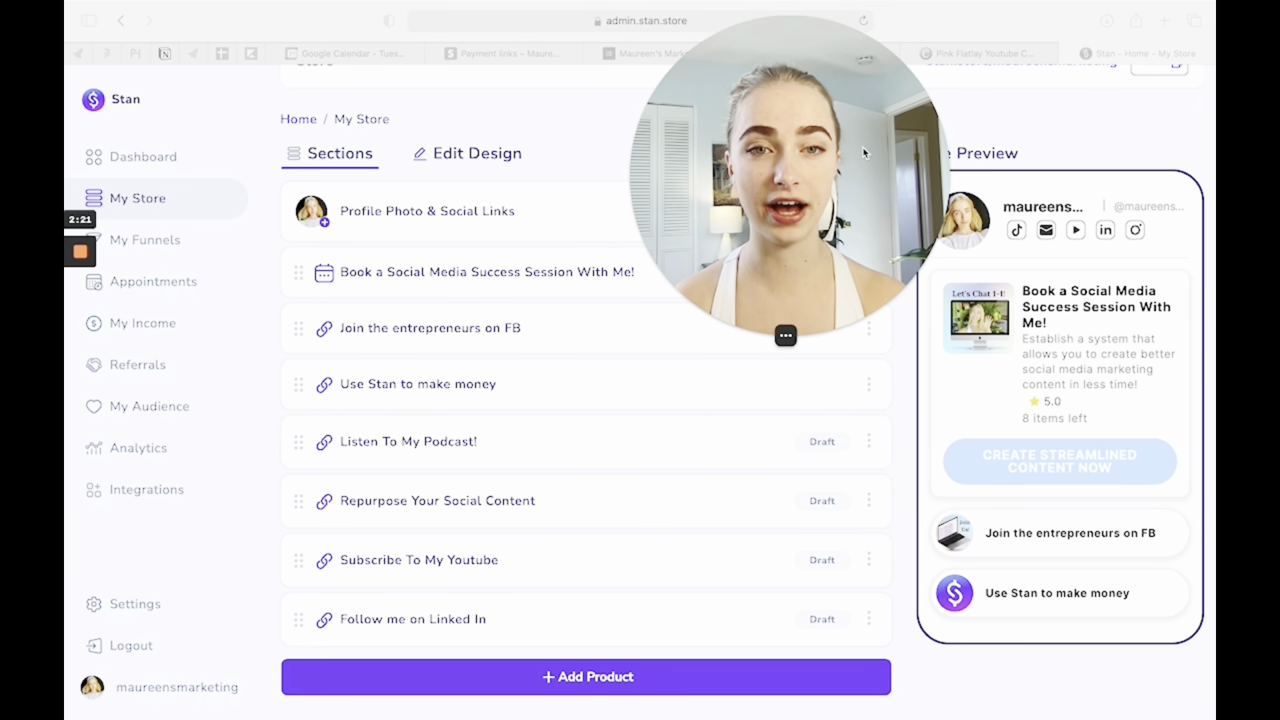
left_click_drag(863, 147, 1069, 98)
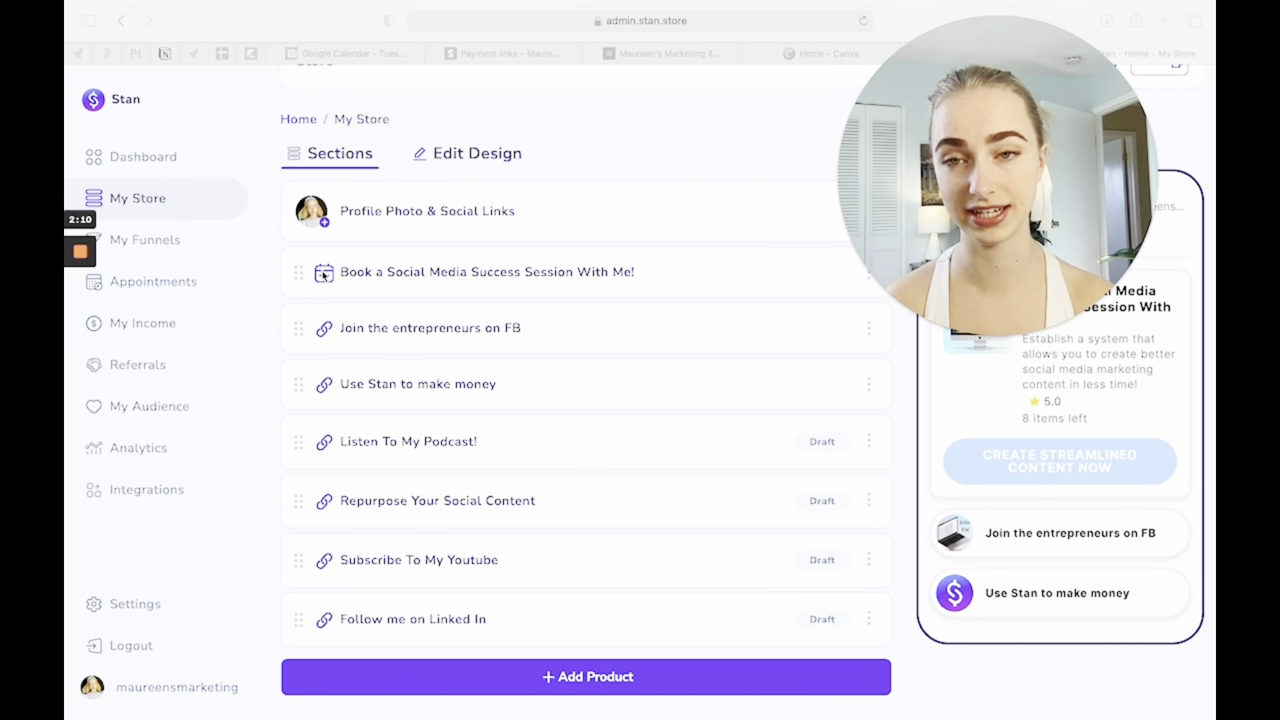
Open the "Book a Social Media Success Session With Me!" product for editing and review its thumbnail heading, subheading and button title
left_click(407, 278)
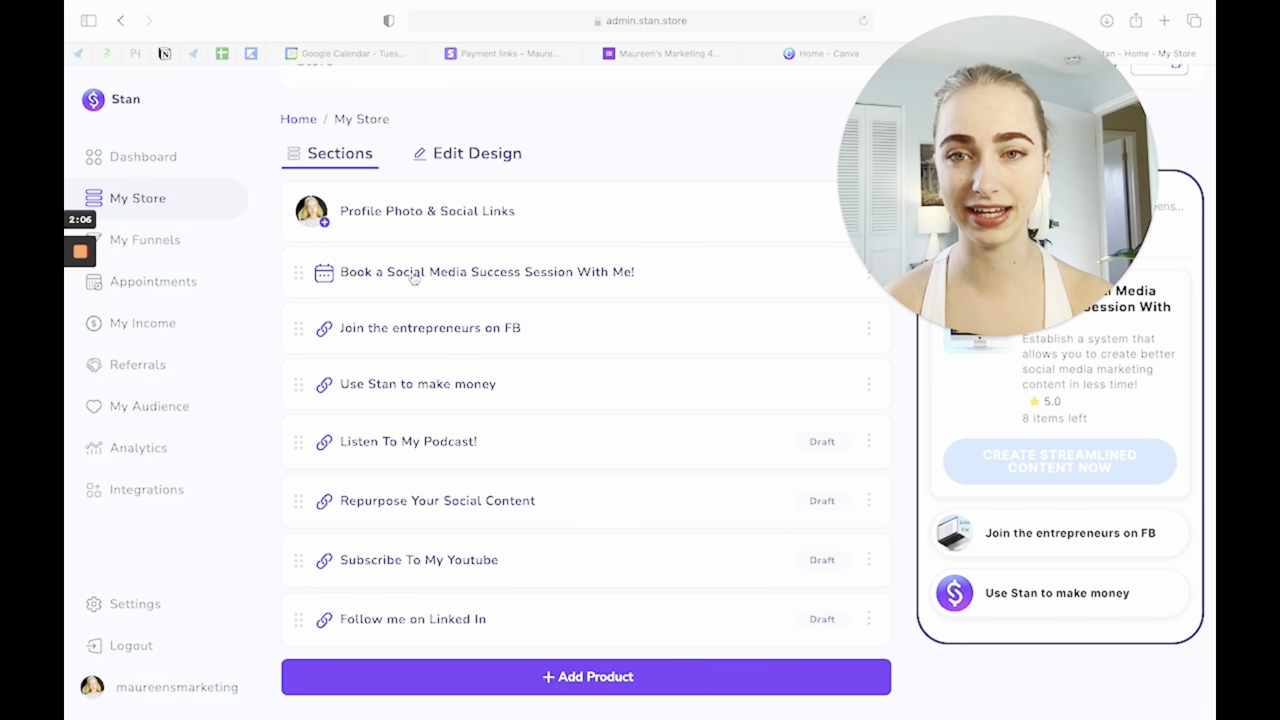
left_click(659, 298)
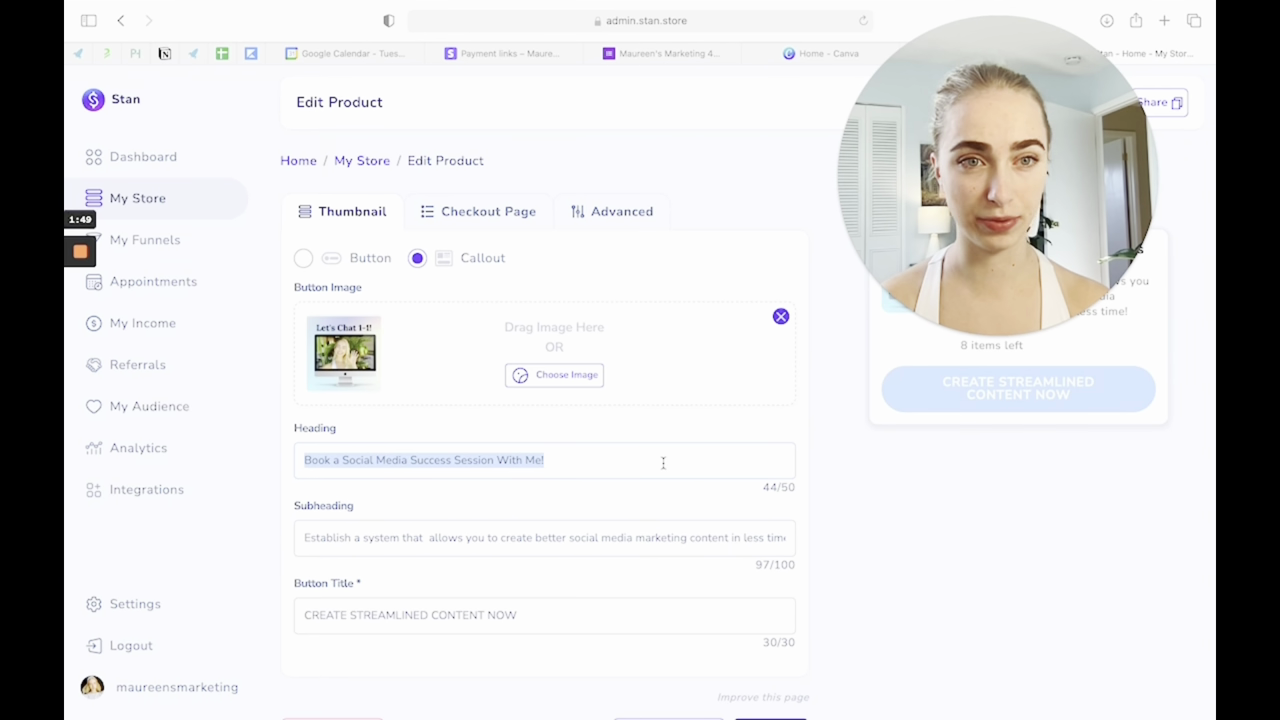
left_click(574, 461)
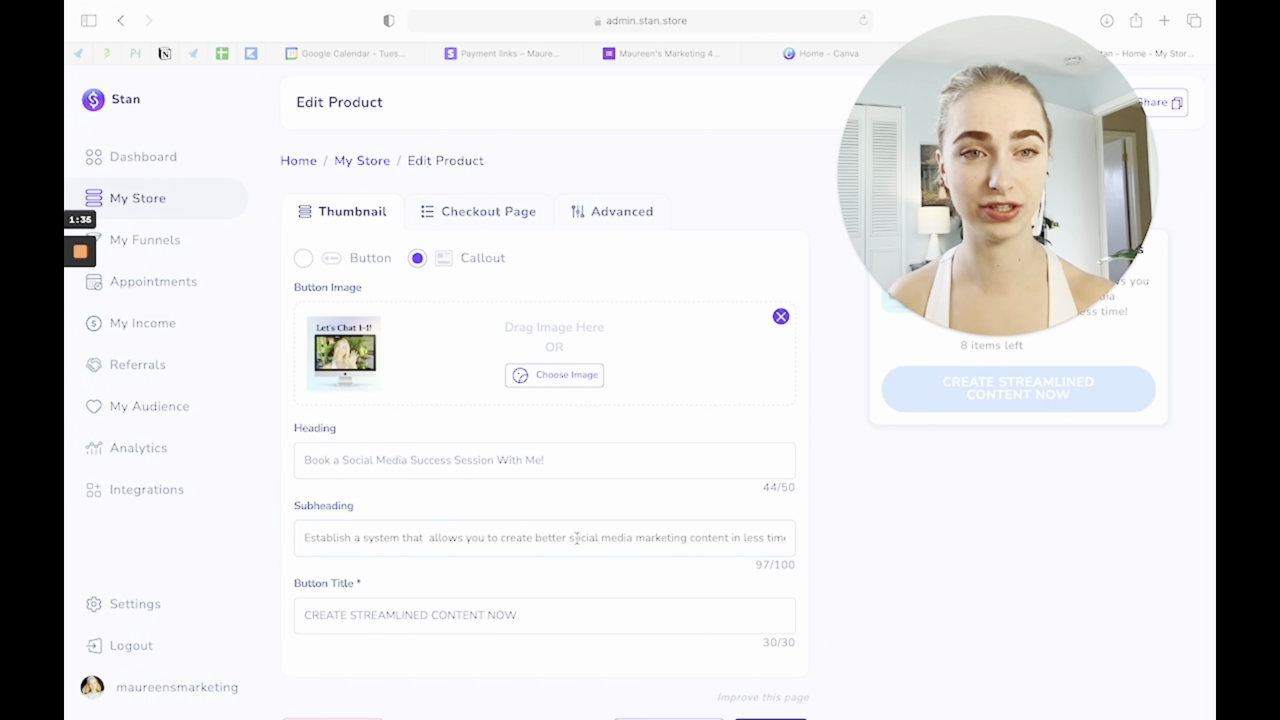
left_click_drag(973, 217, 749, 139)
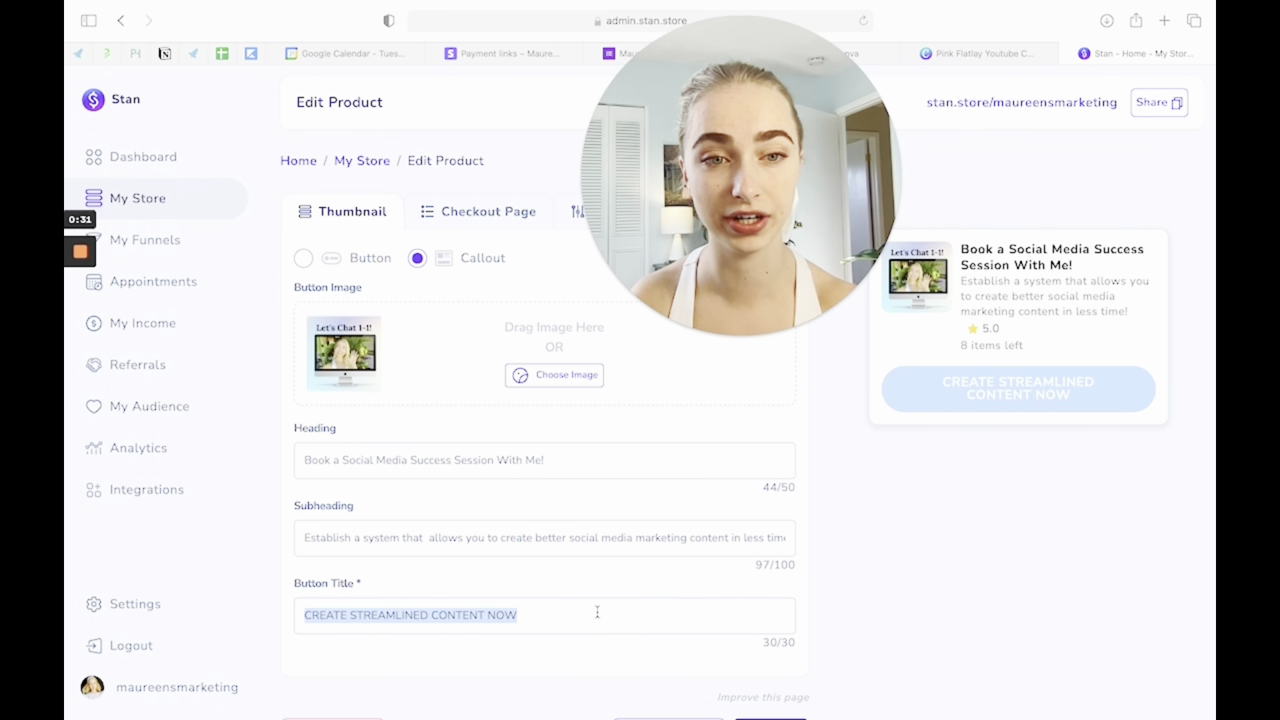
left_click(568, 617)
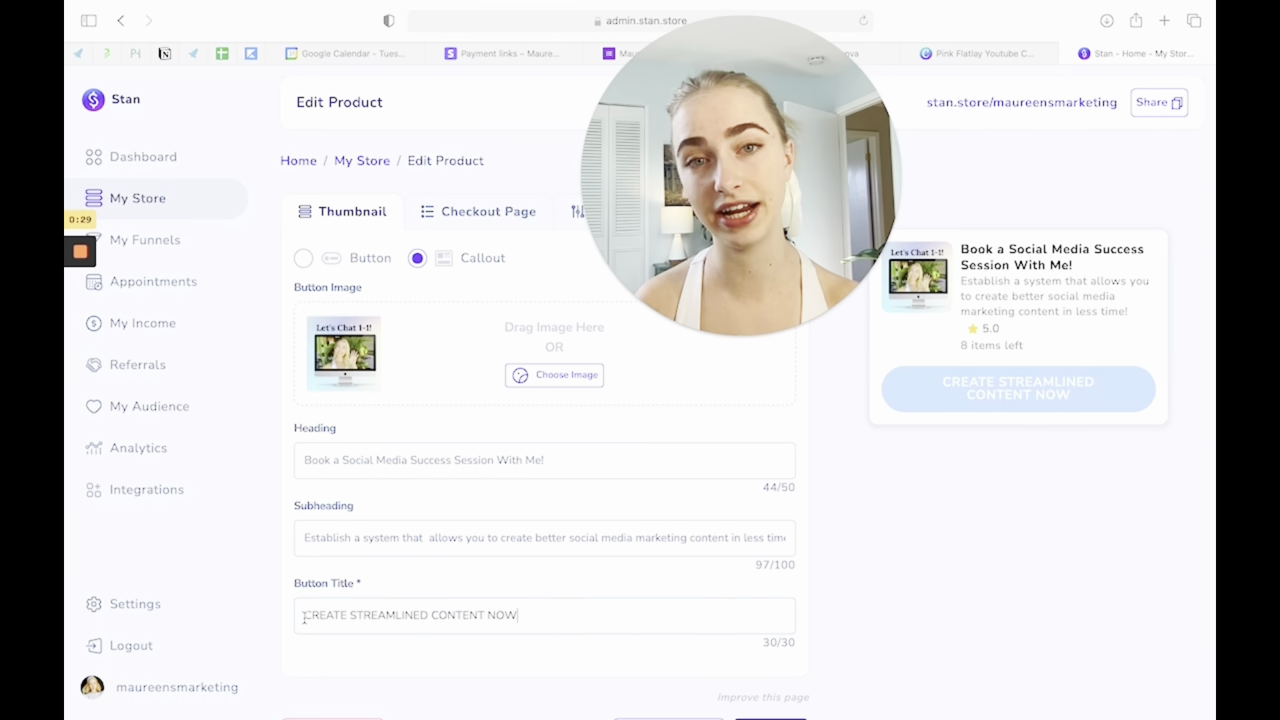
mouse_move(718, 228)
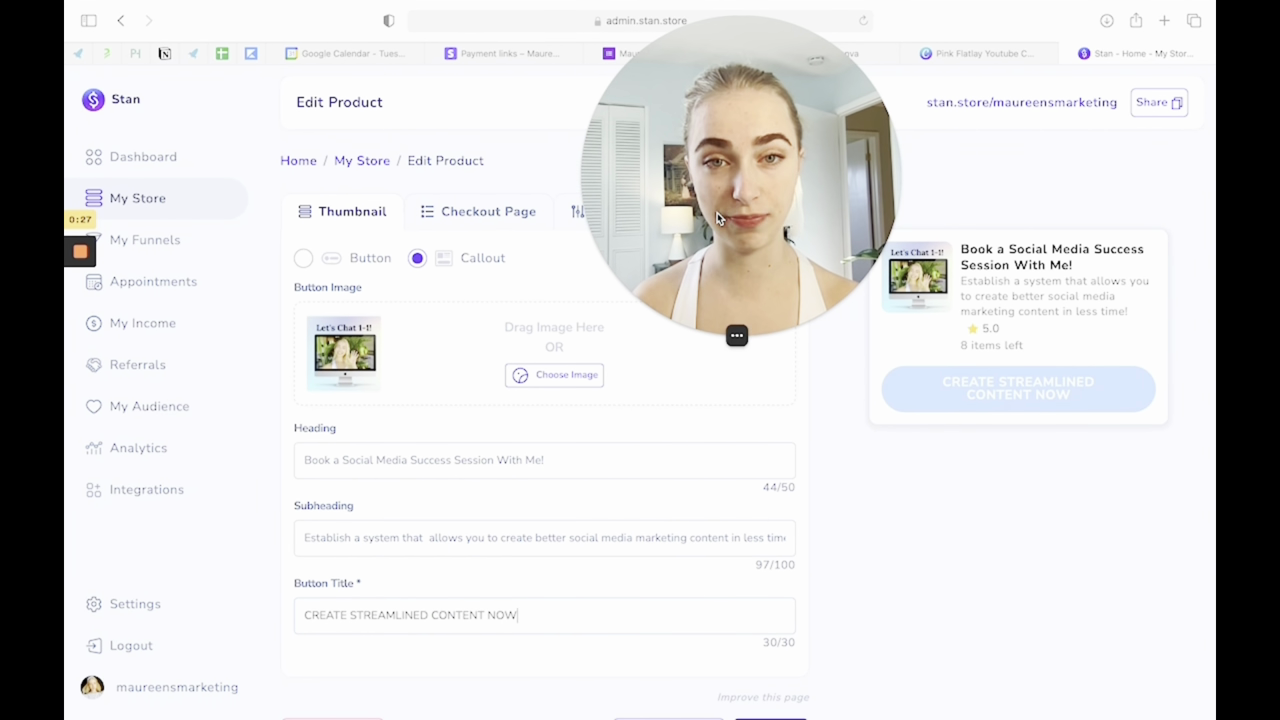
left_click_drag(717, 212, 982, 203)
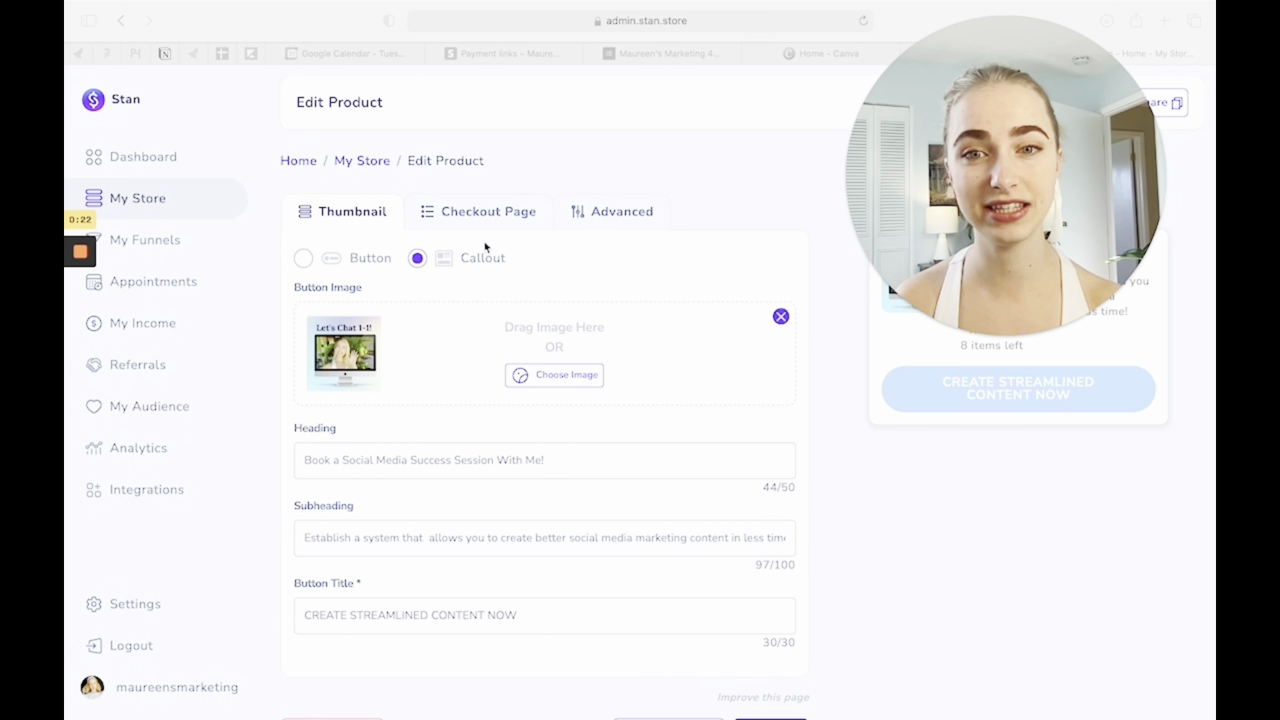
left_click_drag(963, 221, 745, 219)
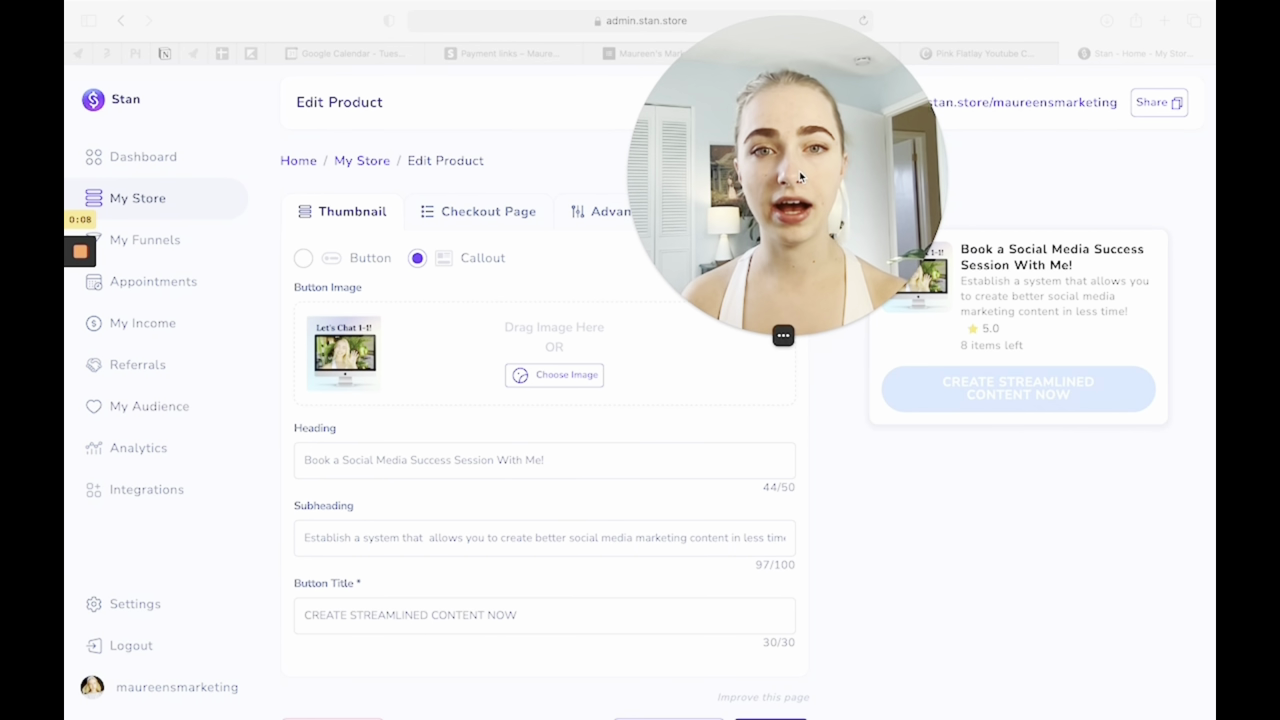
left_click_drag(915, 182, 826, 182)
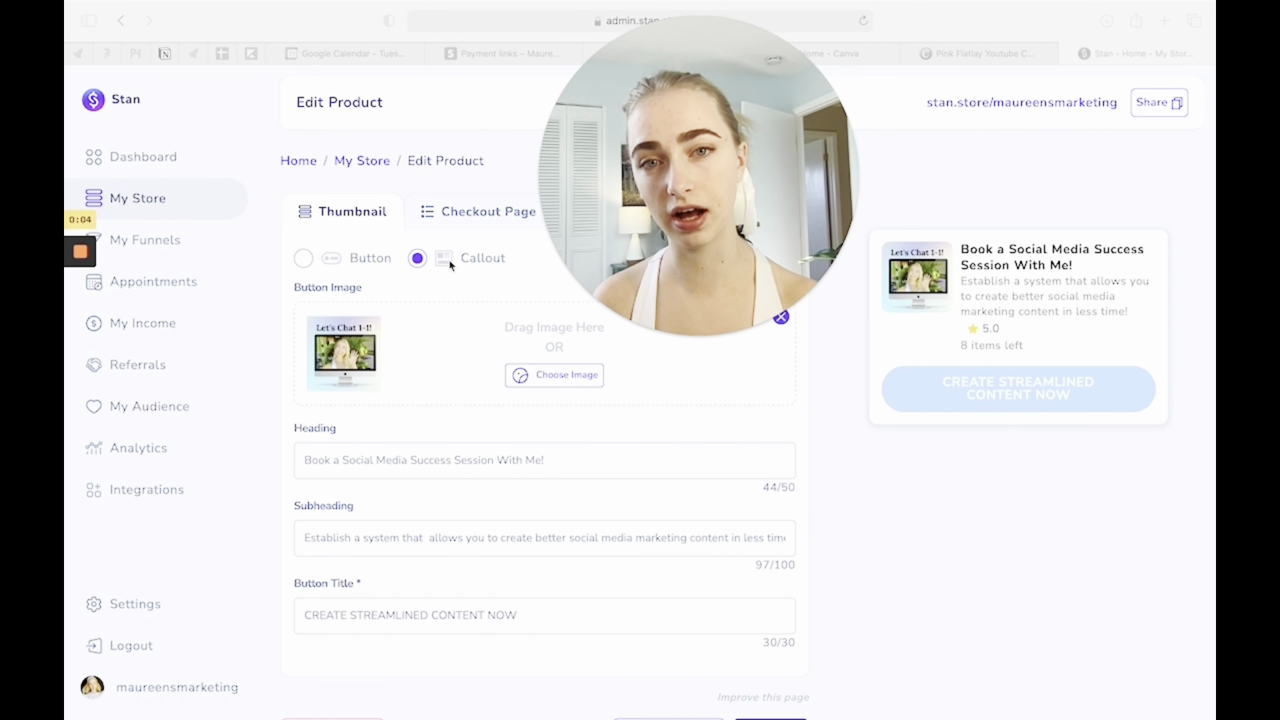
Preview the product thumbnail in the Button style and switch it back to Callout
left_click(303, 258)
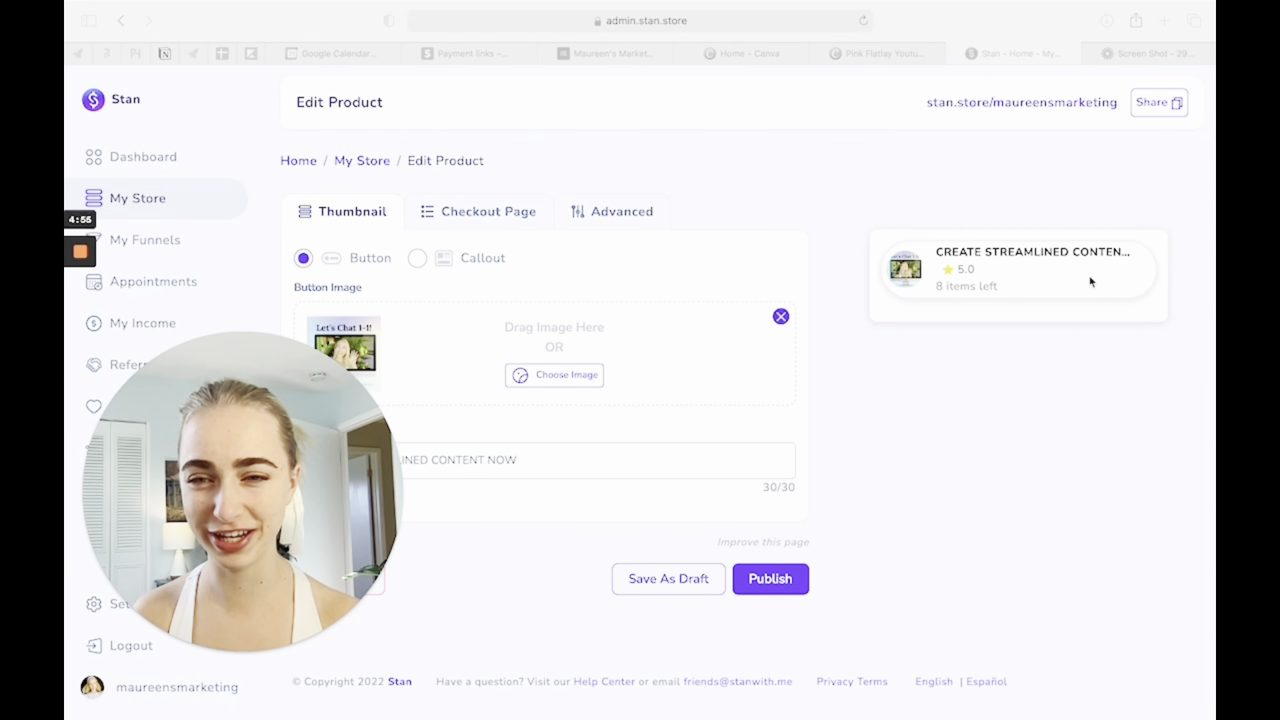
left_click(417, 258)
scroll(578, 350, "down", 1)
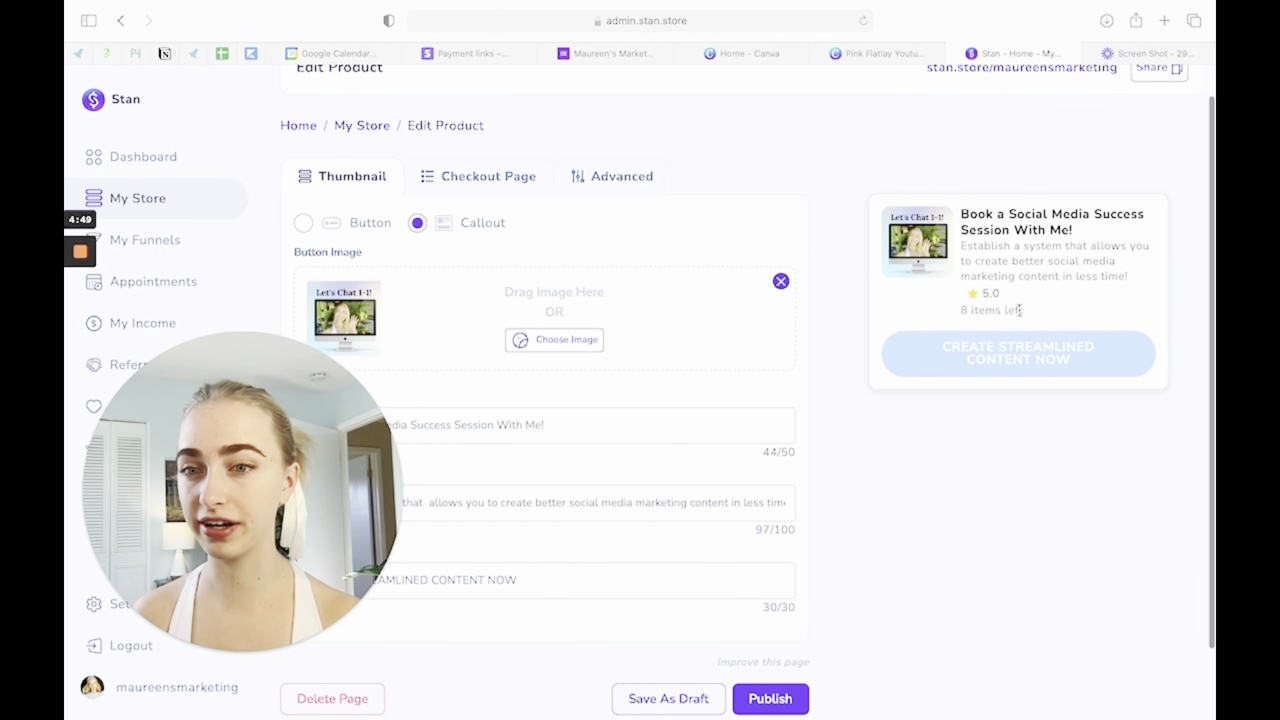
Open the product's checkout page settings and examine the header image and heading
left_click(484, 177)
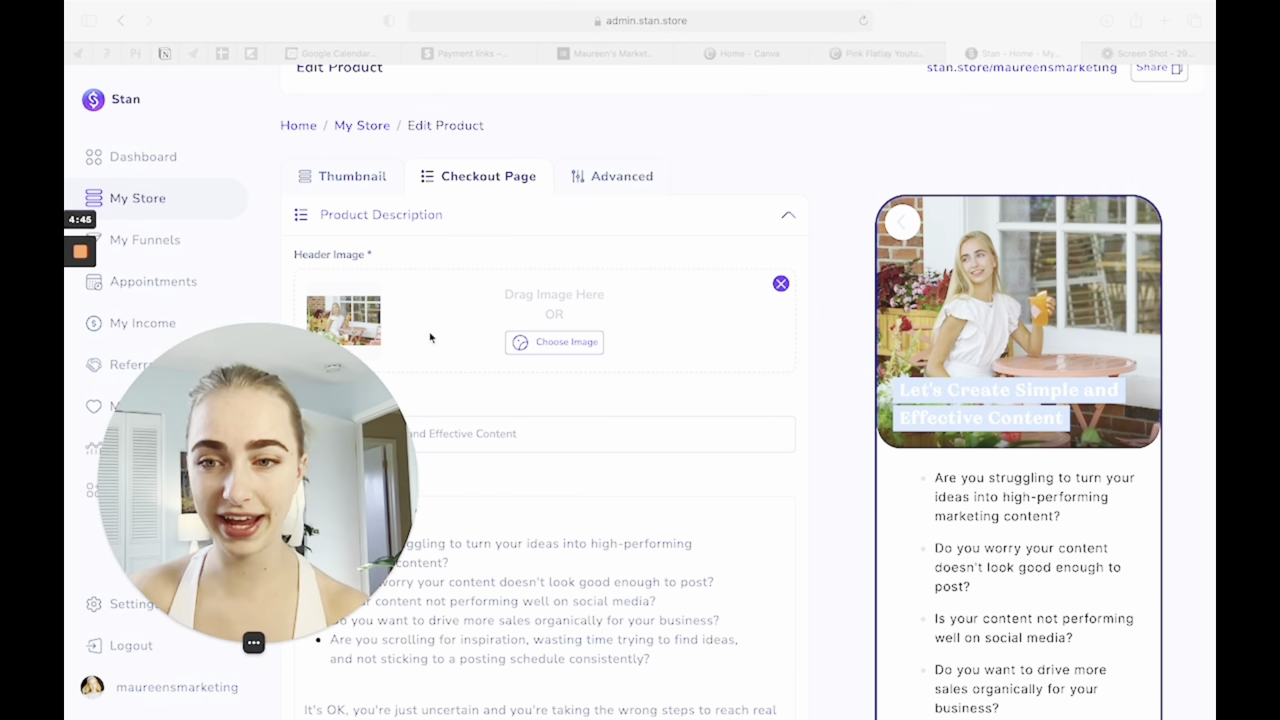
left_click_drag(430, 338, 1084, 76)
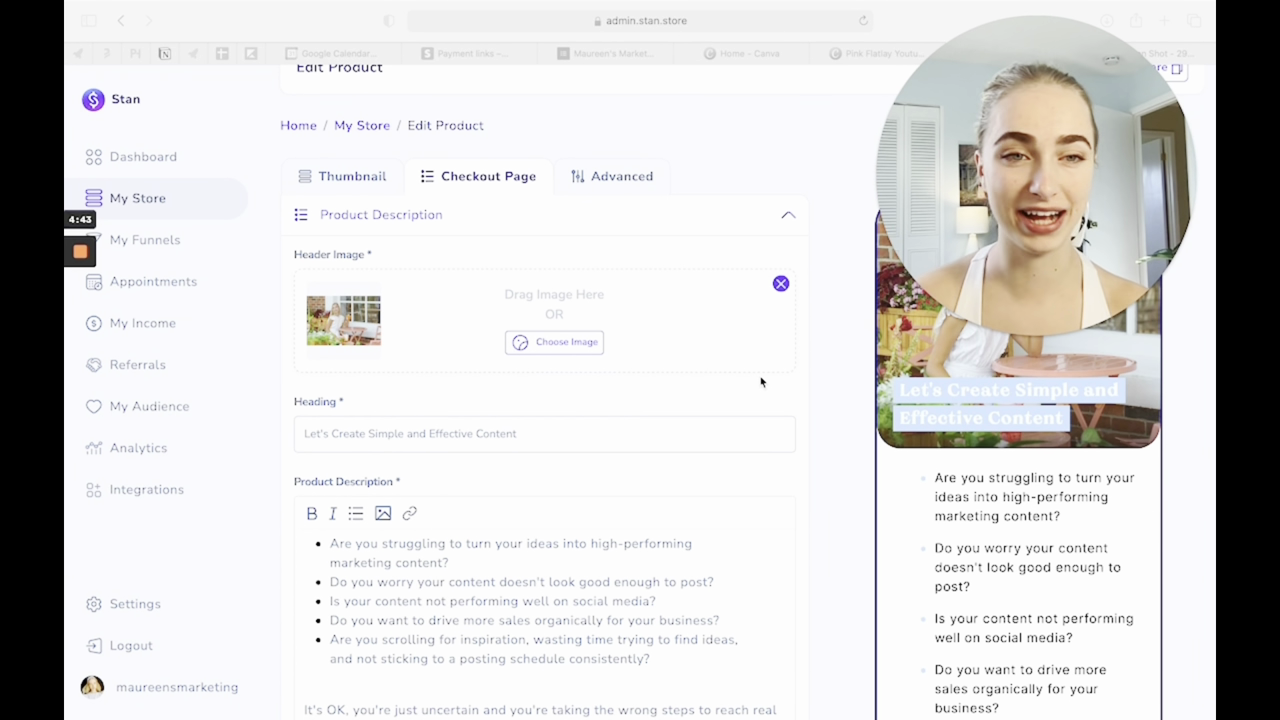
scroll(700, 503, "down", 2)
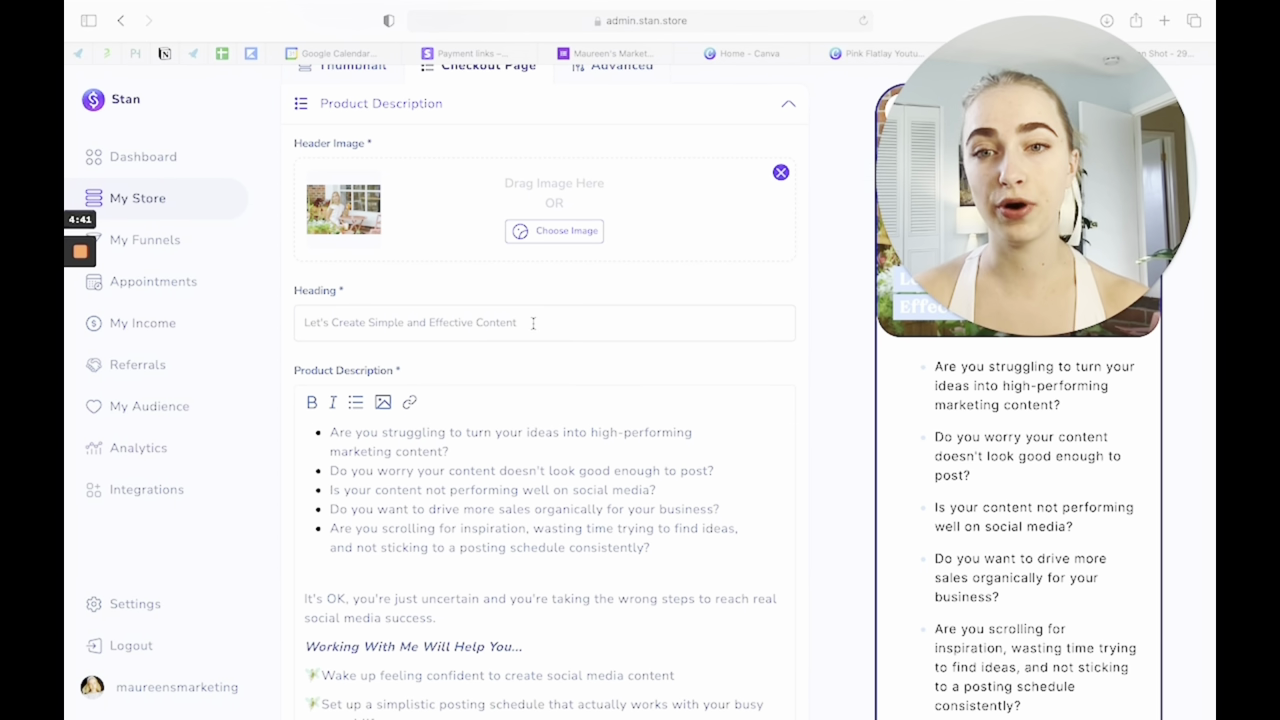
left_click_drag(533, 323, 300, 323)
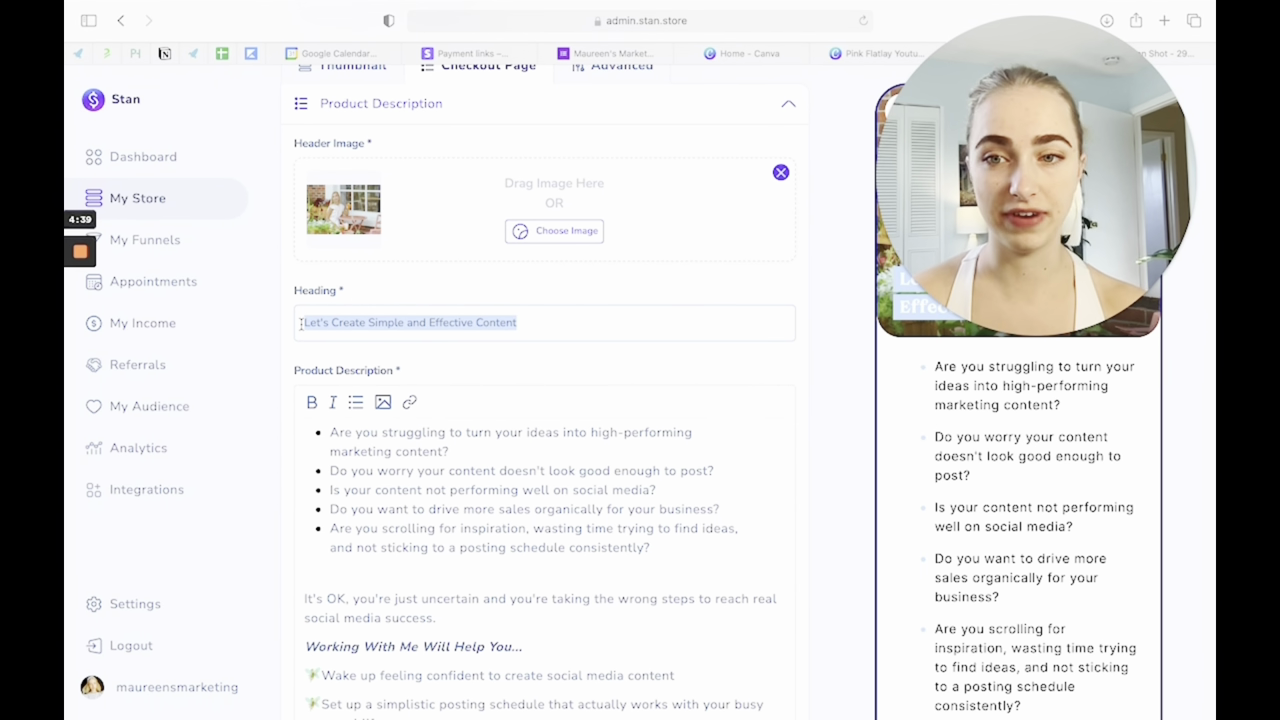
left_click(837, 220)
left_click_drag(992, 186, 767, 179)
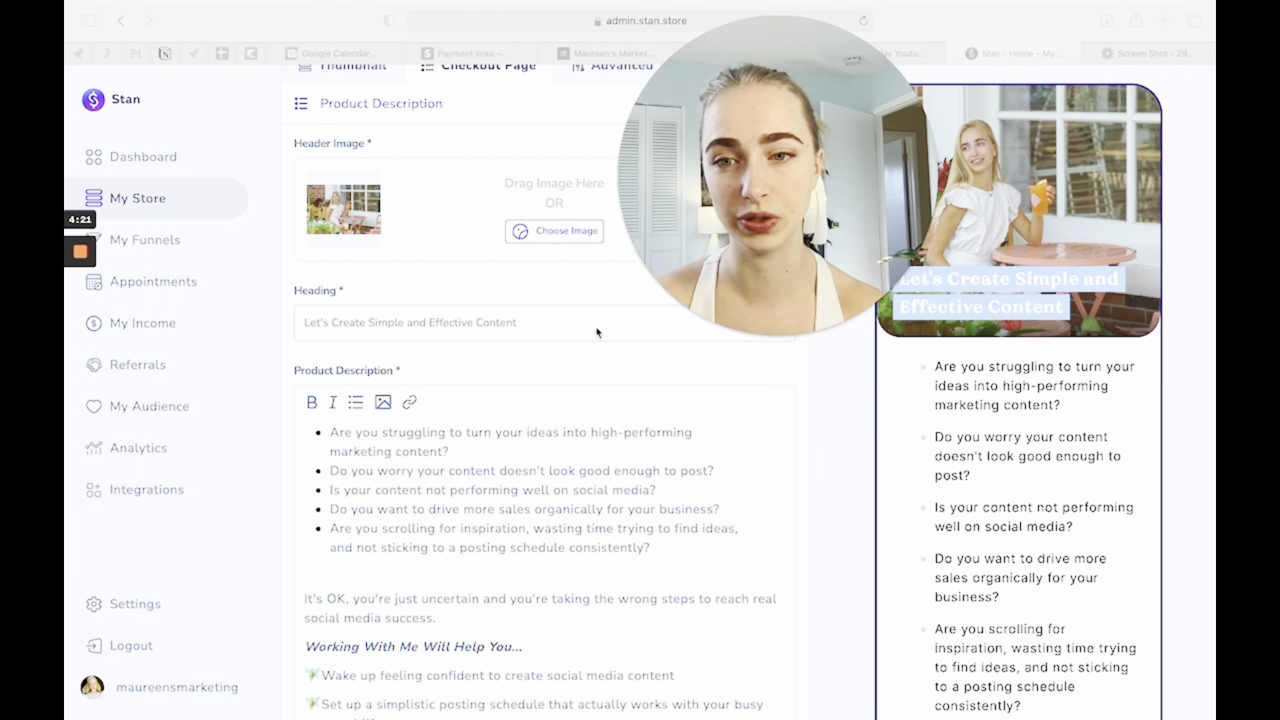
Read through the checkout page's product description, from the opening questions to the "How It Works" section
scroll(597, 332, "down", 3)
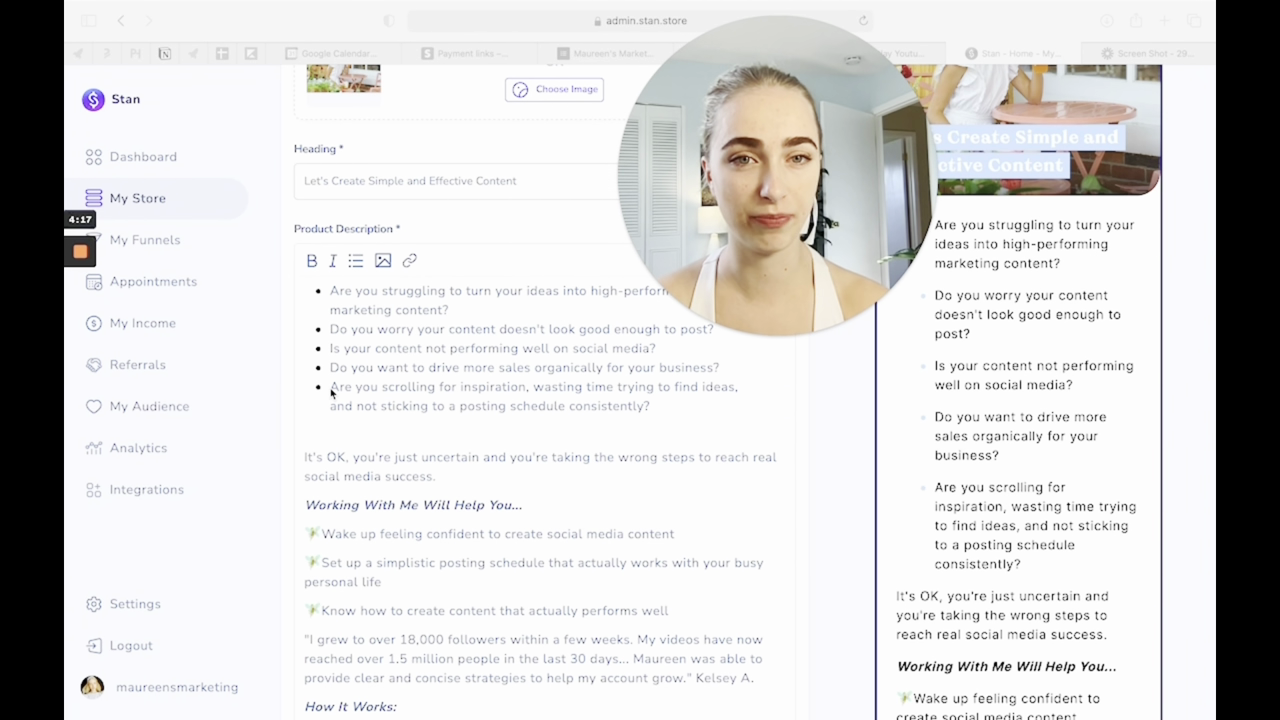
left_click_drag(831, 268, 806, 268)
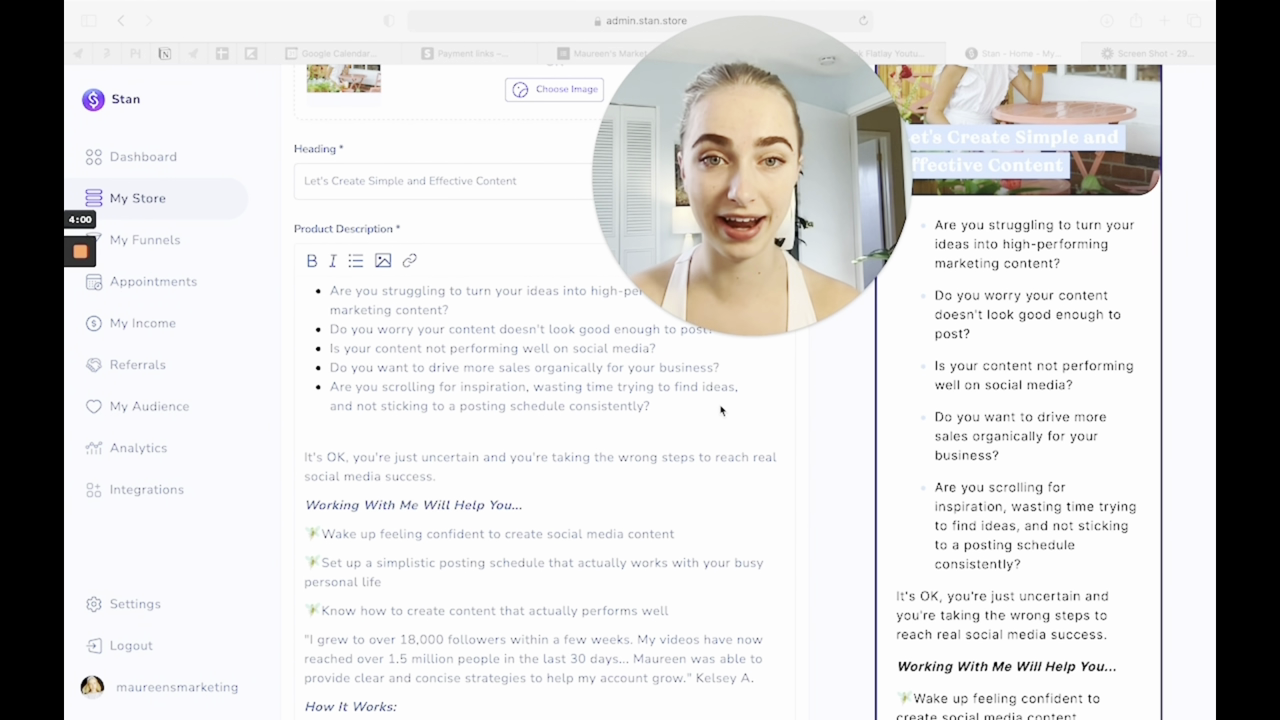
scroll(720, 410, "down", 1)
scroll(720, 410, "down", 3)
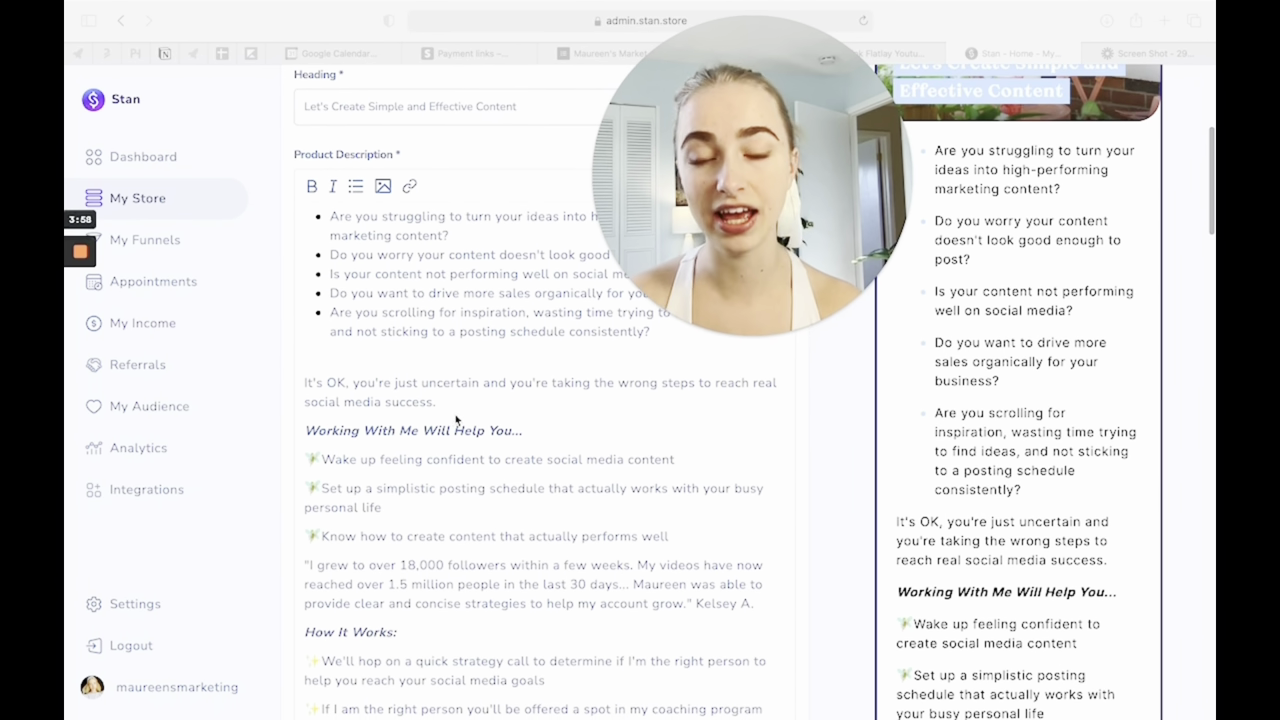
Review the reassurance paragraph and the "Working With Me Will Help You..." benefits in the product description
left_click_drag(460, 403, 297, 383)
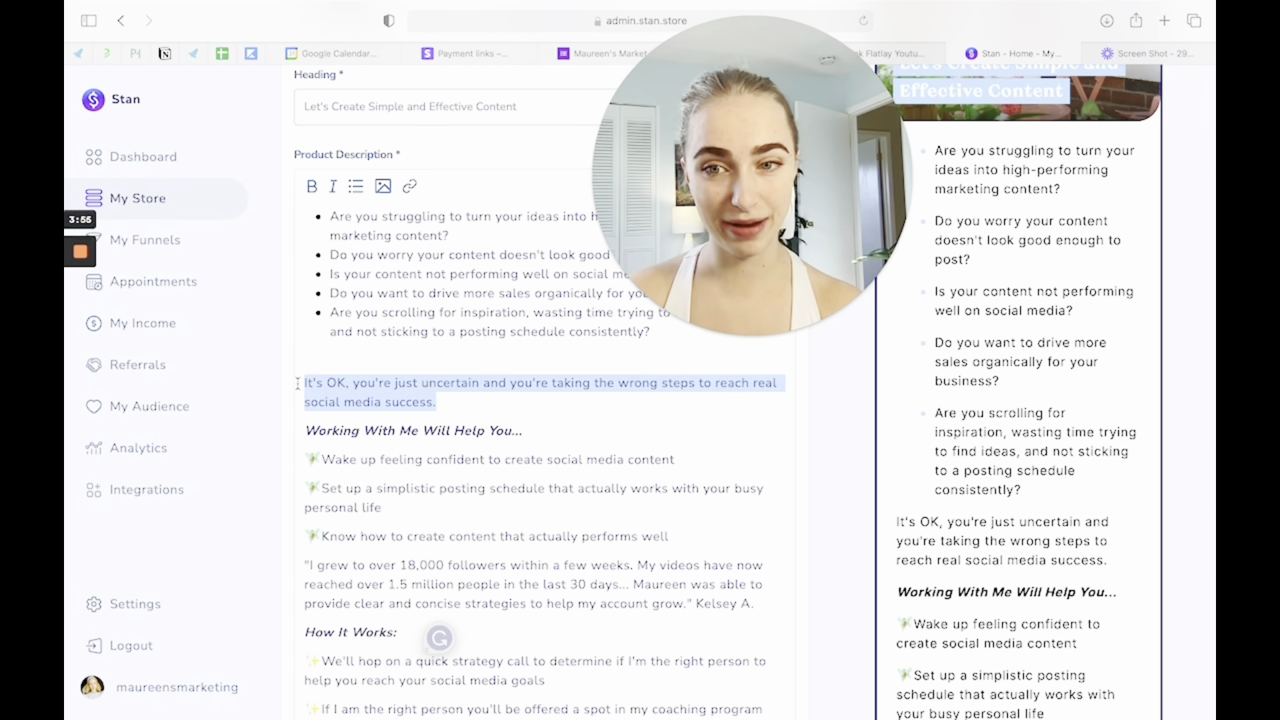
left_click(451, 384)
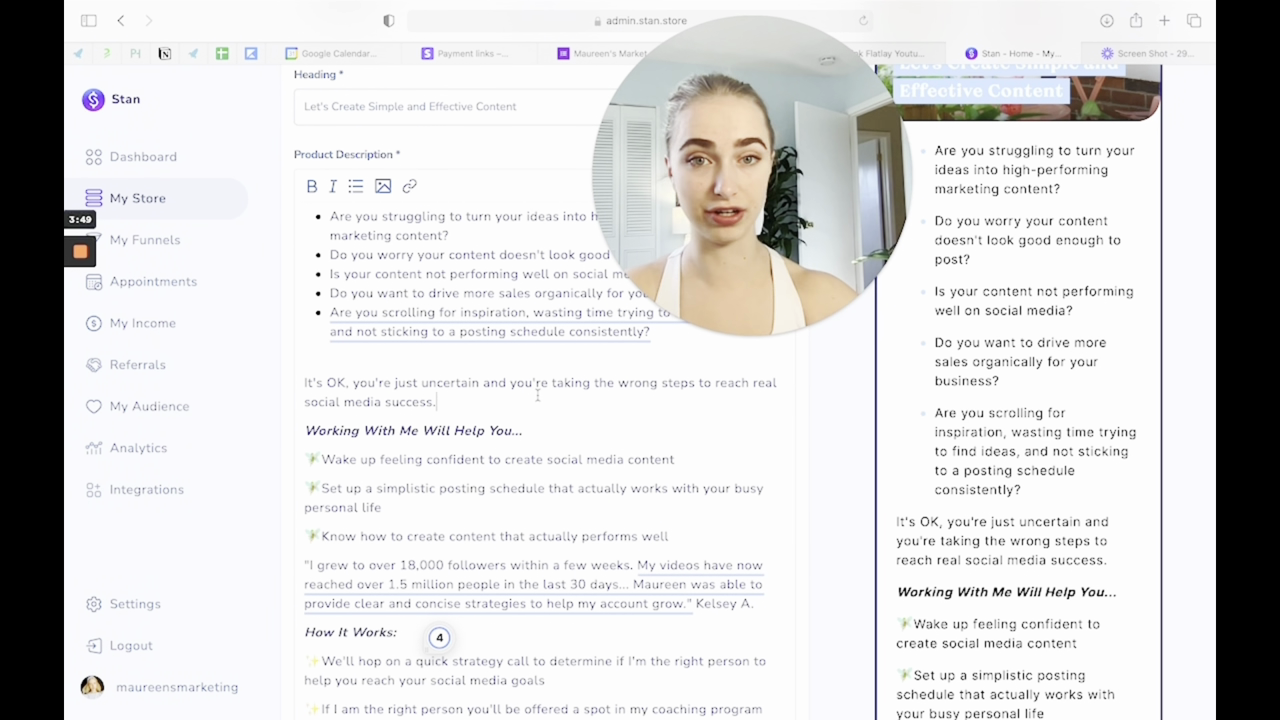
scroll(537, 390, "down", 1)
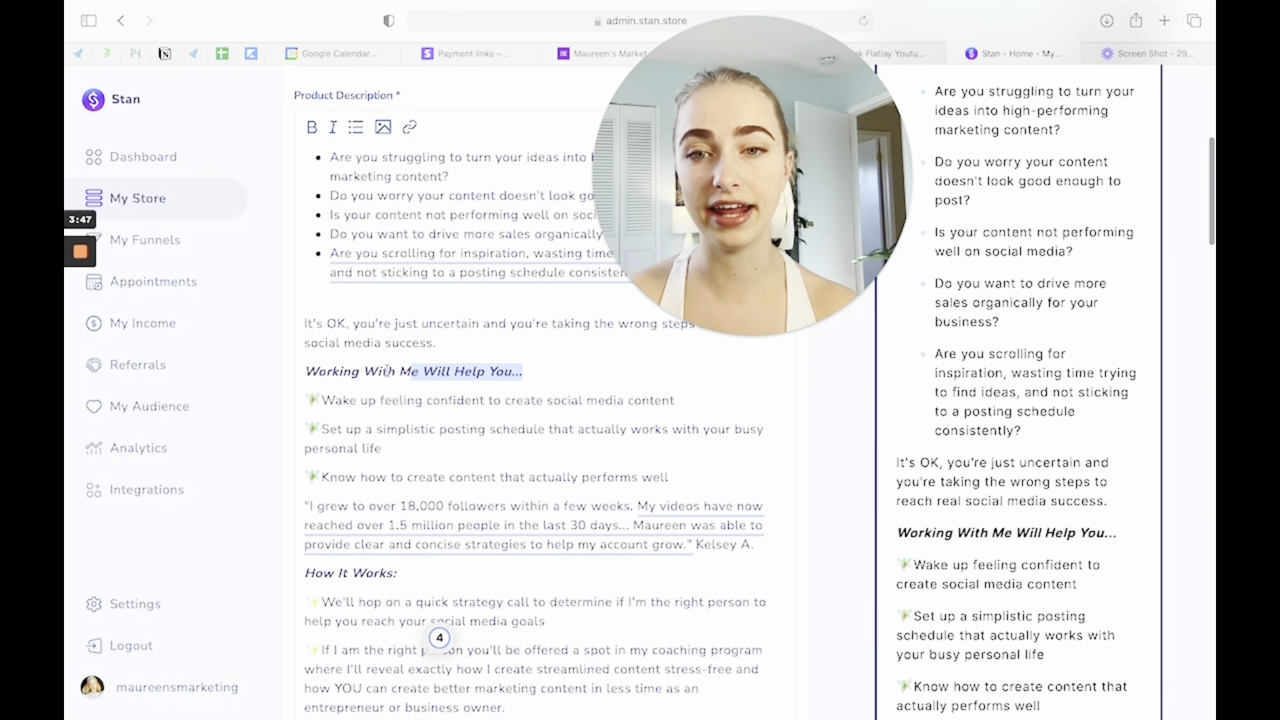
left_click_drag(388, 371, 295, 374)
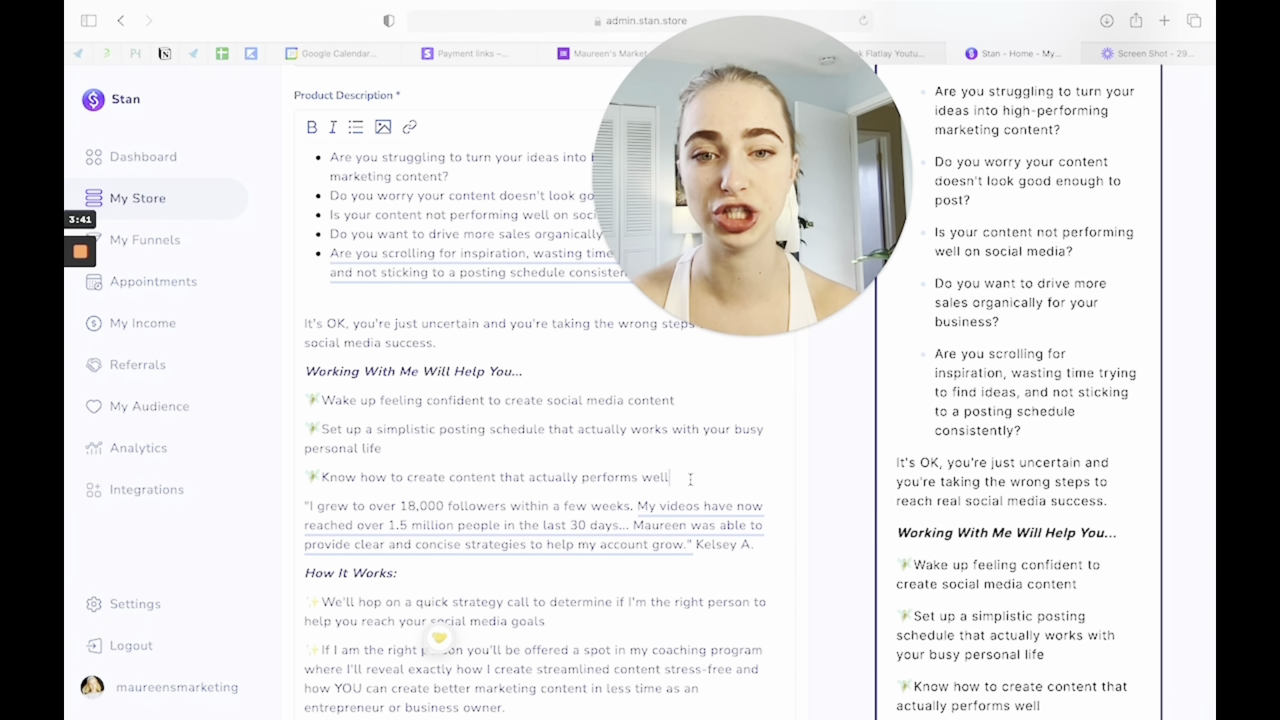
left_click_drag(690, 479, 305, 399)
left_click(580, 376)
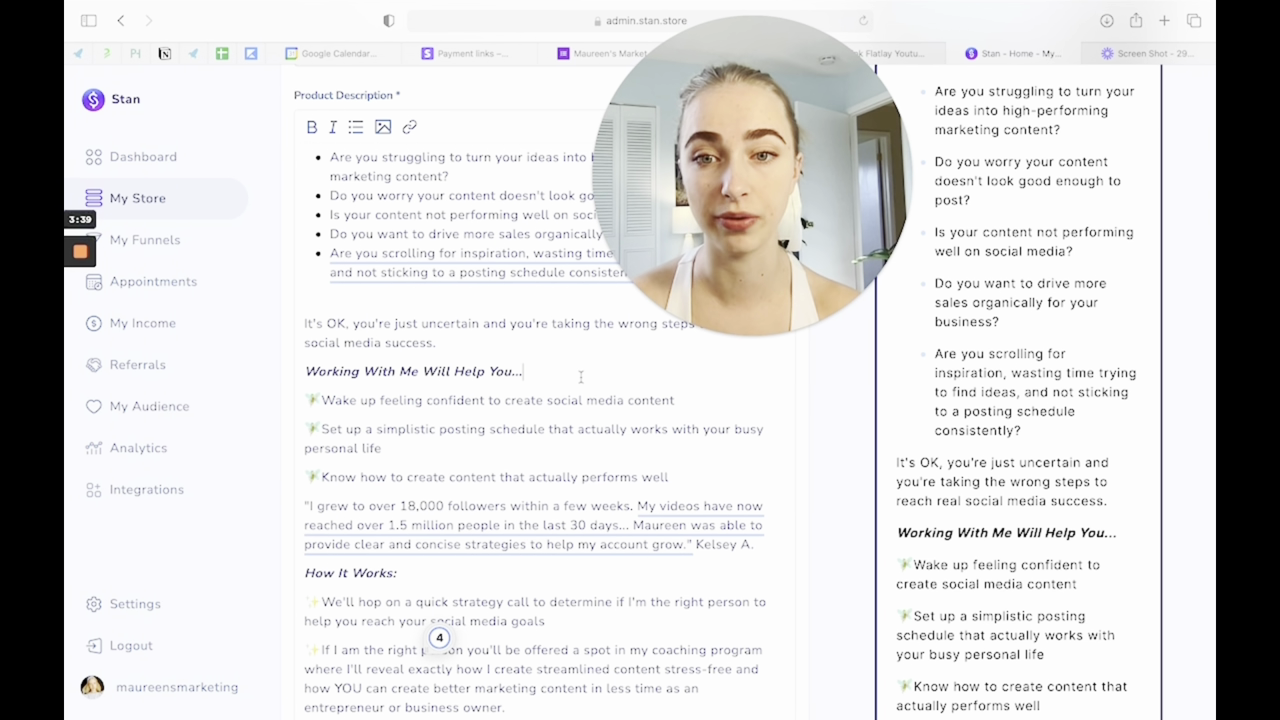
Read the "How It Works" section and the paragraph stating that the call is not for people who want instant success
scroll(580, 376, "down", 1)
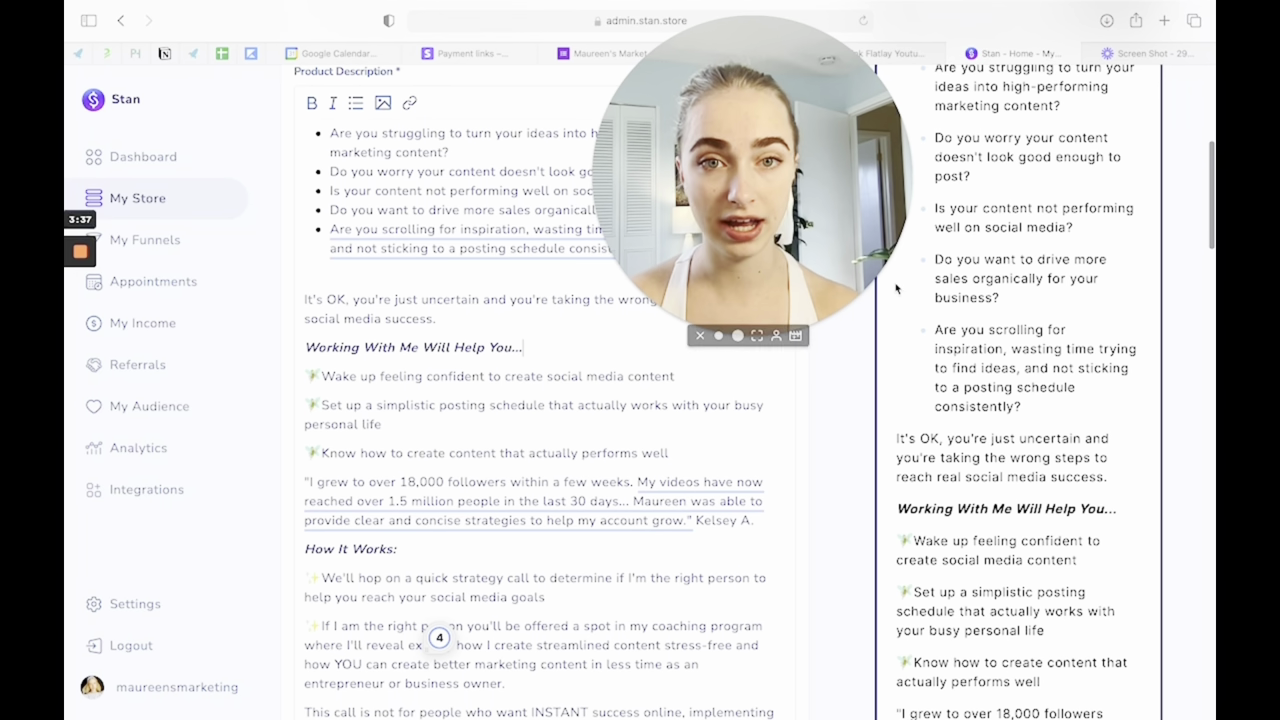
scroll(718, 408, "down", 2)
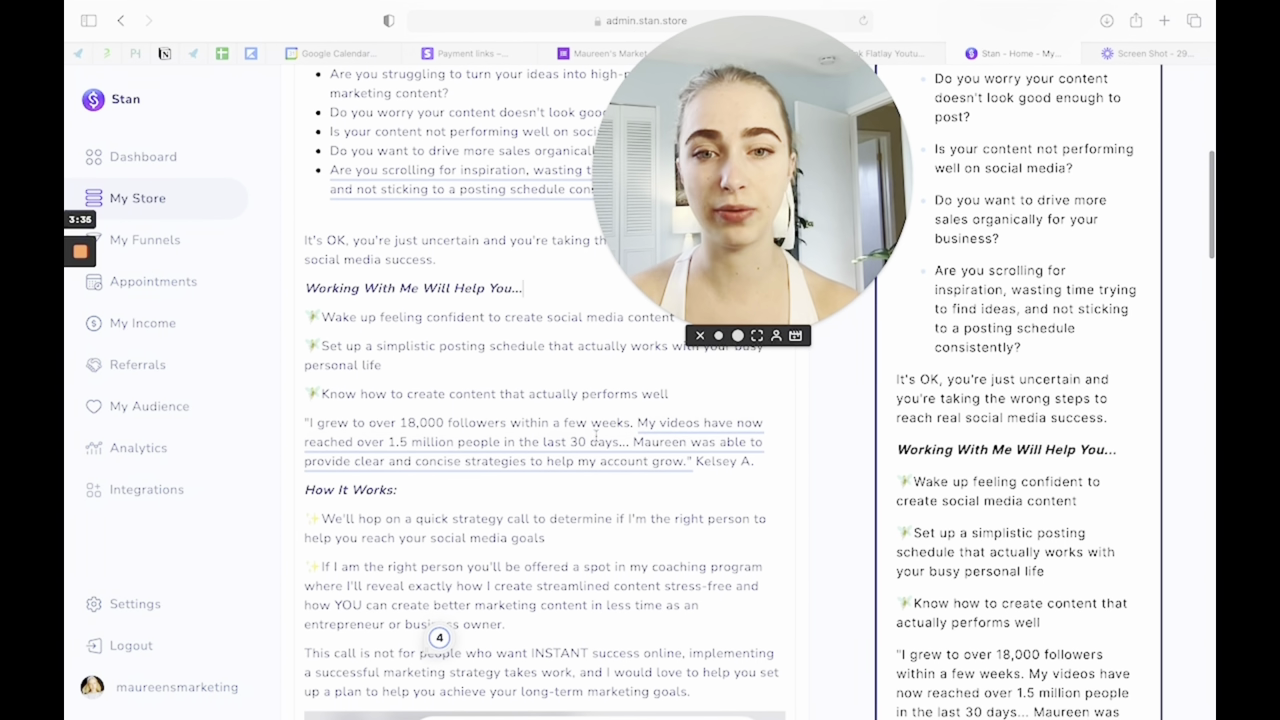
scroll(719, 466, "down", 3)
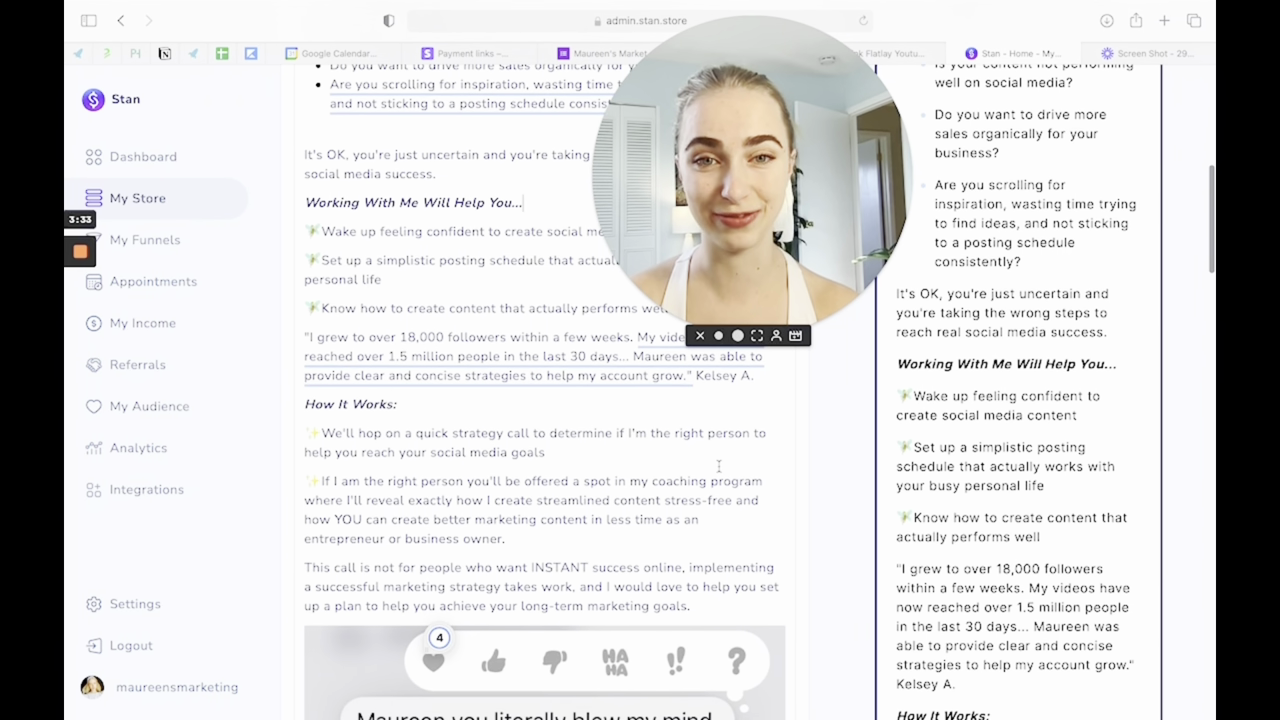
scroll(718, 466, "down", 1)
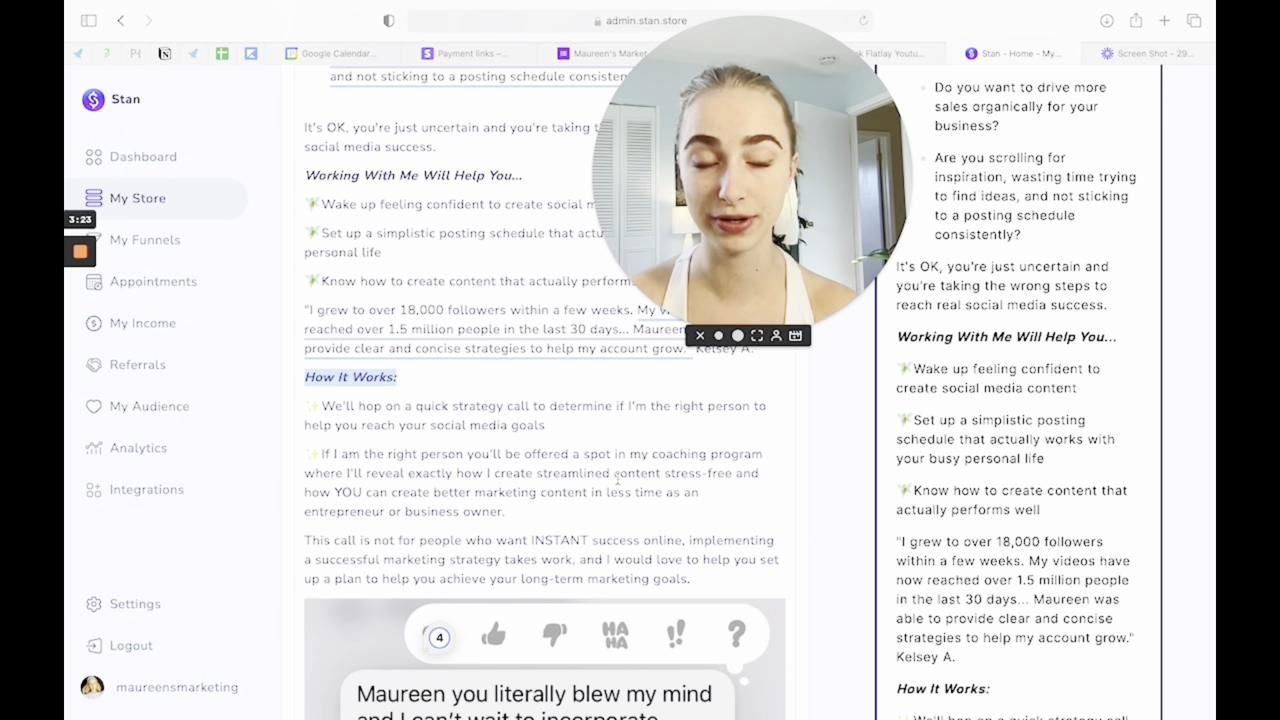
scroll(617, 478, "down", 1)
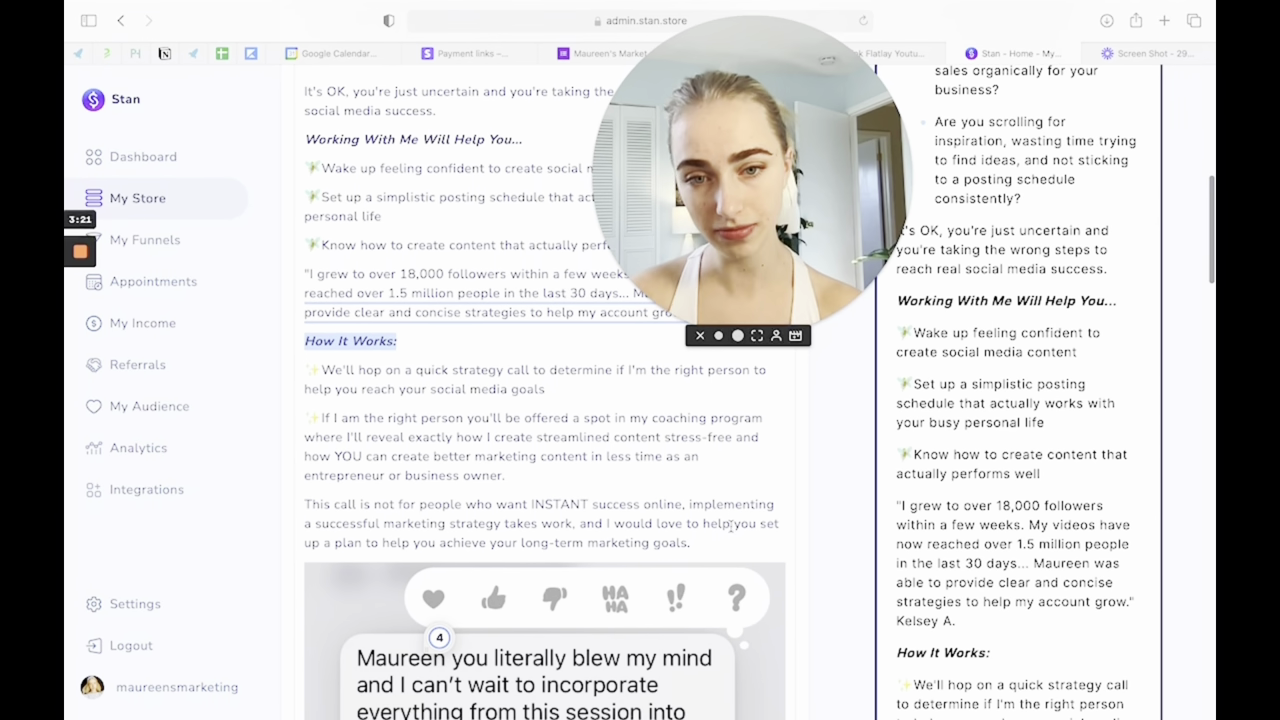
left_click_drag(707, 538, 424, 504)
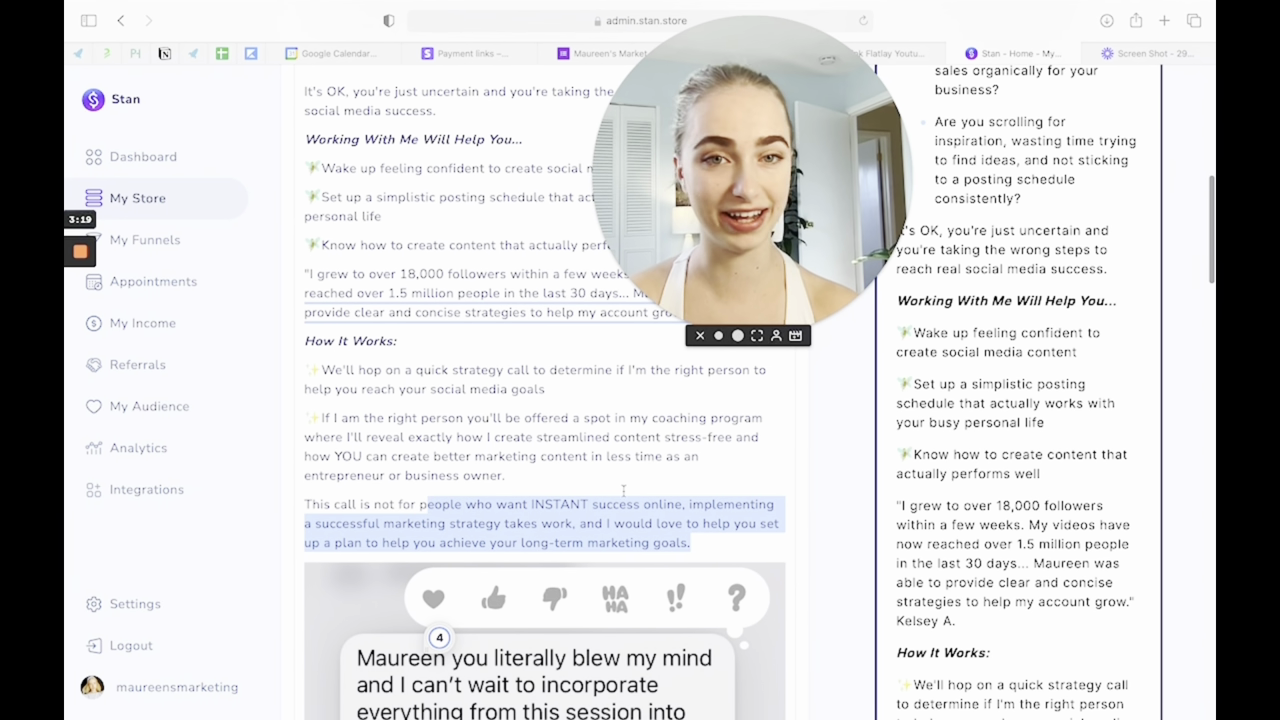
key("super+Left")
Examine the client message screenshot placed below the "How It Works" text in the product description
scroll(684, 478, "down", 1)
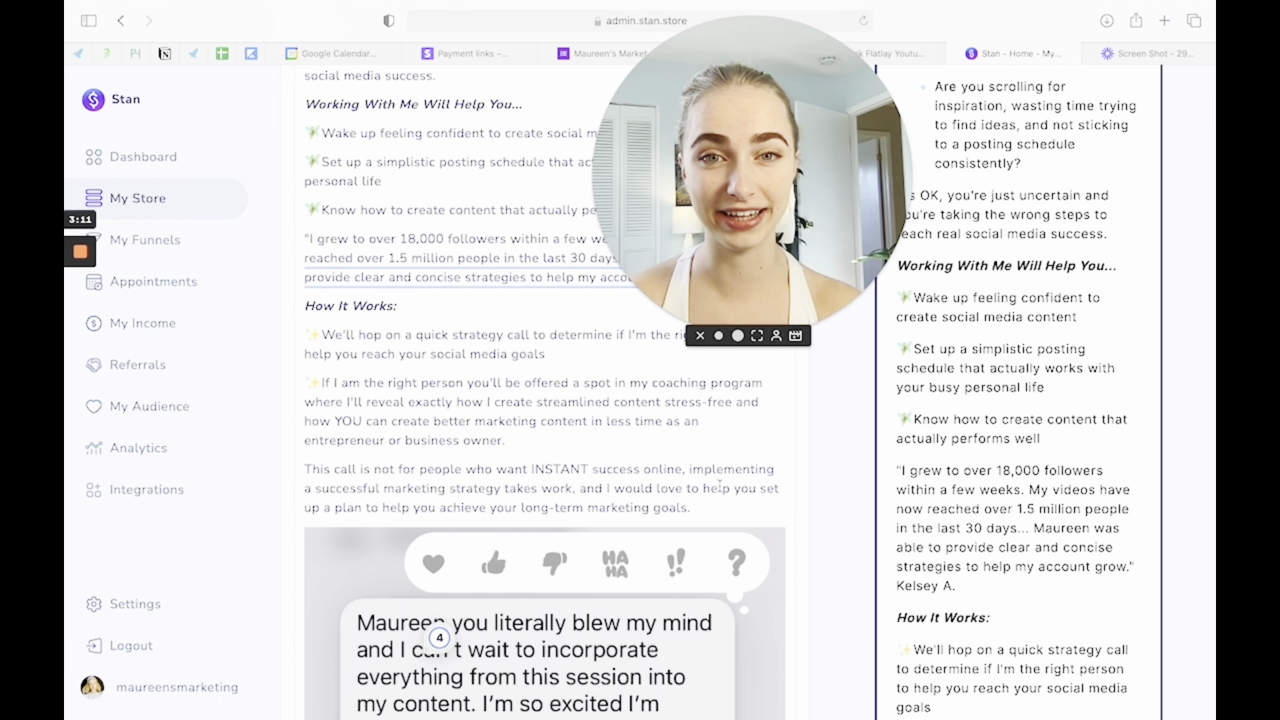
scroll(719, 486, "down", 1)
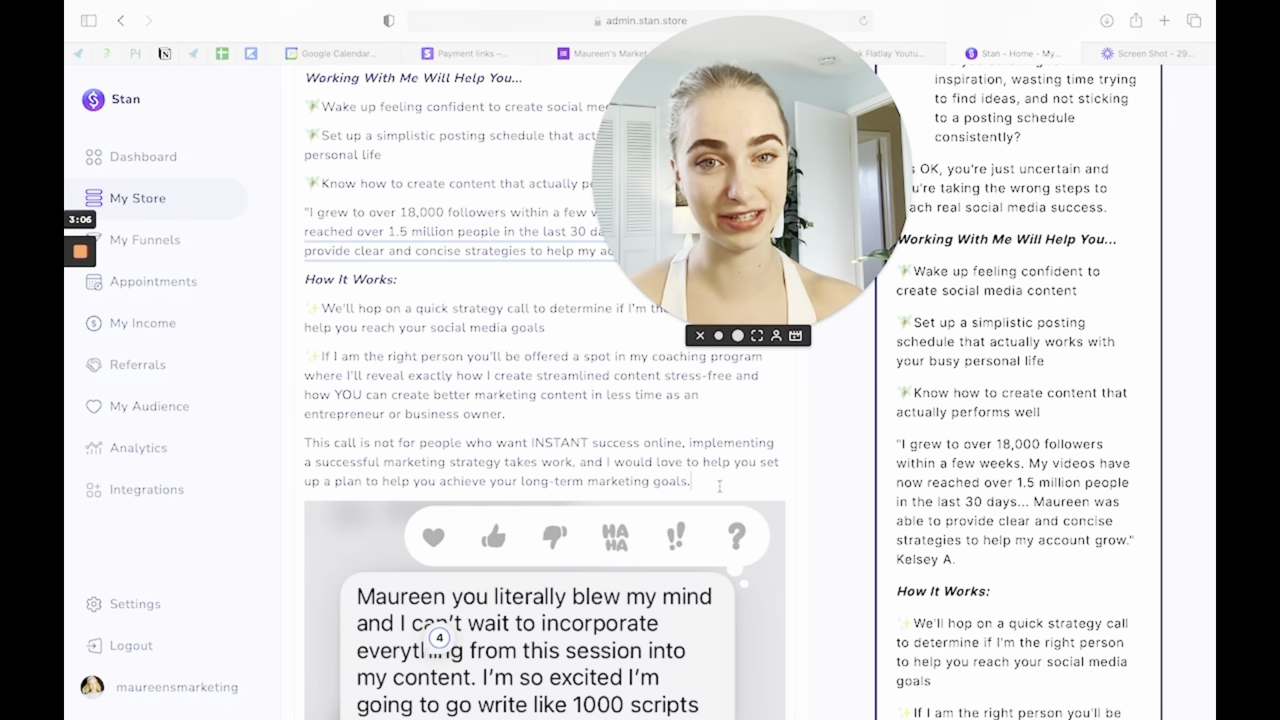
scroll(719, 486, "down", 2)
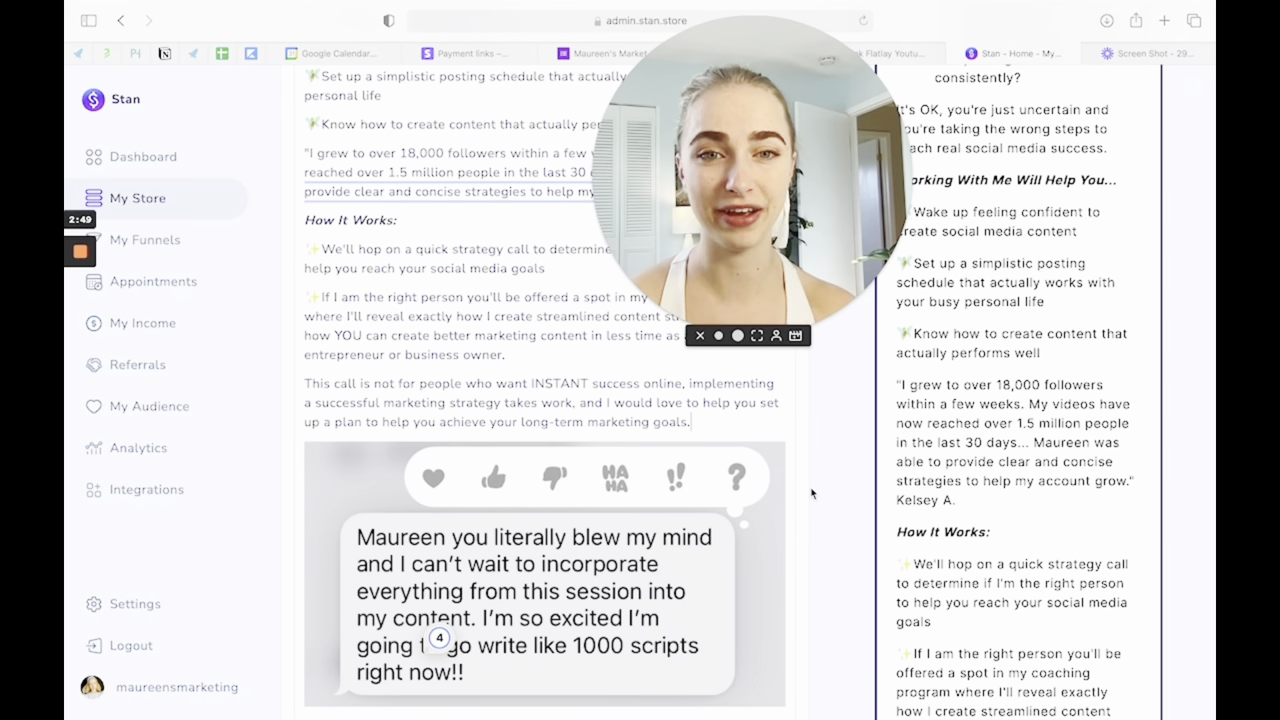
scroll(811, 493, "down", 3)
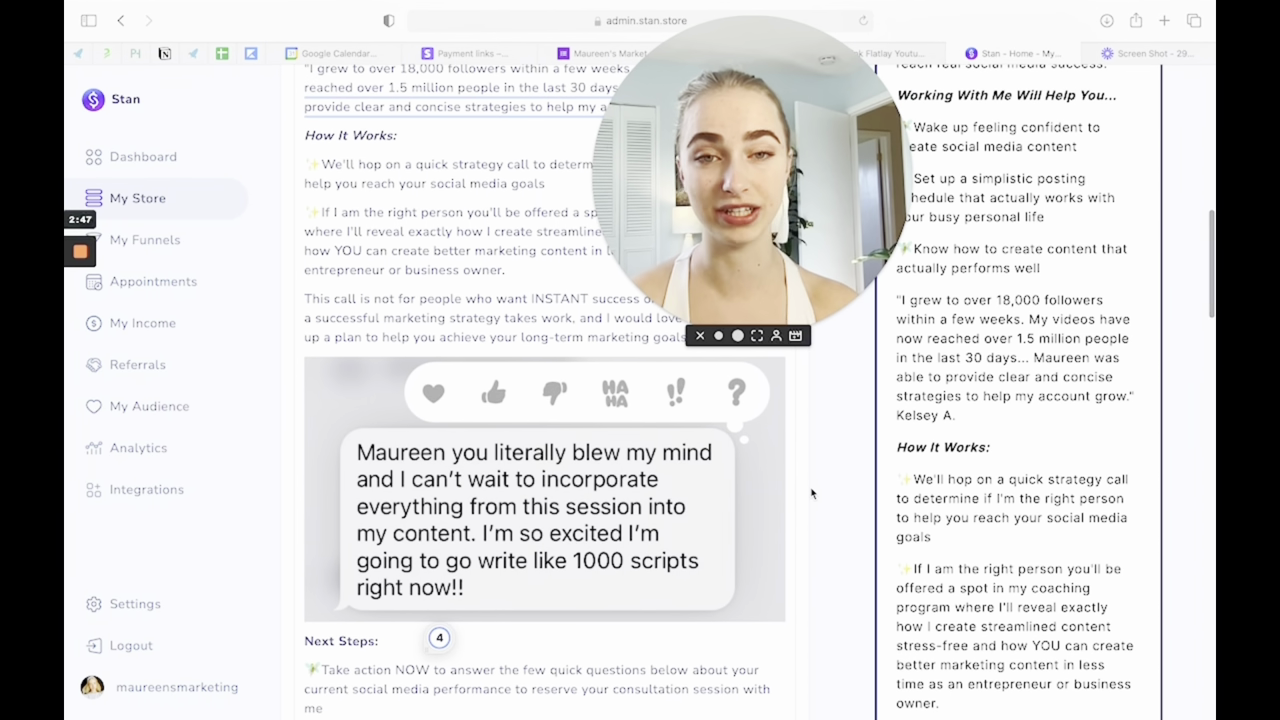
scroll(811, 493, "down", 2)
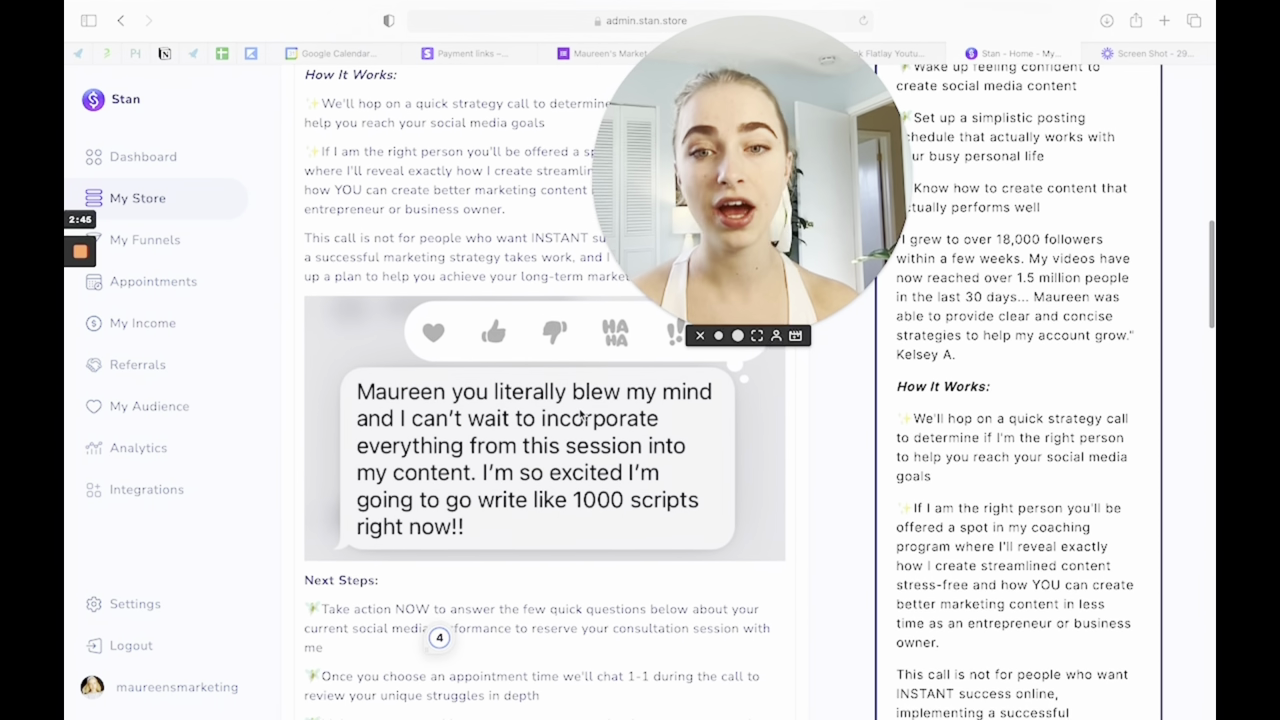
scroll(729, 478, "down", 1)
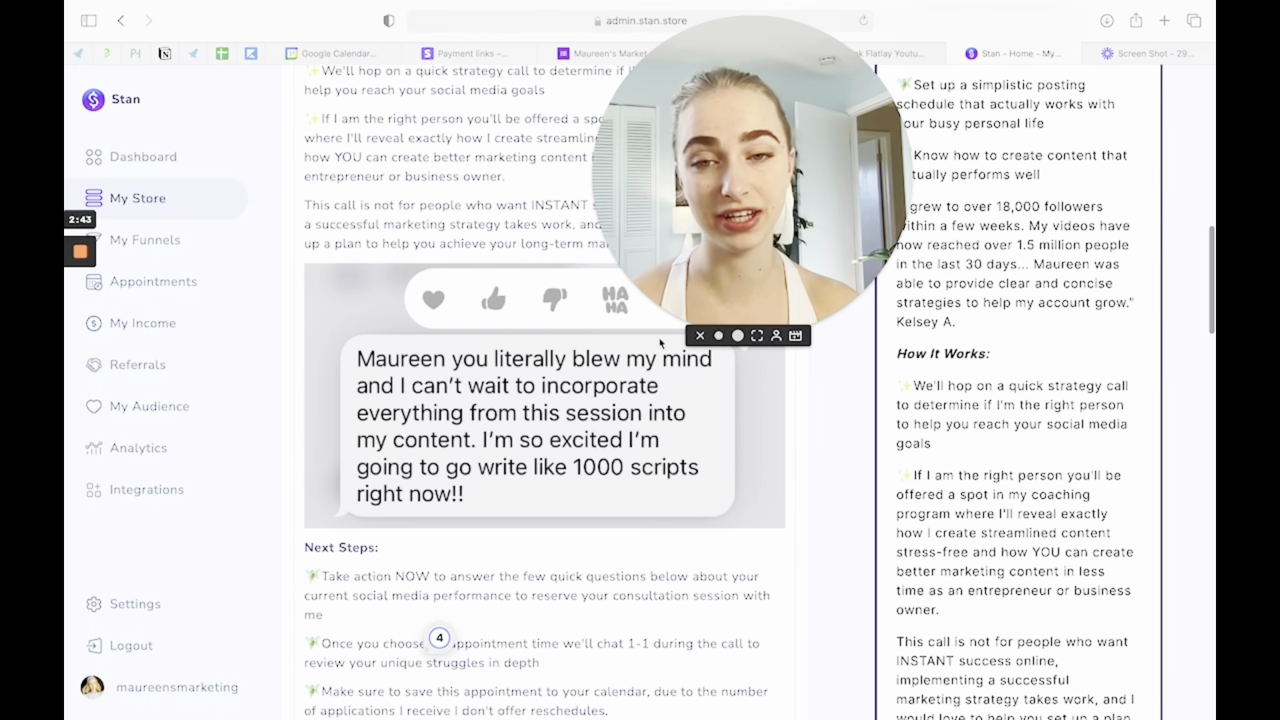
Read the "Next Steps" section of the description and the client testimonial that follows it
scroll(559, 471, "down", 5)
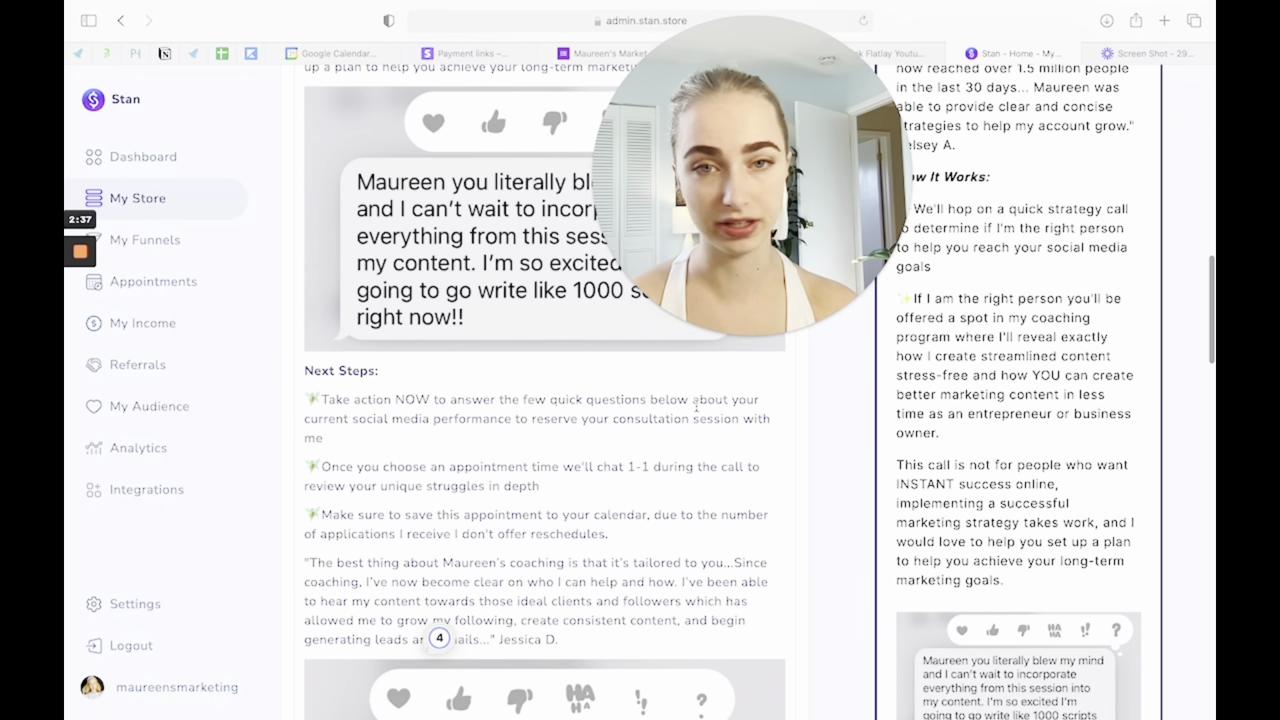
scroll(650, 410, "down", 2)
scroll(665, 450, "down", 6)
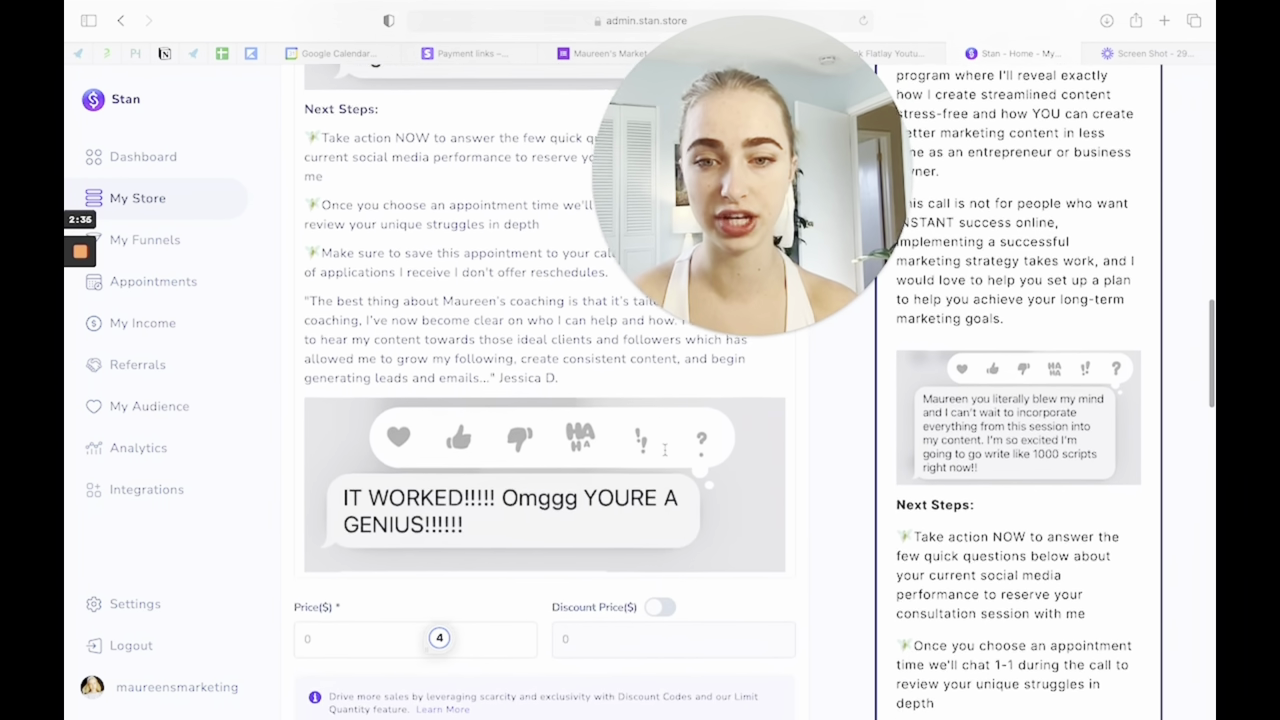
left_click_drag(582, 368, 313, 287)
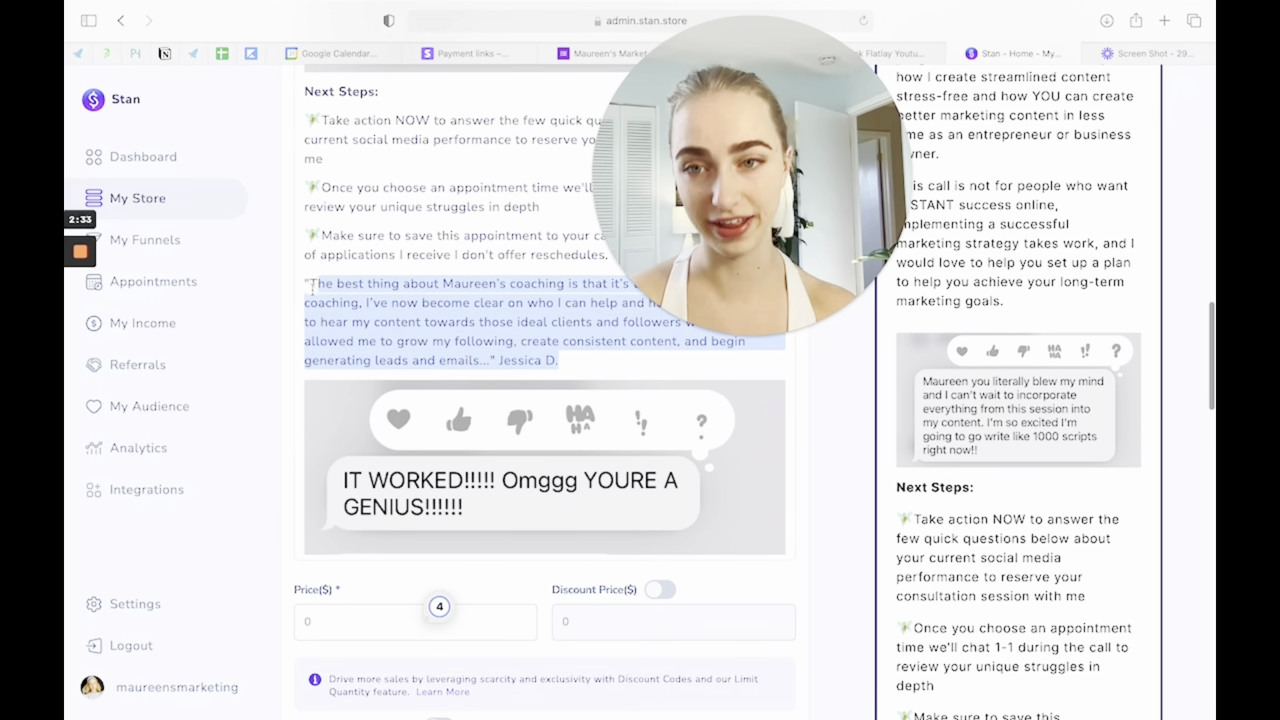
left_click(678, 362)
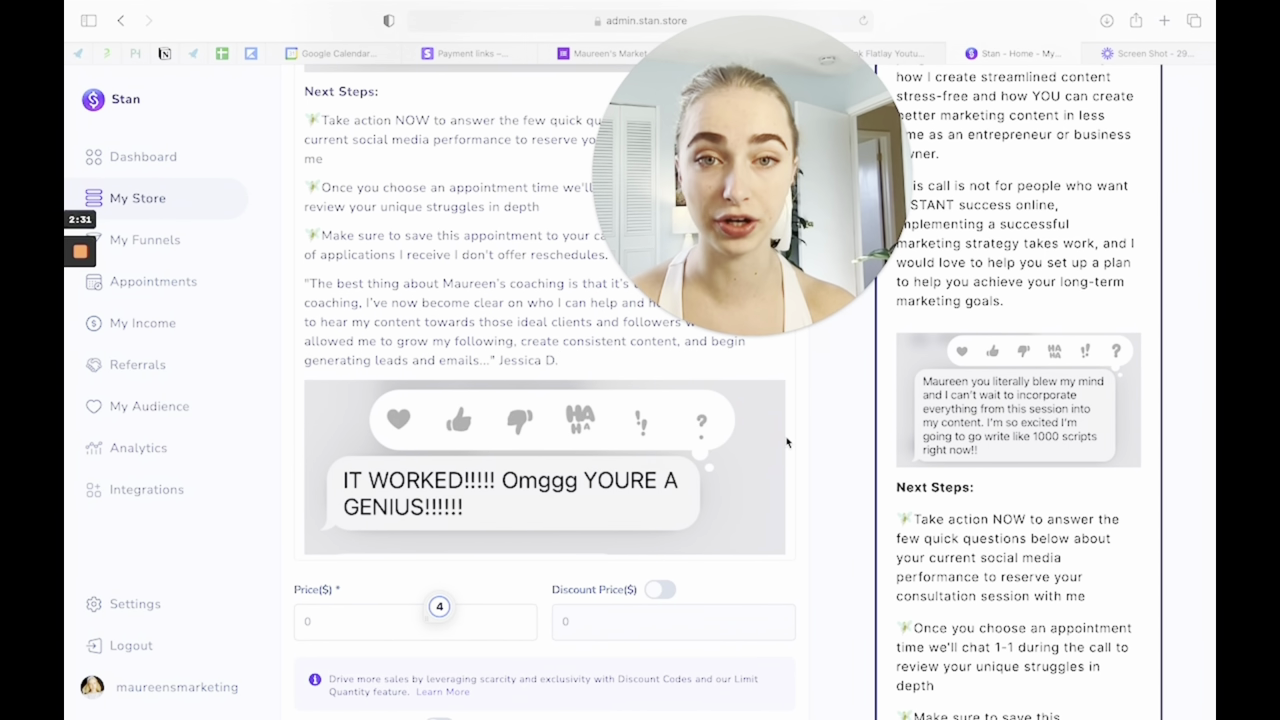
Review the price, discount price, discount code and Limit Quantity settings of the product
scroll(787, 443, "down", 4)
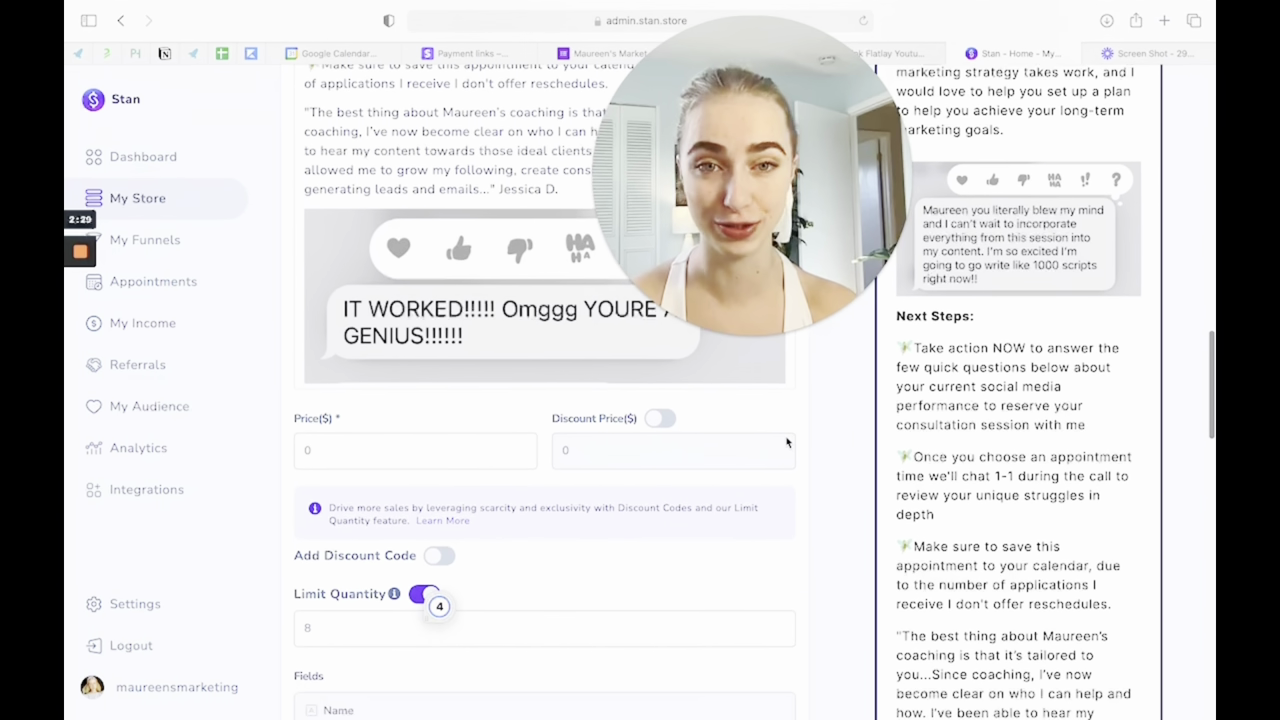
scroll(787, 443, "down", 2)
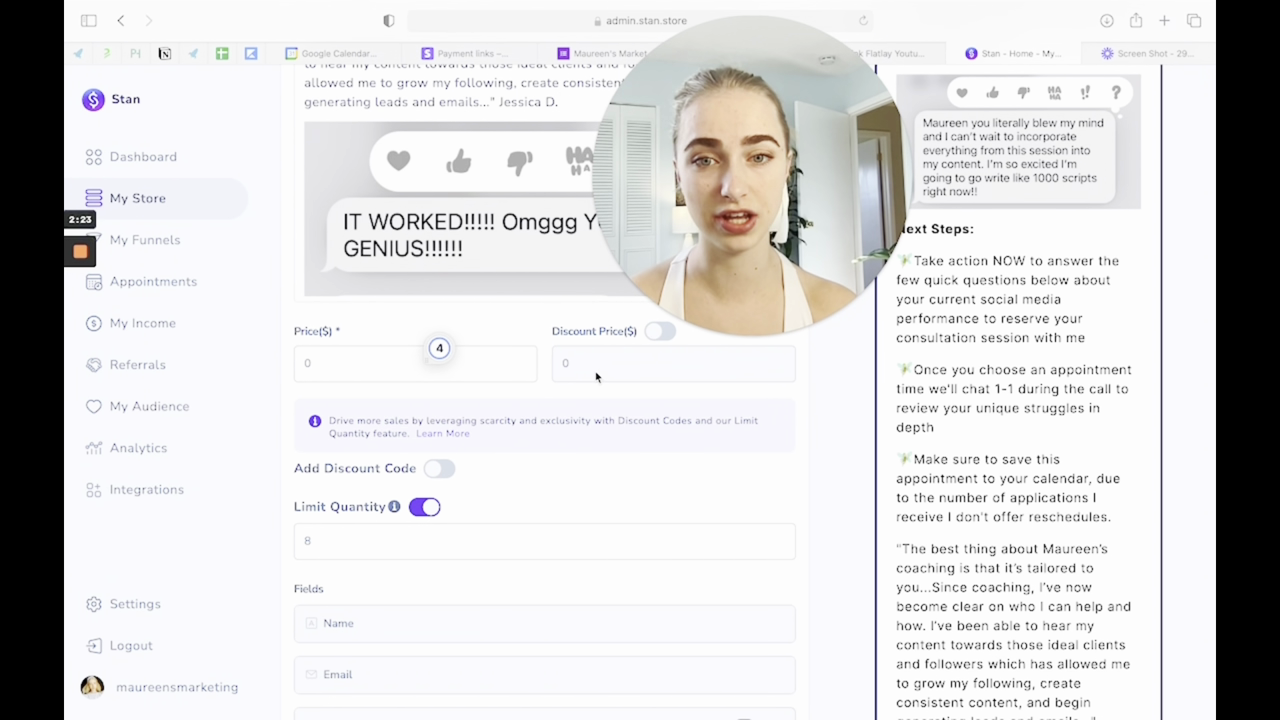
scroll(596, 376, "down", 2)
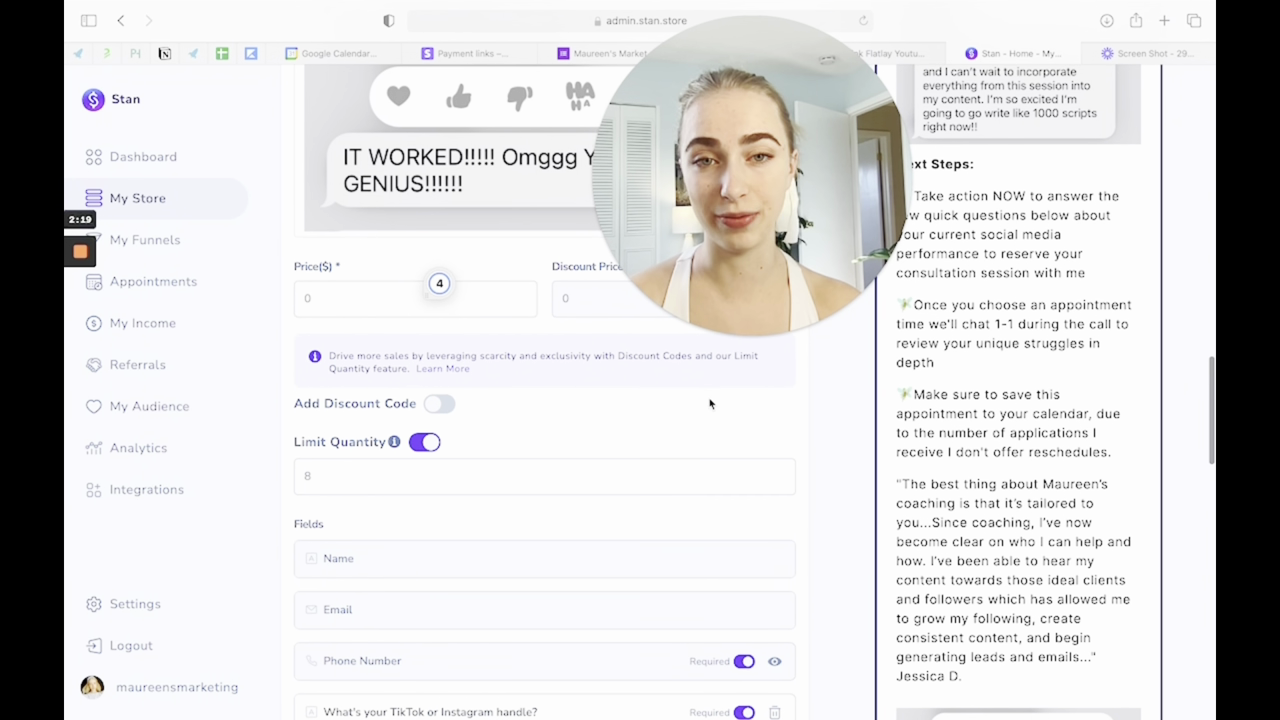
scroll(540, 414, "down", 2)
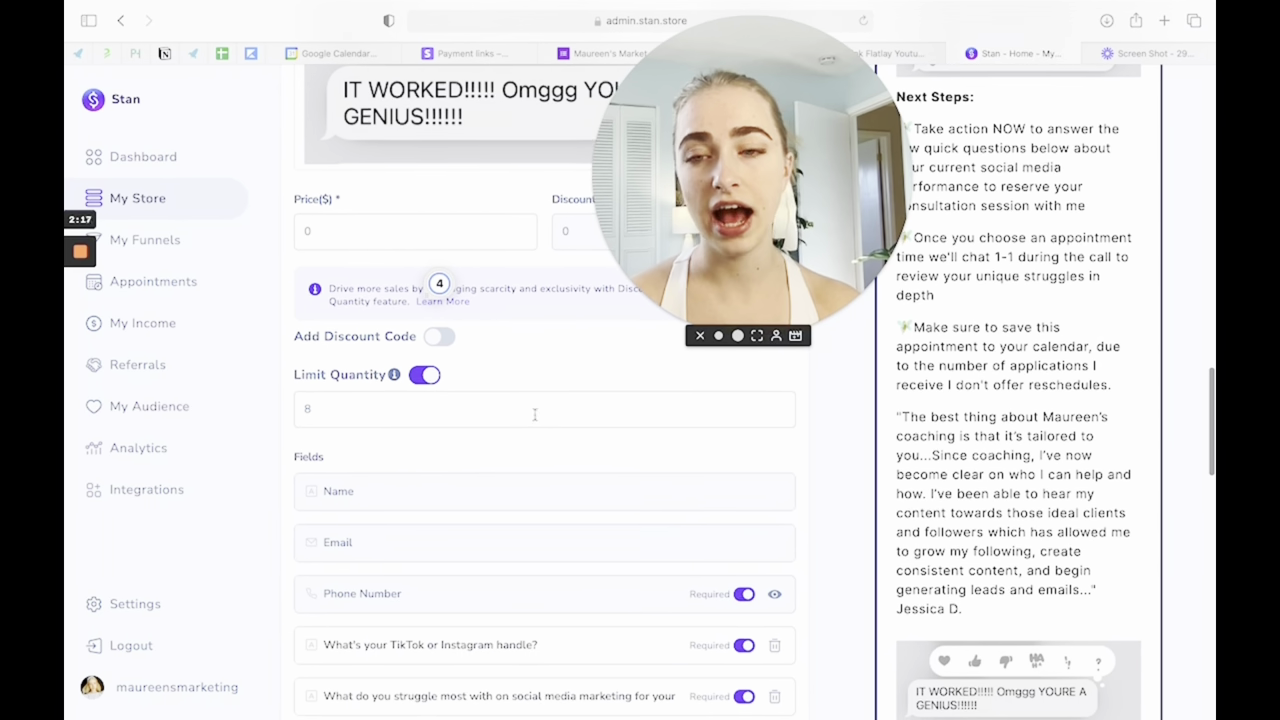
scroll(563, 382, "down", 1)
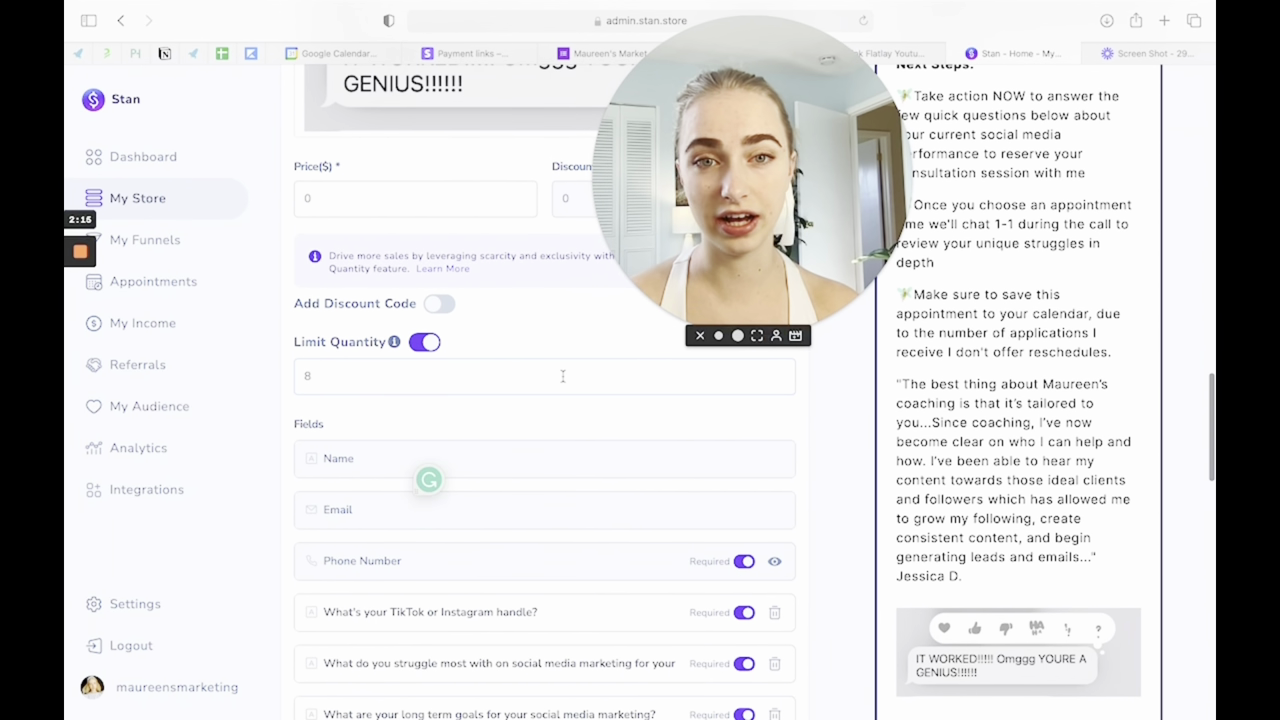
left_click(563, 376)
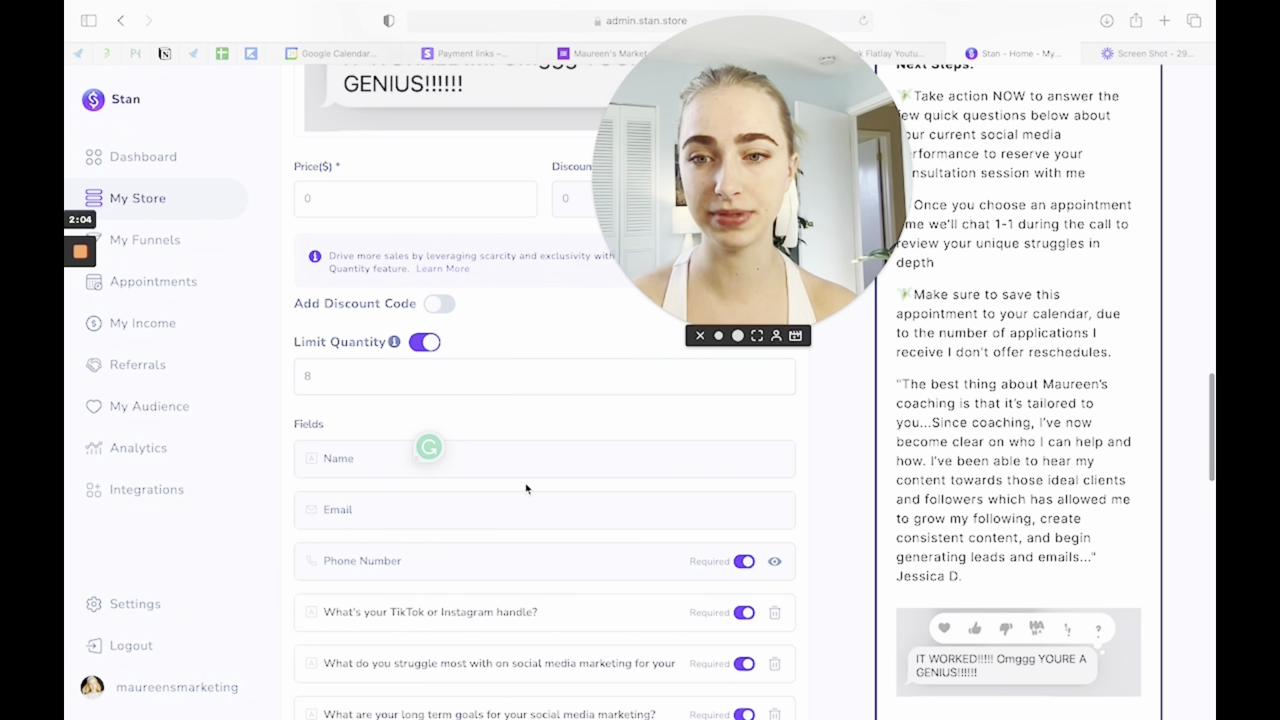
Examine the customer information fields and application questions, down to the client reviews in the page preview
scroll(526, 488, "down", 2)
scroll(540, 395, "down", 1)
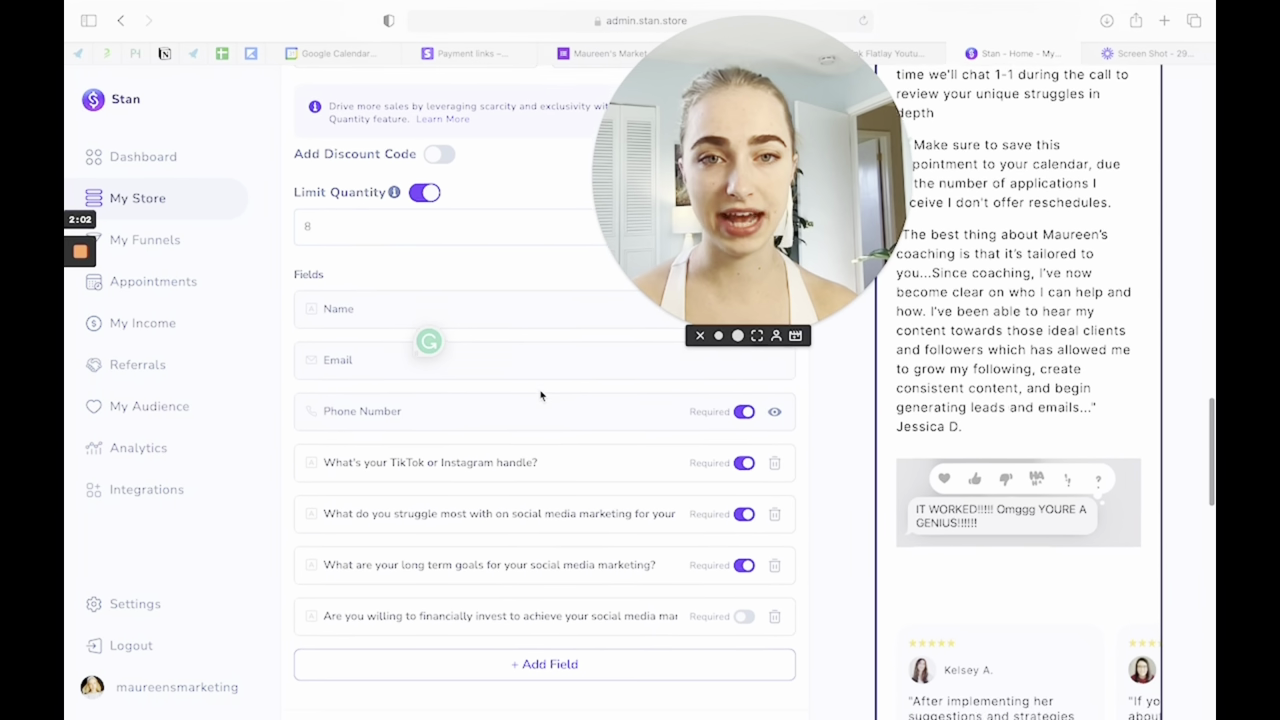
scroll(491, 513, "down", 1)
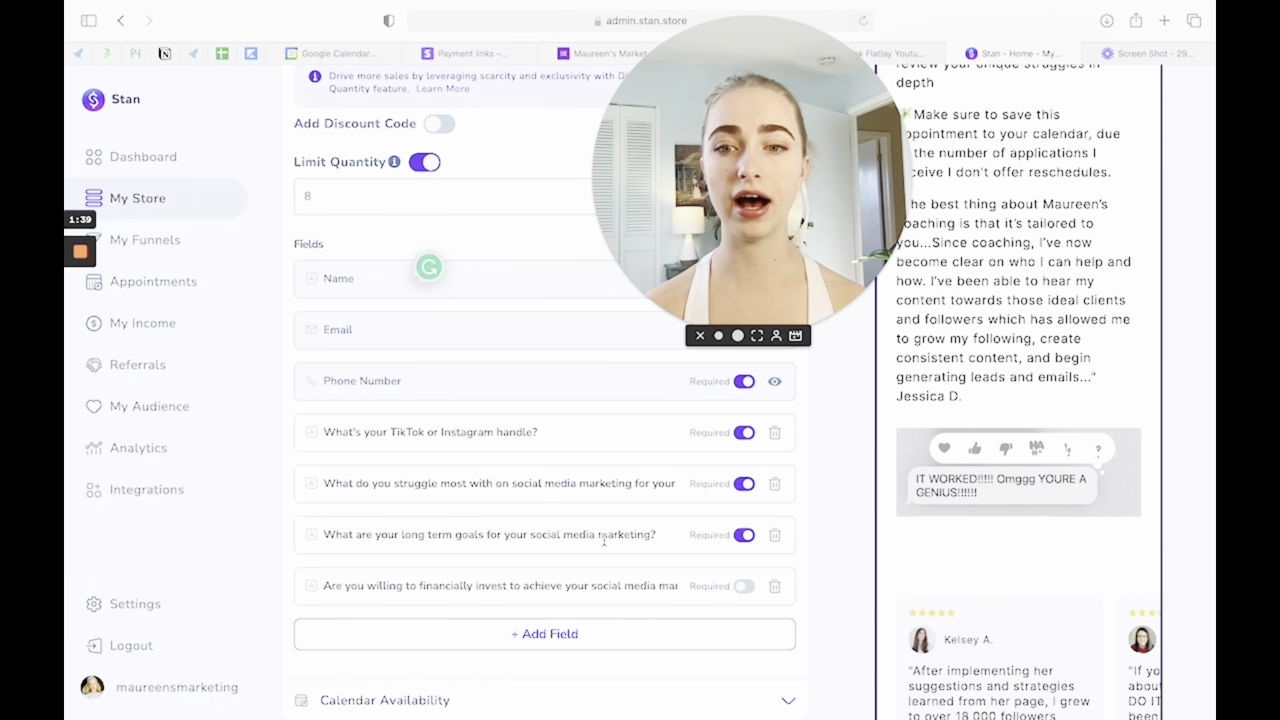
scroll(604, 540, "down", 1)
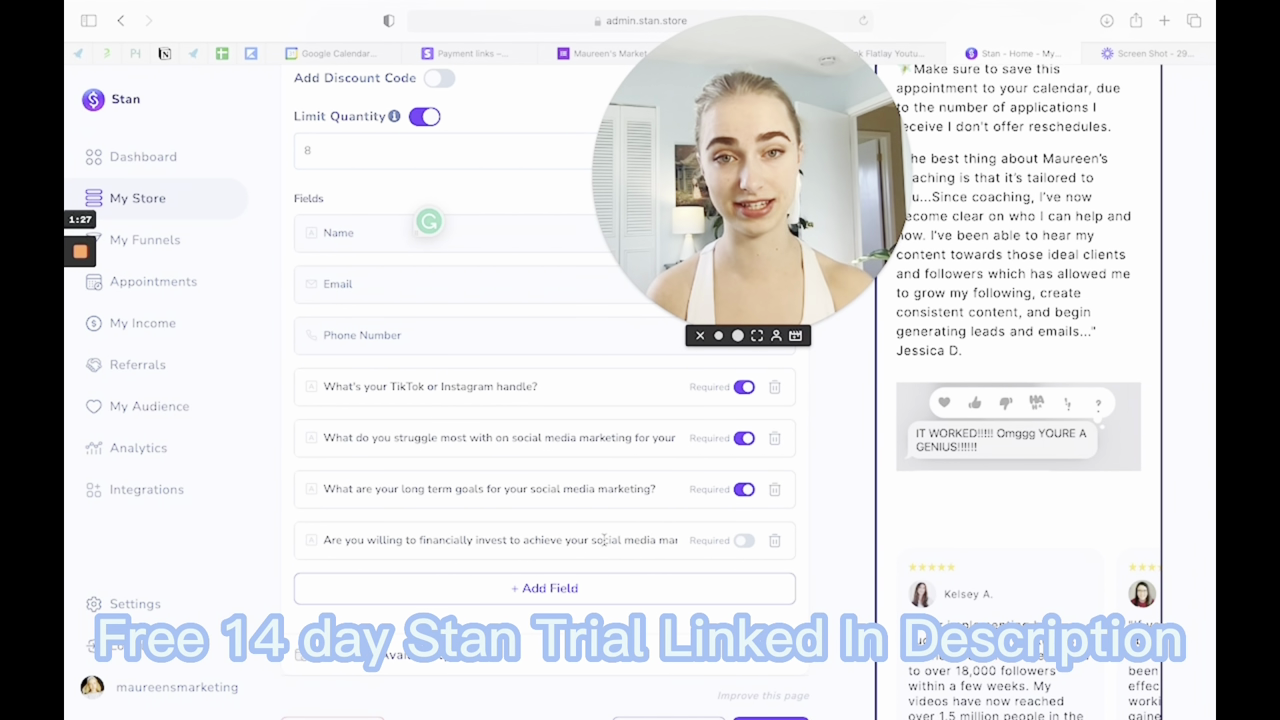
scroll(600, 555, "down", 1)
scroll(874, 508, "down", 2)
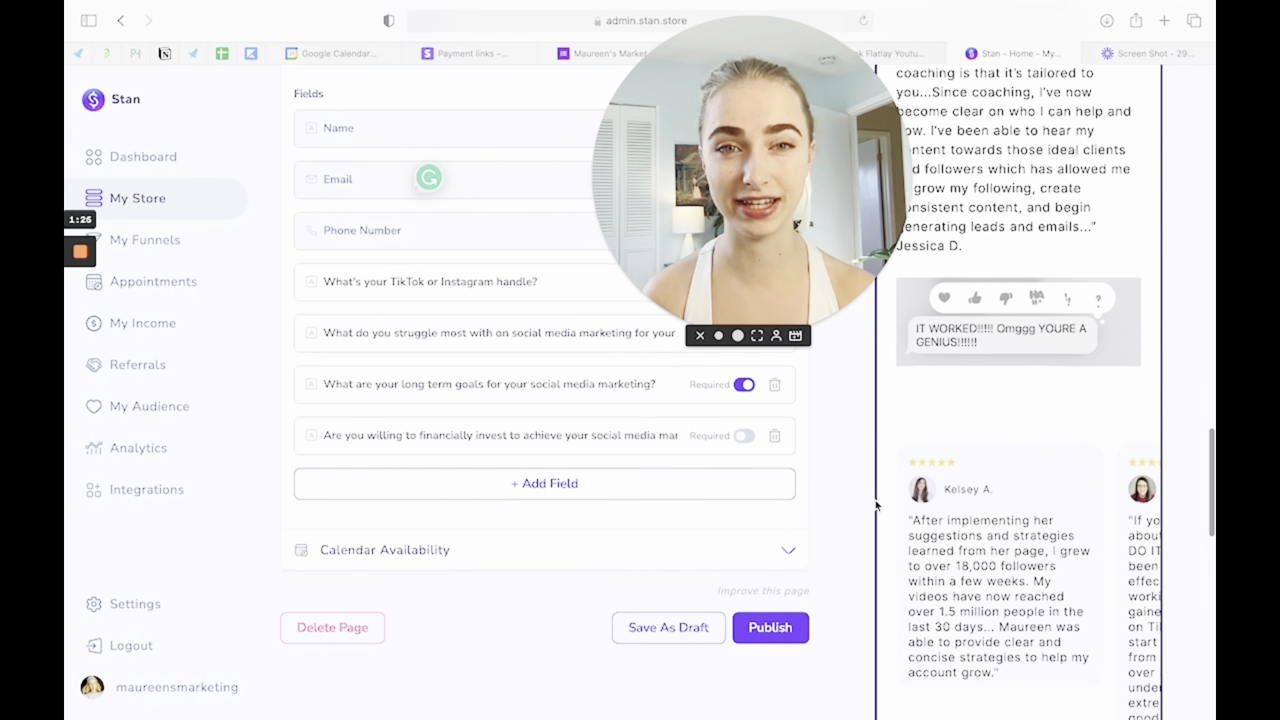
scroll(958, 503, "down", 1)
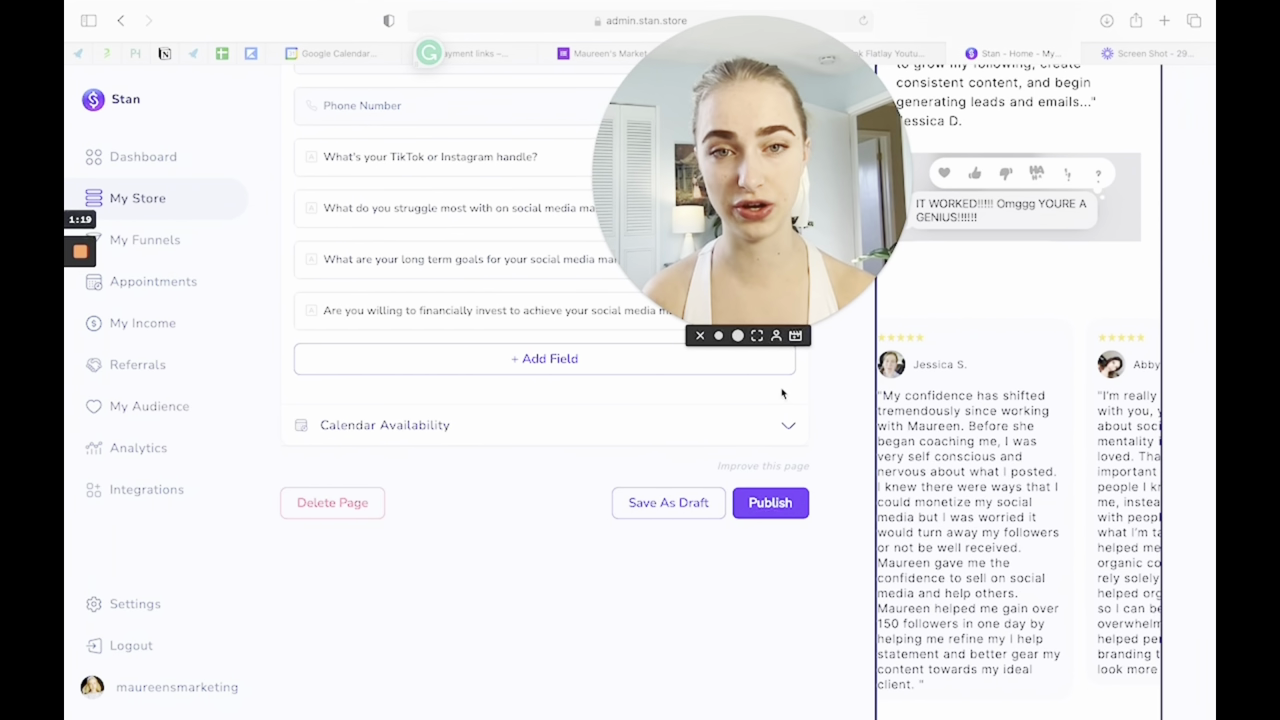
Expand the Calendar Availability settings and review the meeting location and weekly available hours
scroll(829, 396, "up", 1)
scroll(829, 396, "up", 3)
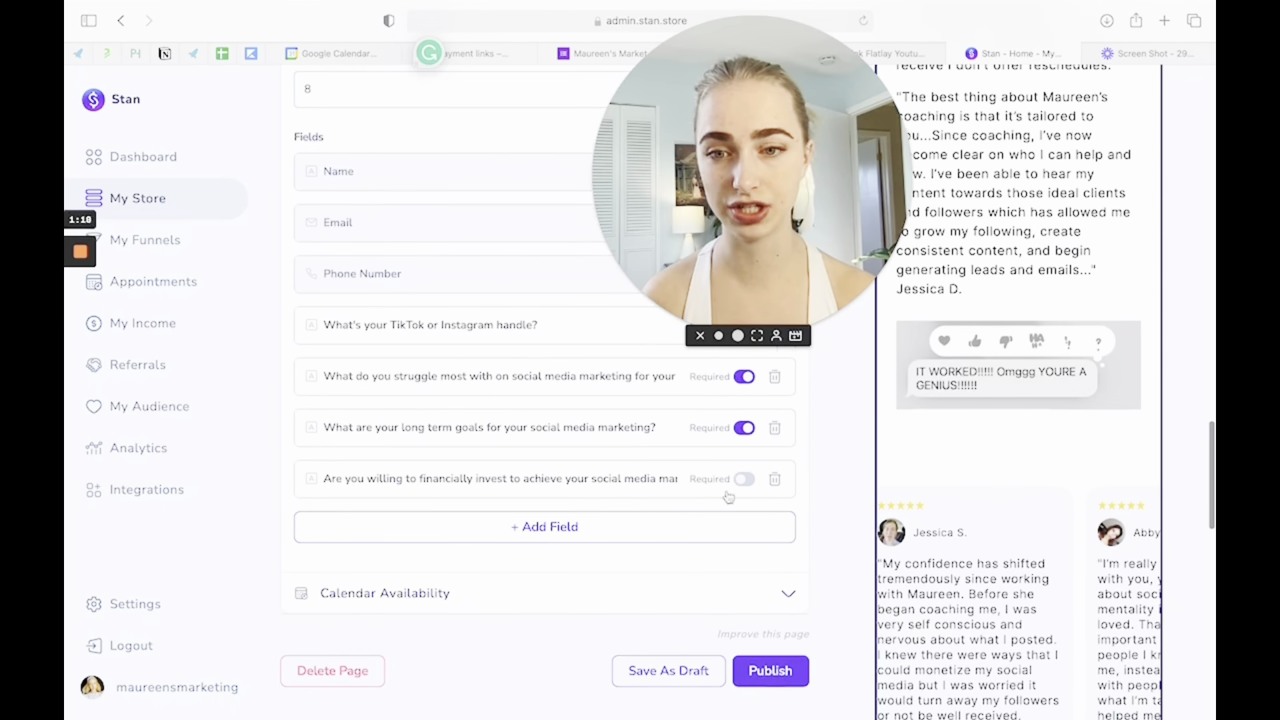
left_click(640, 593)
scroll(640, 593, "down", 8)
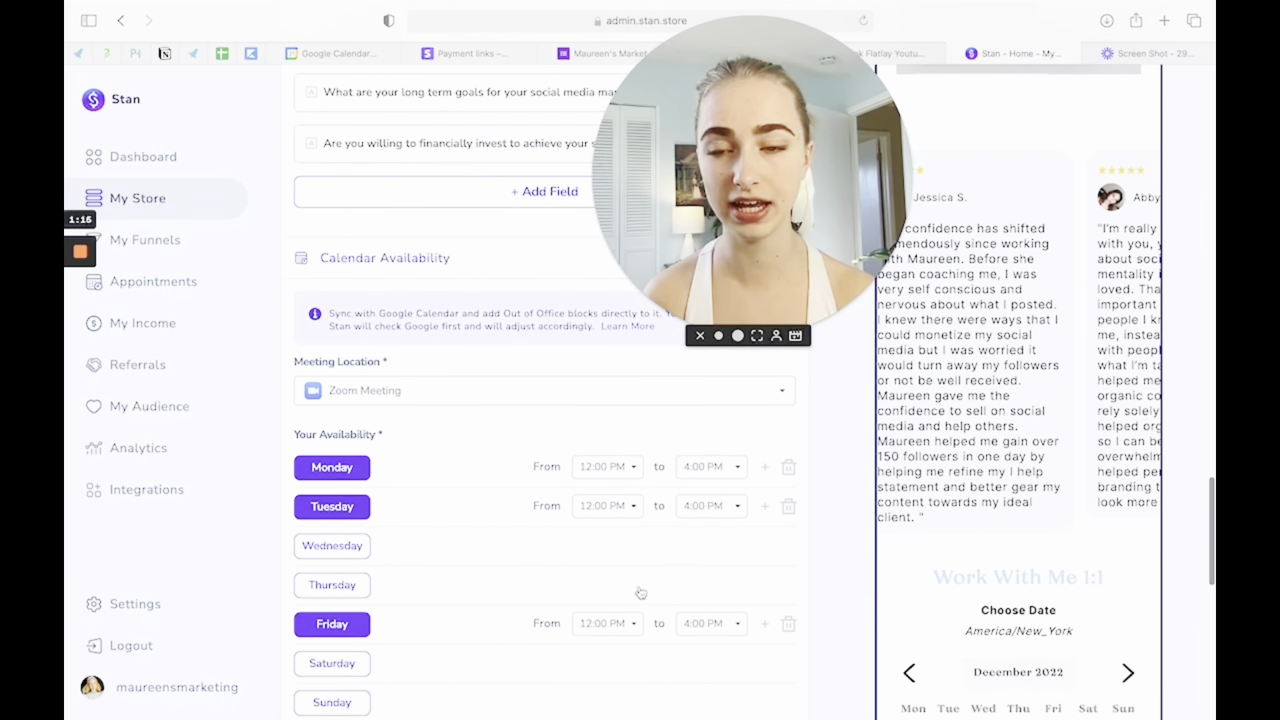
scroll(337, 377, "down", 2)
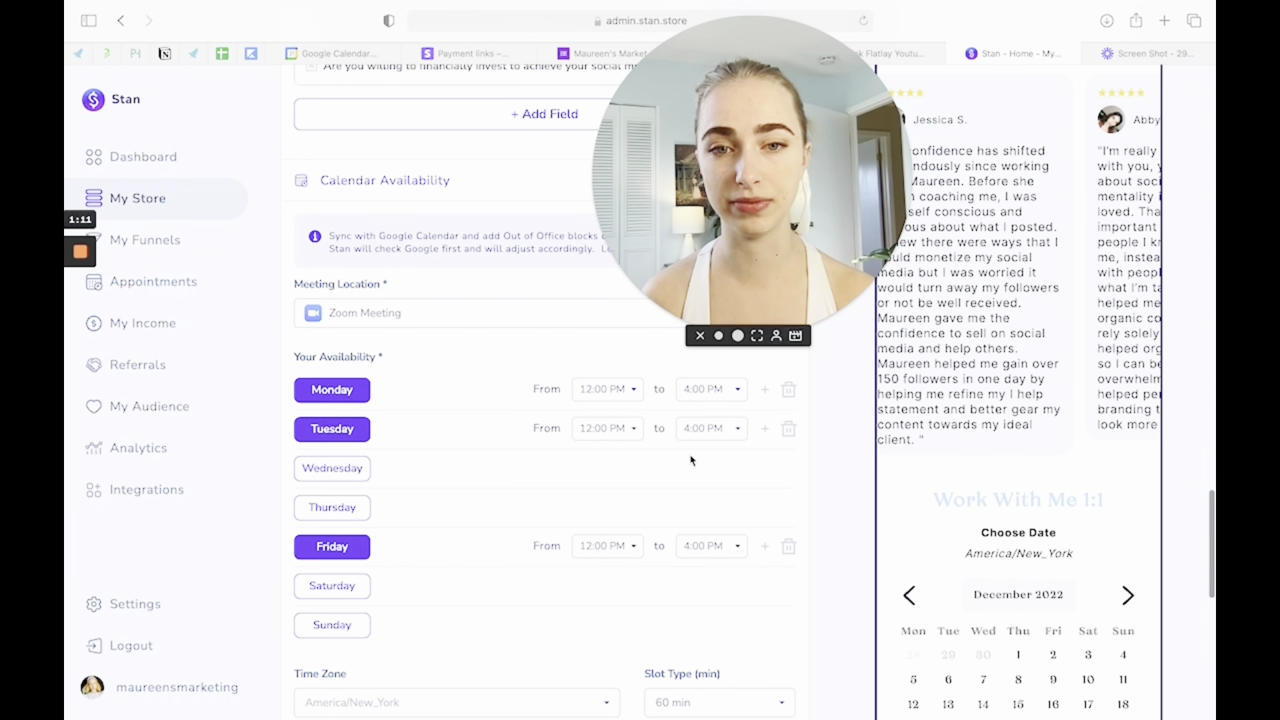
Review the time zone, slot type, booking notice, max attendees, meeting break and booking window settings in Calendar Availability
scroll(785, 475, "down", 1)
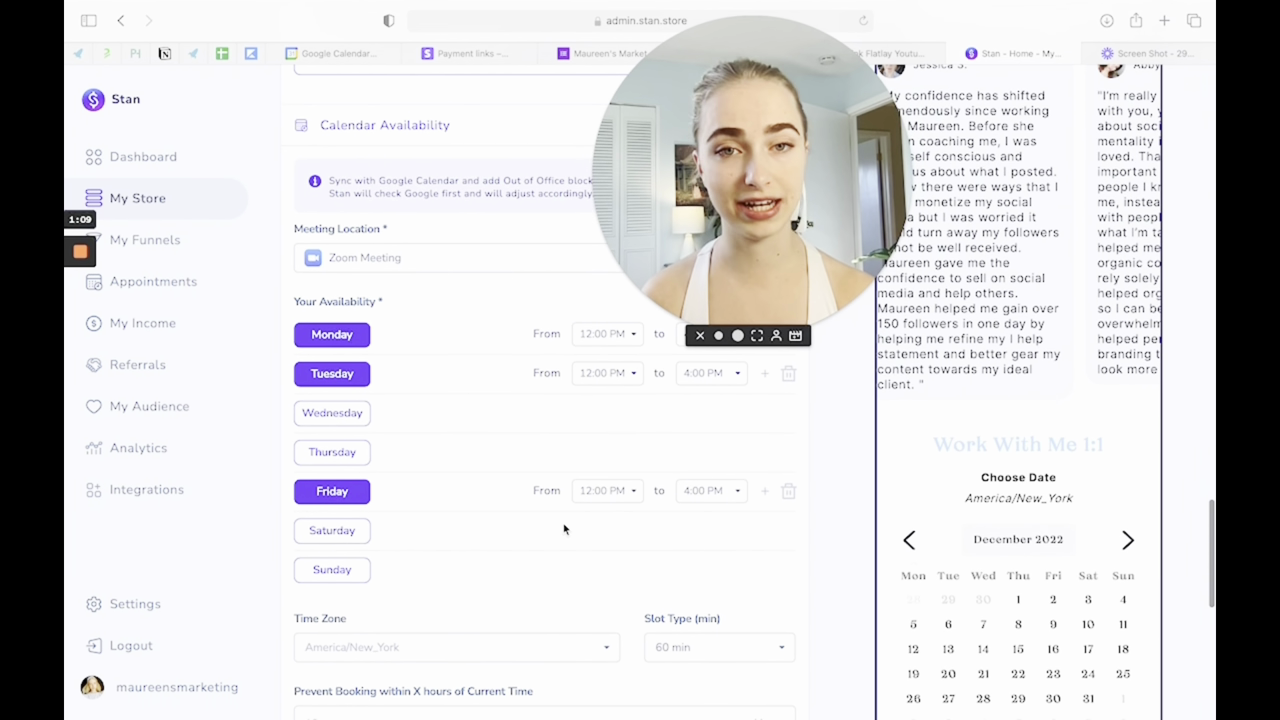
scroll(563, 529, "down", 5)
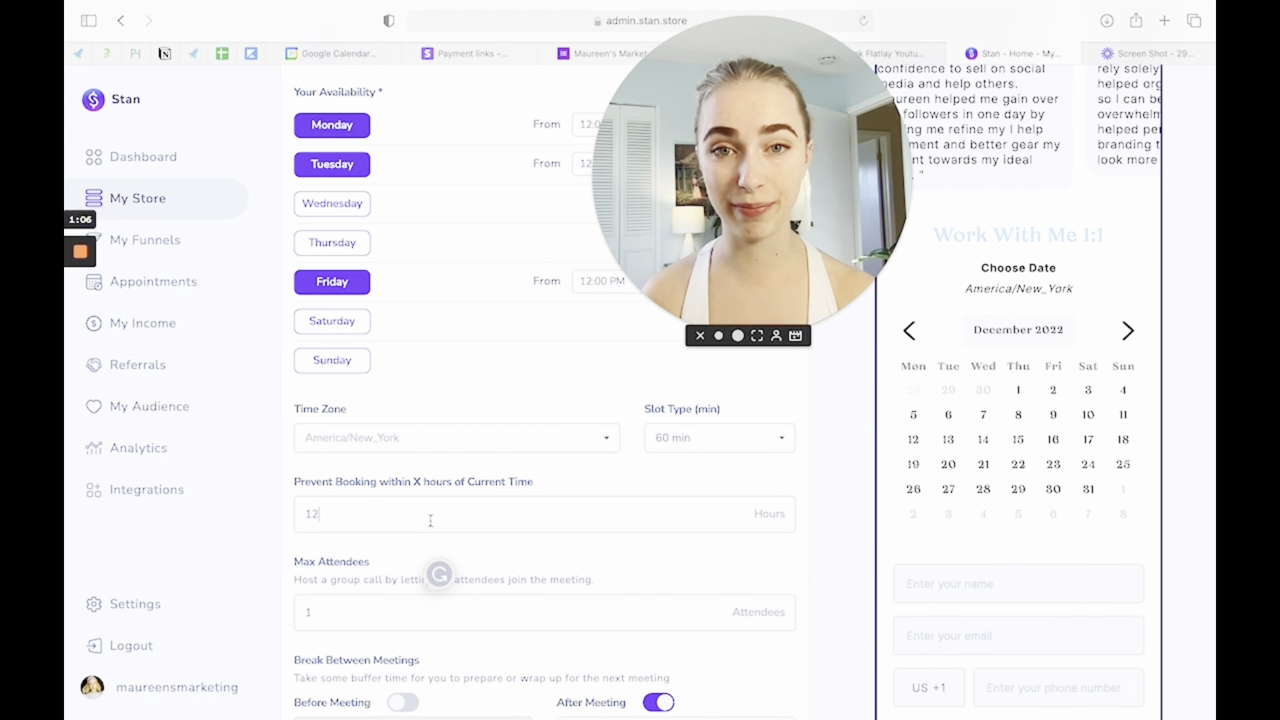
scroll(647, 482, "down", 1)
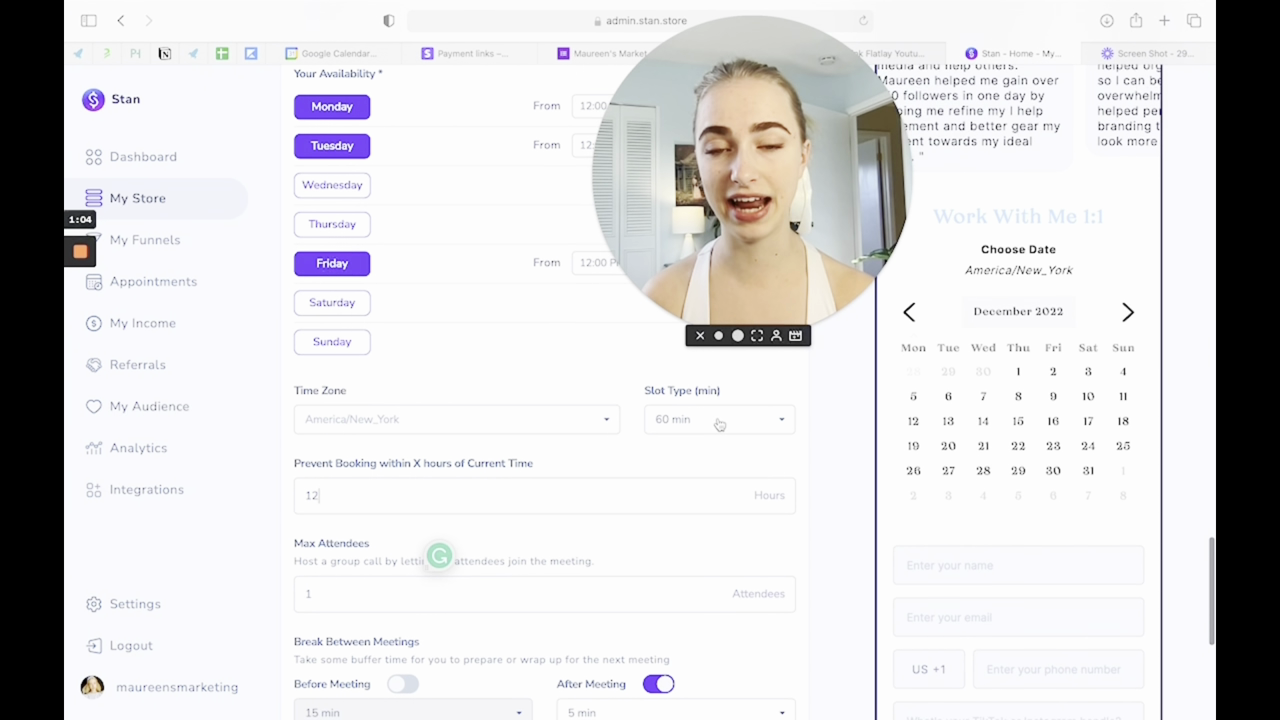
scroll(716, 461, "down", 1)
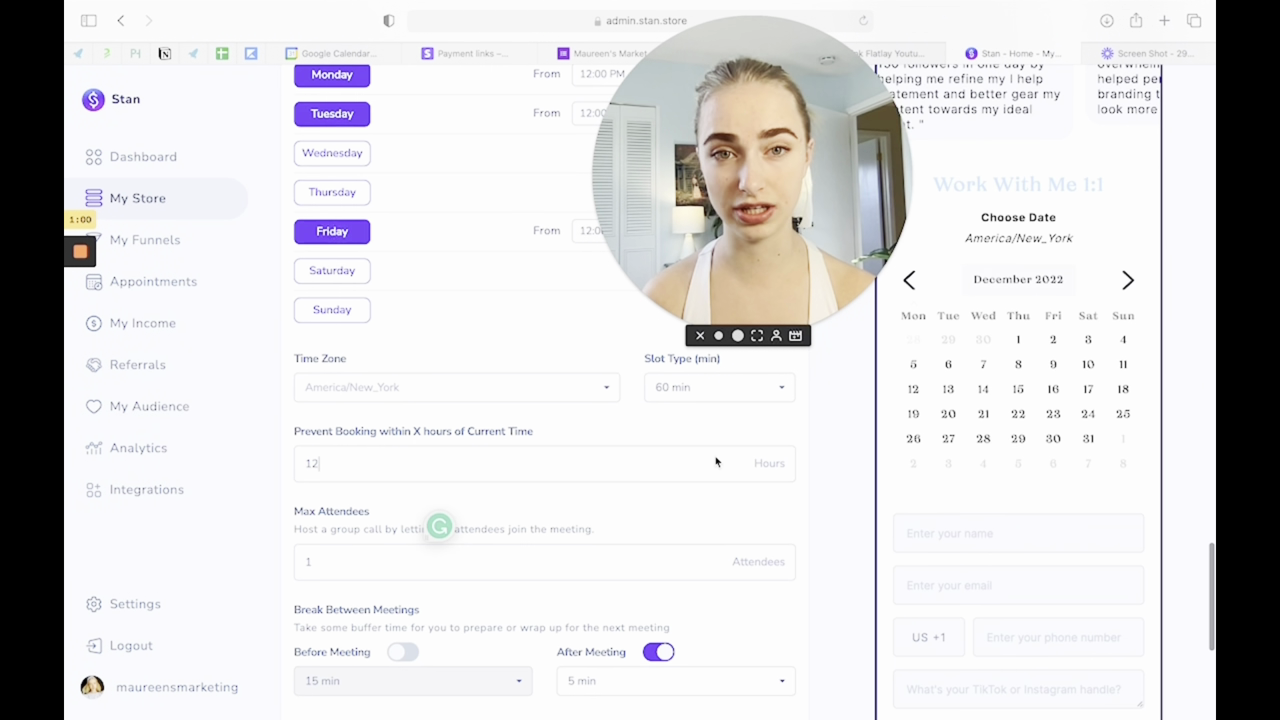
scroll(716, 461, "down", 3)
scroll(705, 461, "down", 2)
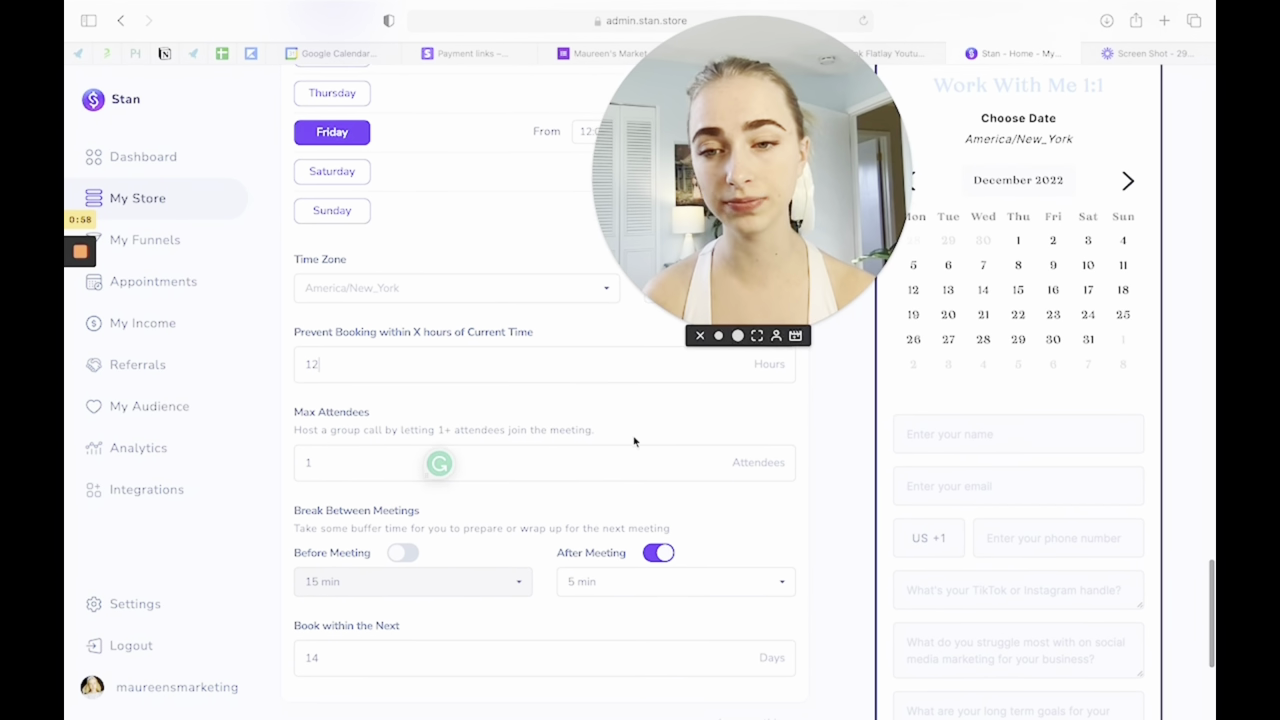
scroll(629, 597, "down", 2)
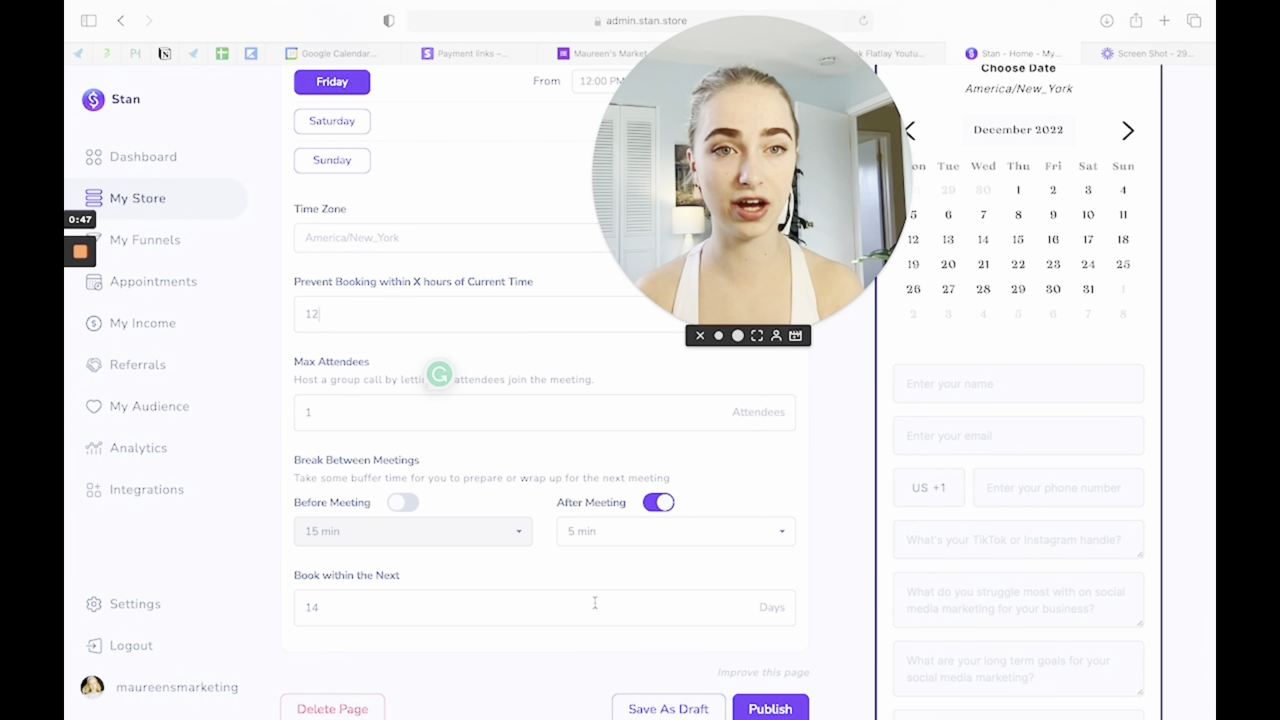
Go back to the start of the product editor and open the product's advanced settings
scroll(594, 603, "up", 5)
scroll(594, 603, "up", 20)
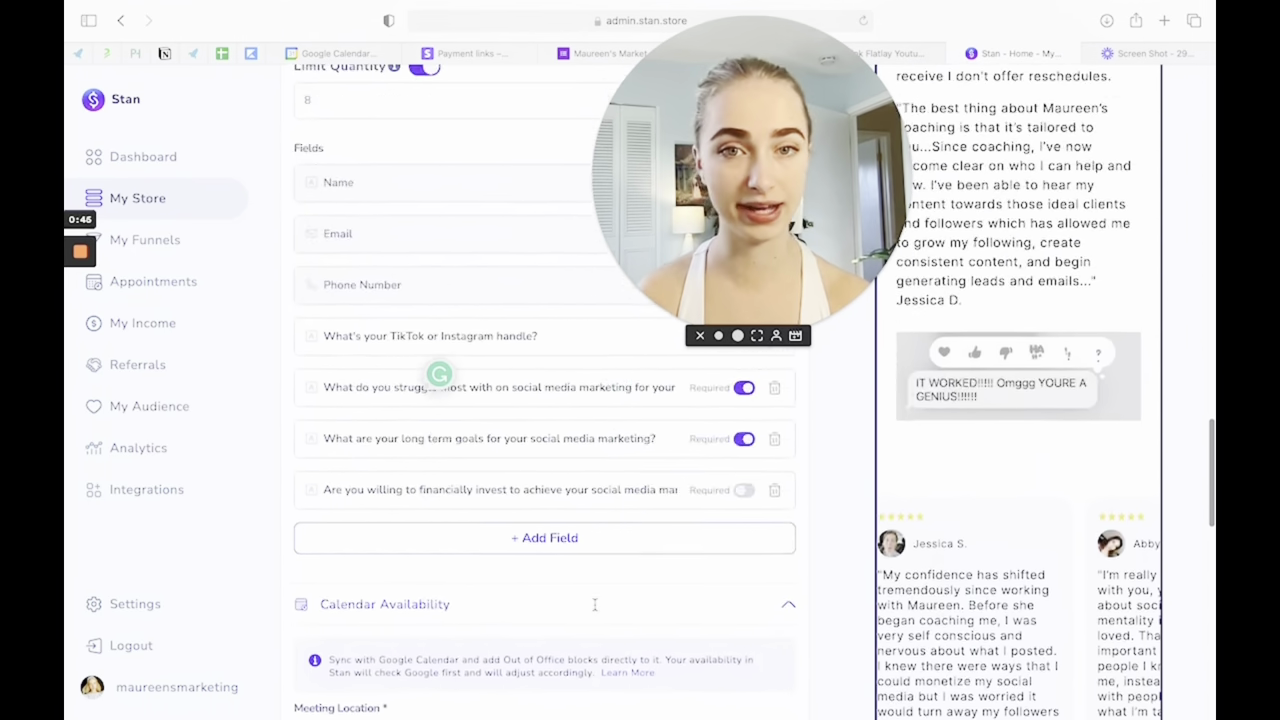
scroll(594, 603, "up", 15)
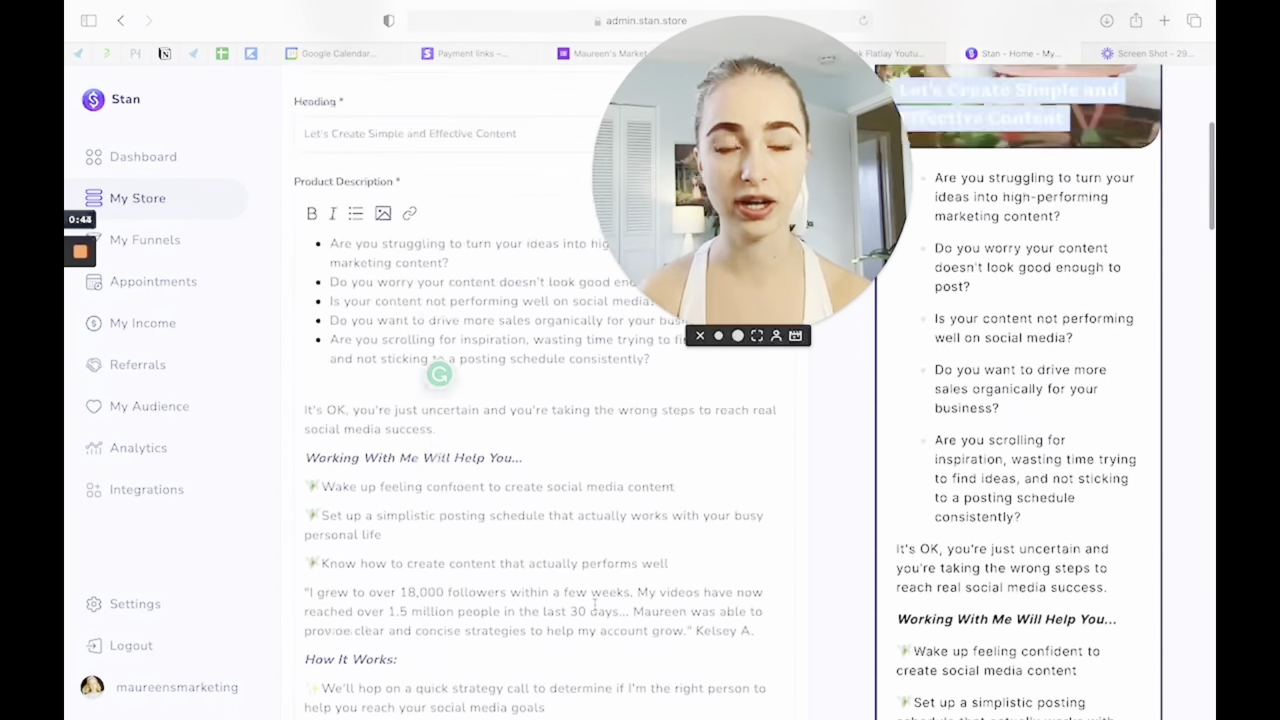
left_click_drag(731, 196, 877, 158)
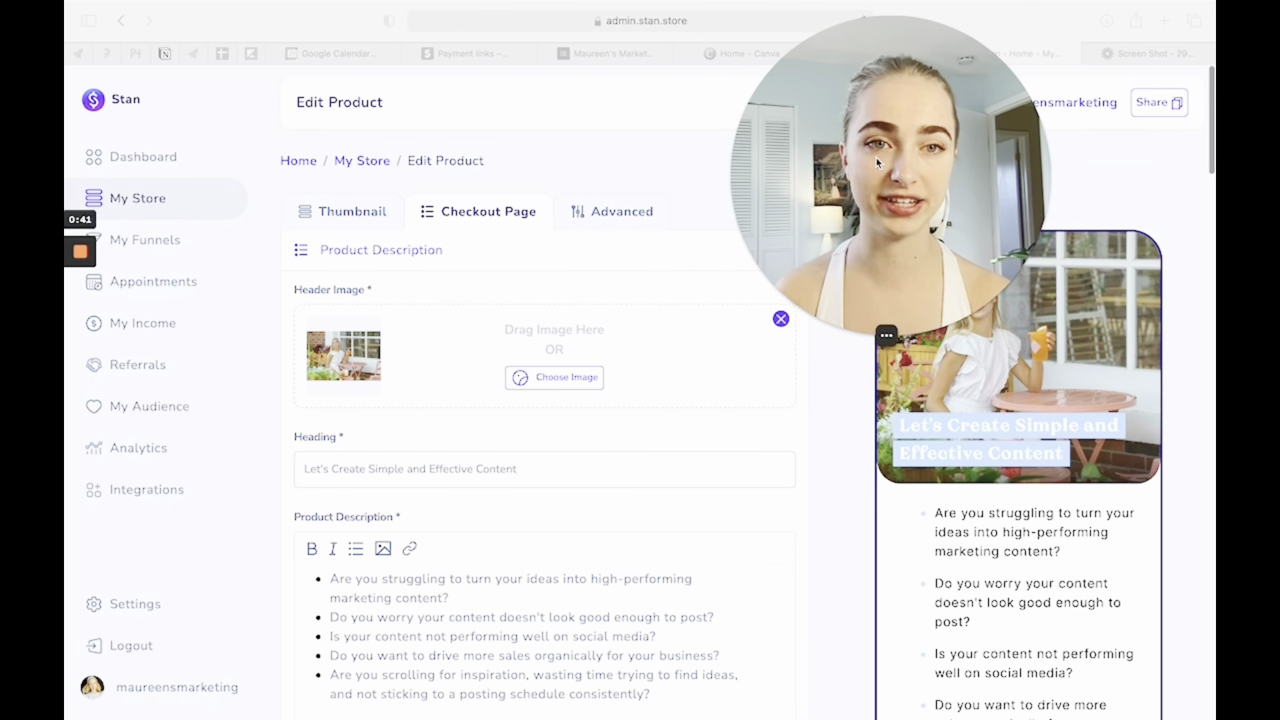
left_click(607, 212)
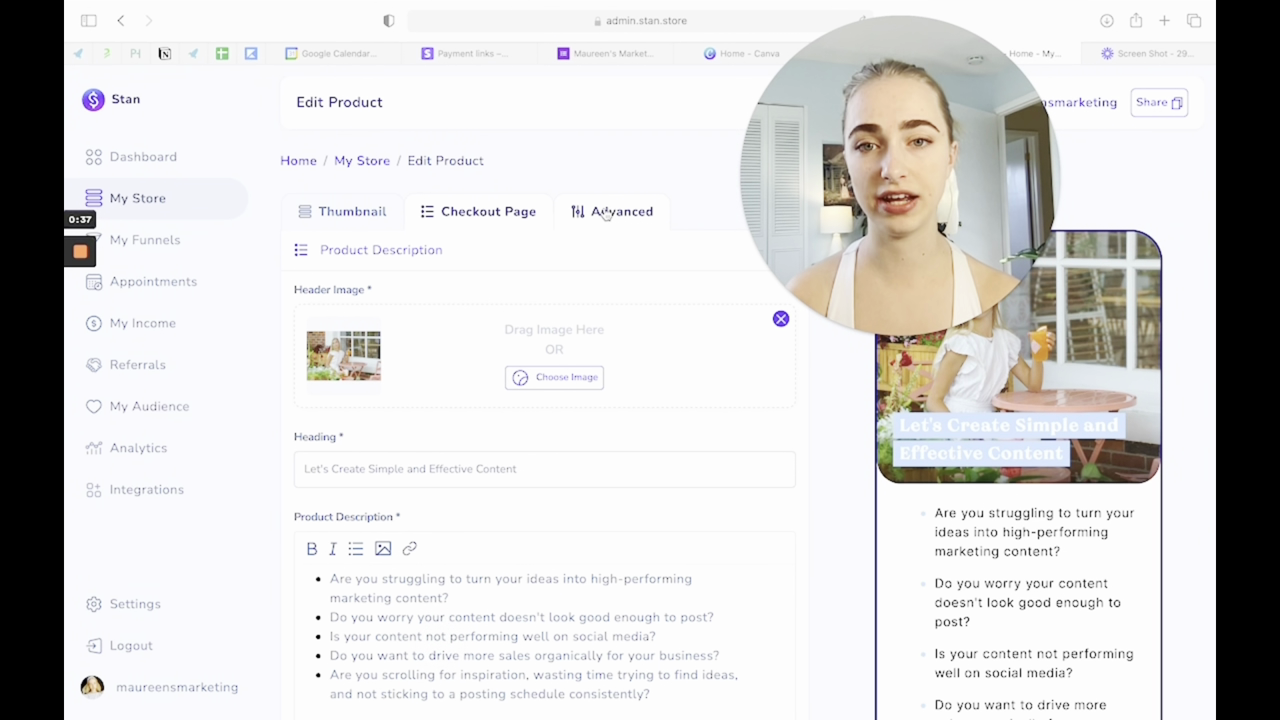
left_click(607, 212)
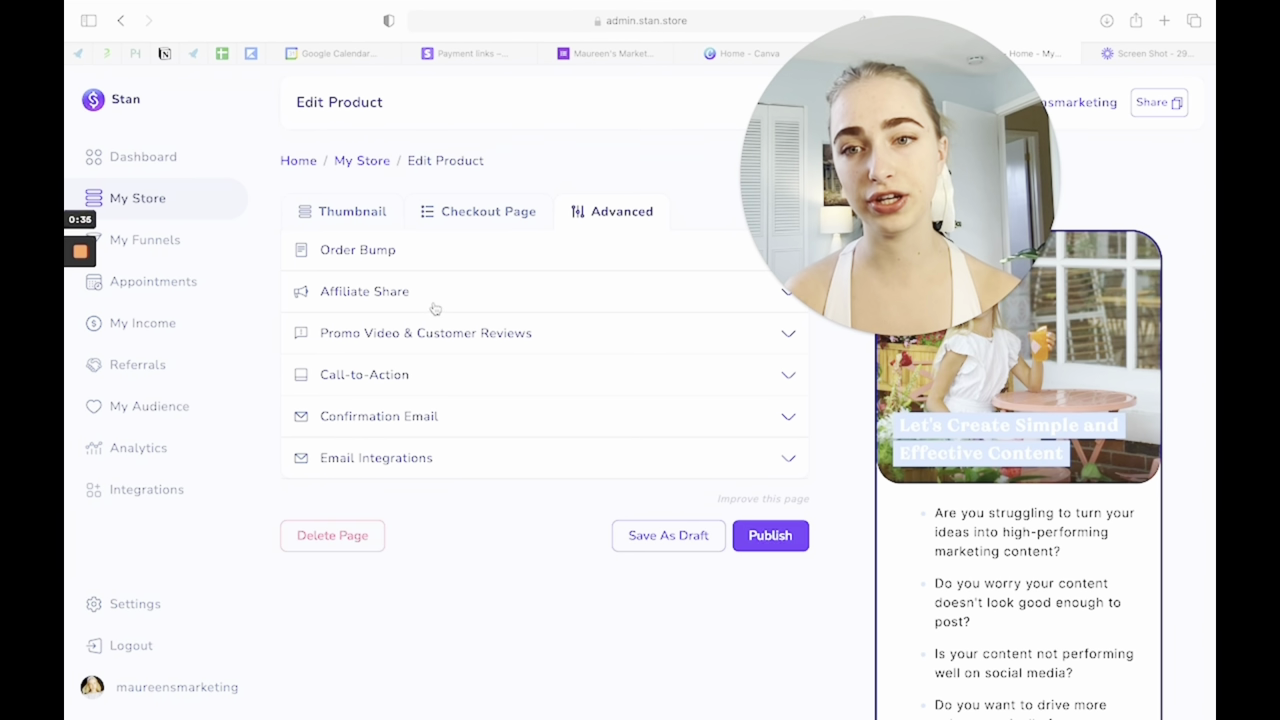
Expand Promo Video & Customer Reviews and look through the promo video and all customer reviews
left_click(471, 340)
scroll(568, 395, "down", 3)
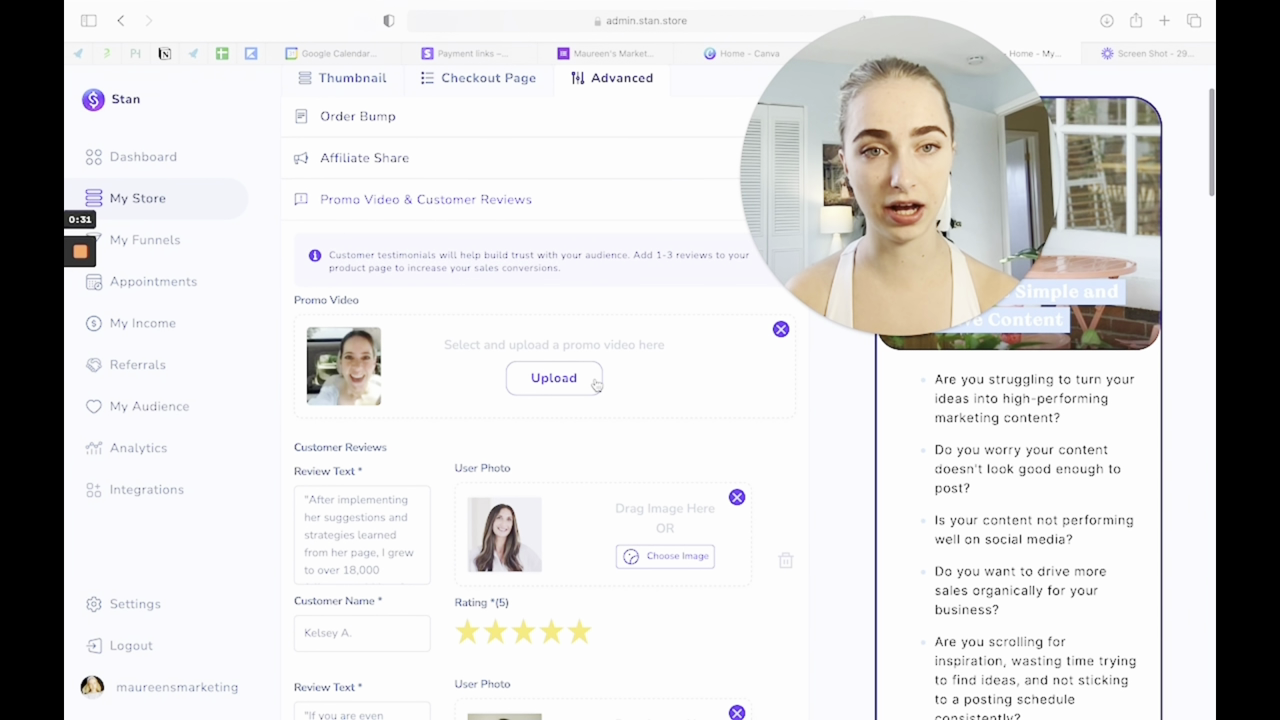
scroll(560, 434, "down", 4)
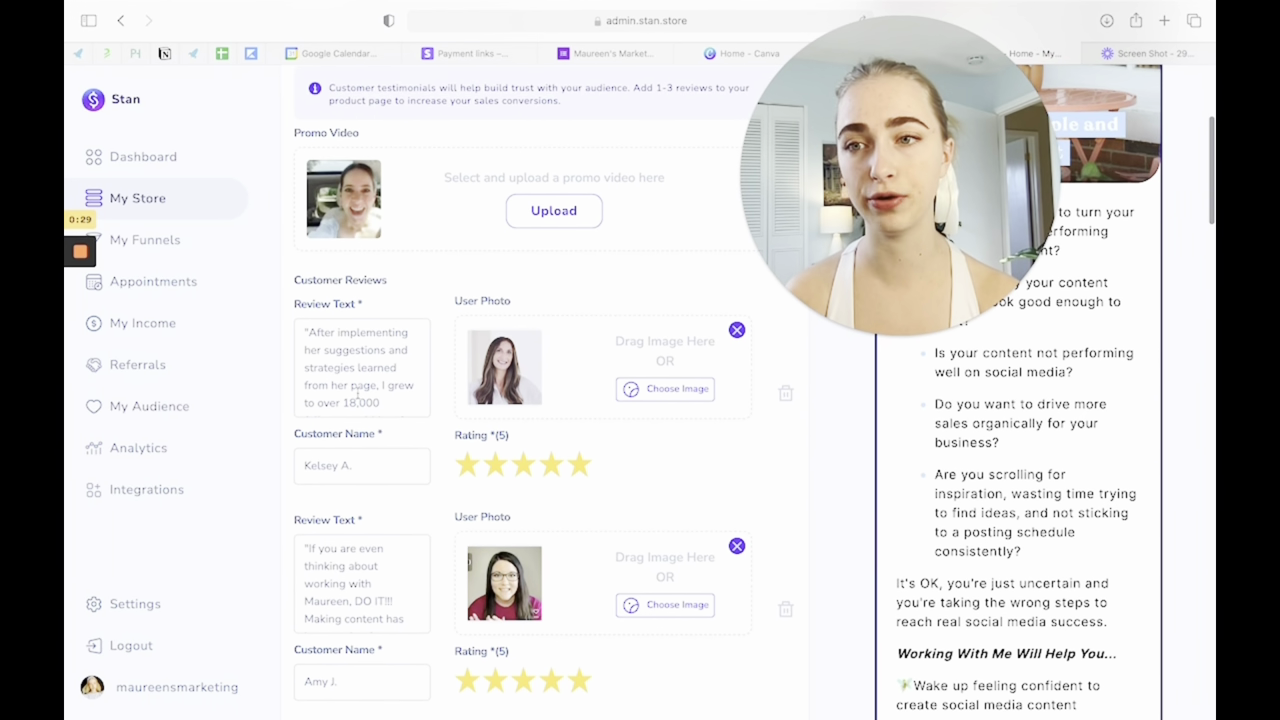
scroll(363, 480, "down", 3)
scroll(363, 450, "down", 3)
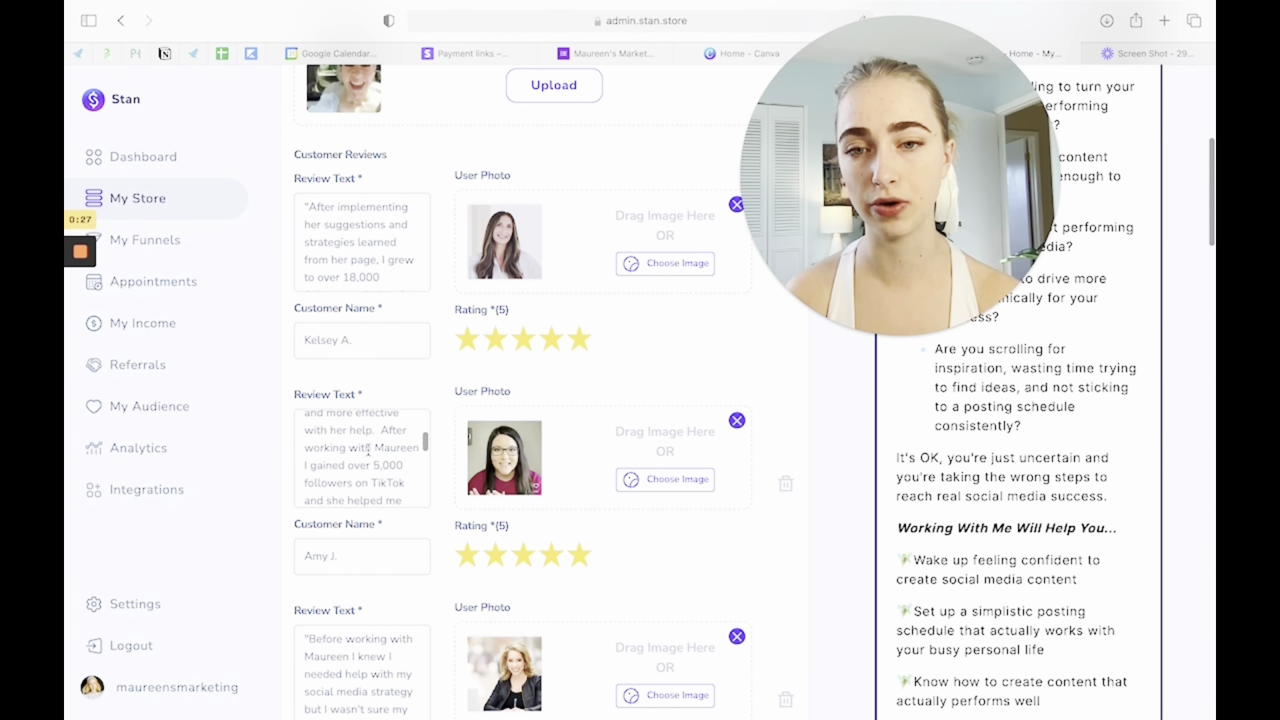
scroll(510, 443, "down", 3)
scroll(510, 443, "down", 10)
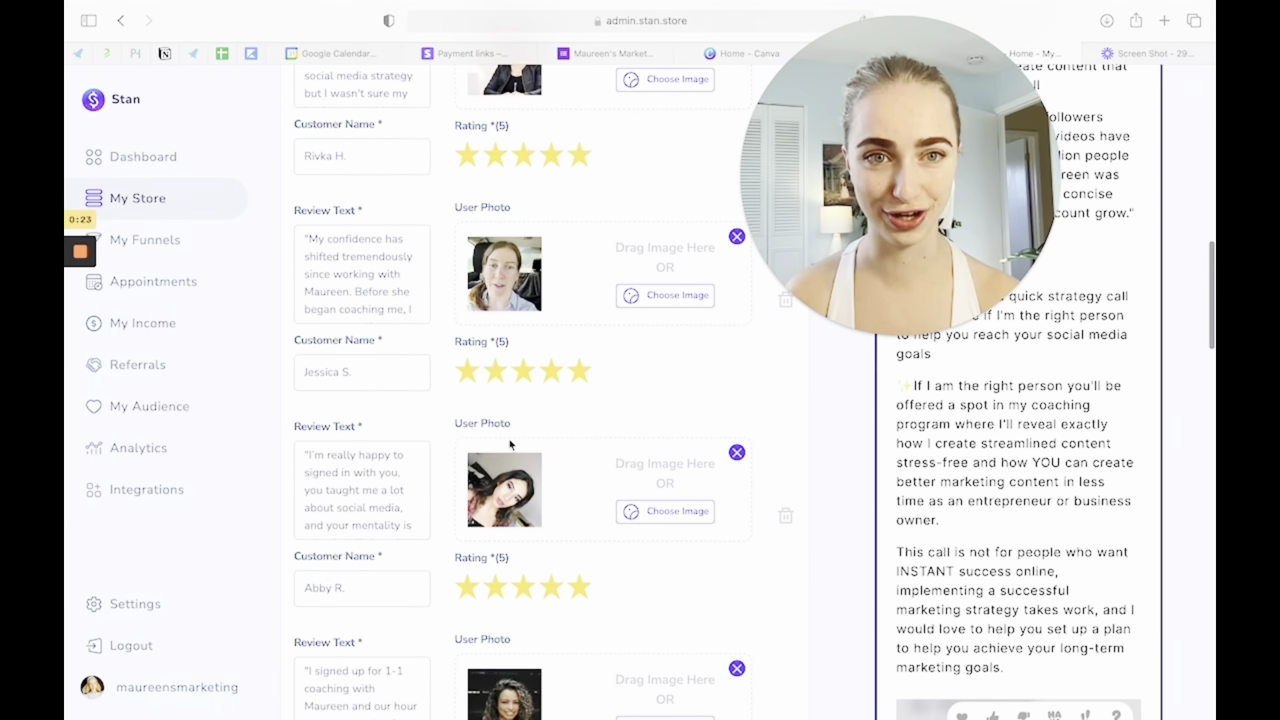
scroll(510, 443, "down", 1)
scroll(510, 443, "down", 8)
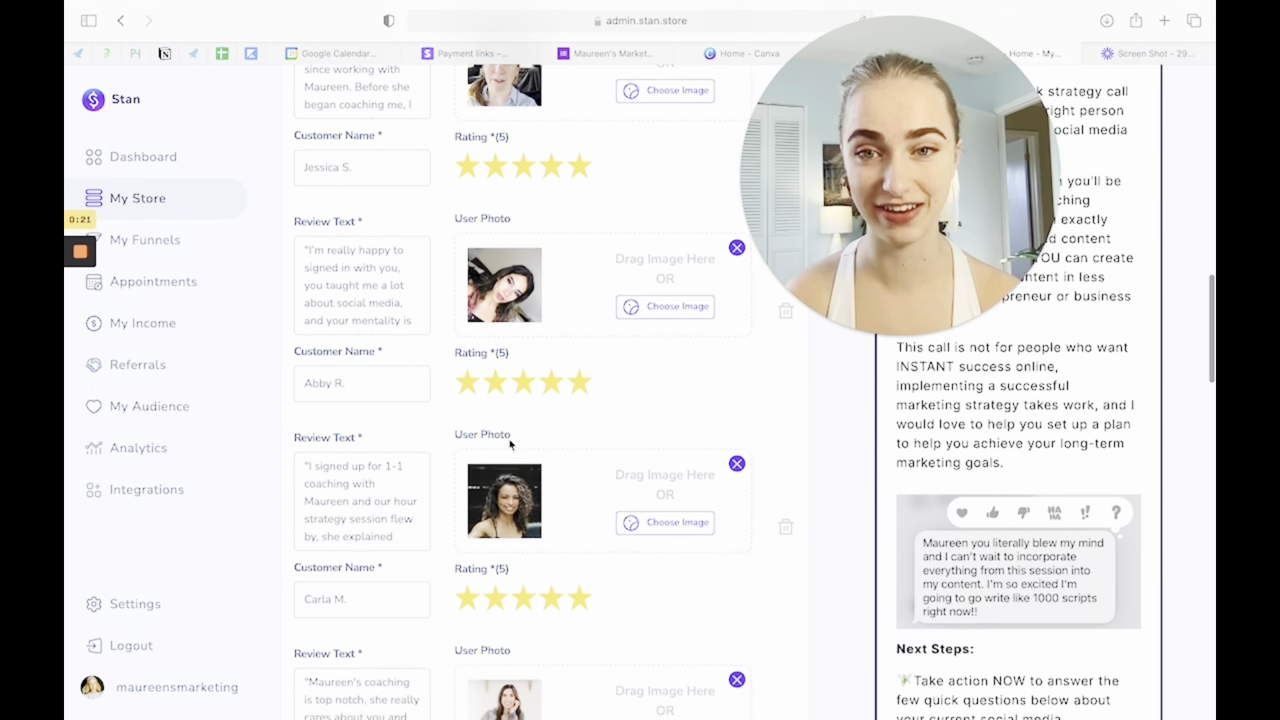
scroll(510, 443, "down", 5)
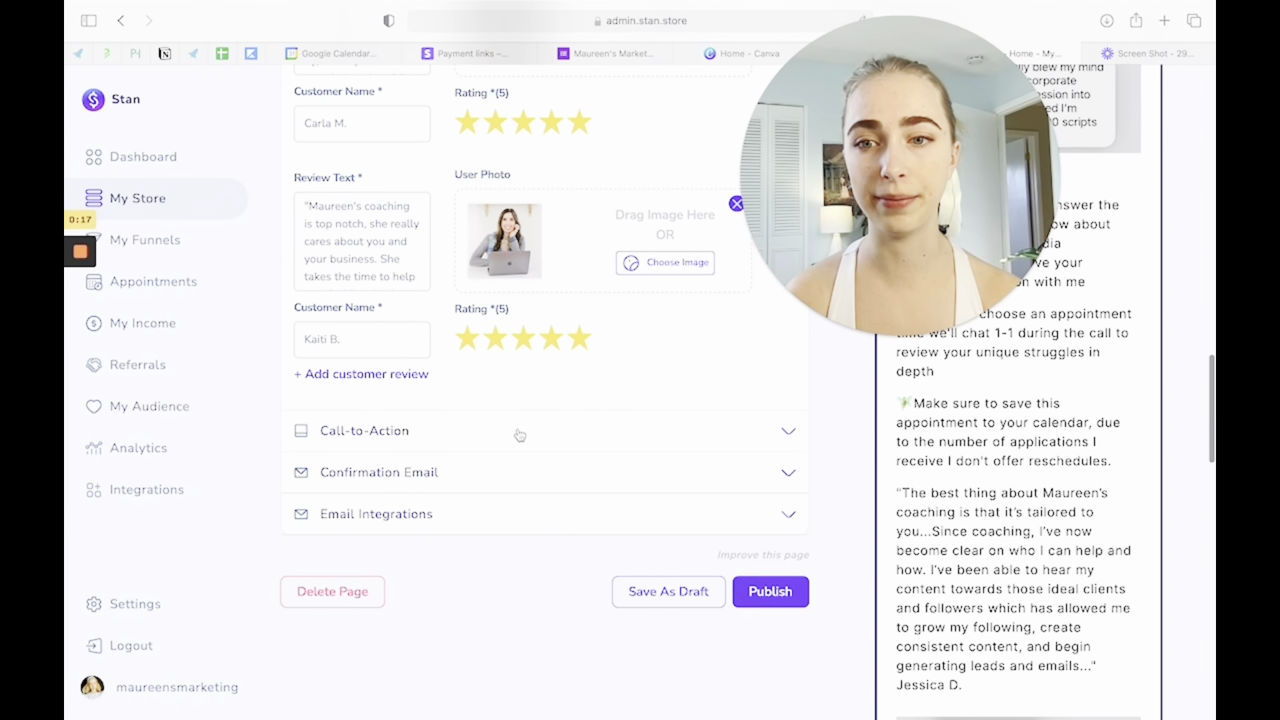
Expand the Confirmation Email settings and read the email's subject and body down to the signature
left_click(511, 473)
scroll(508, 472, "down", 4)
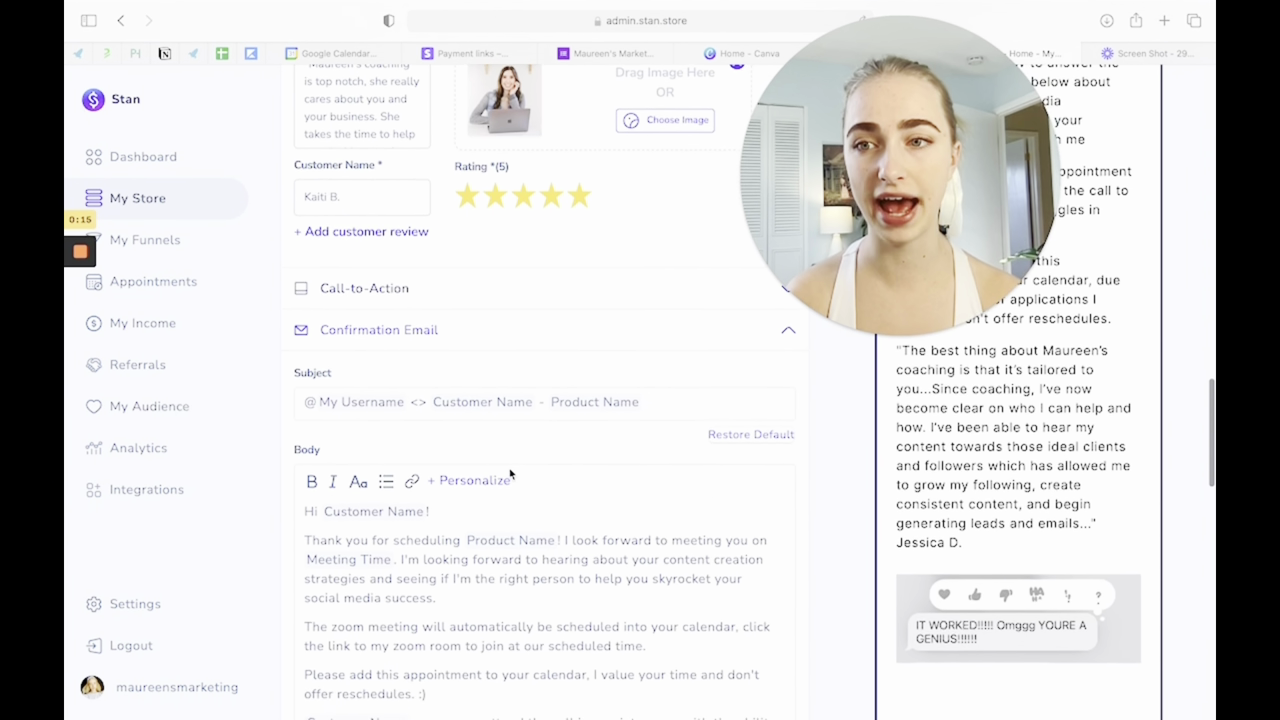
scroll(585, 531, "down", 4)
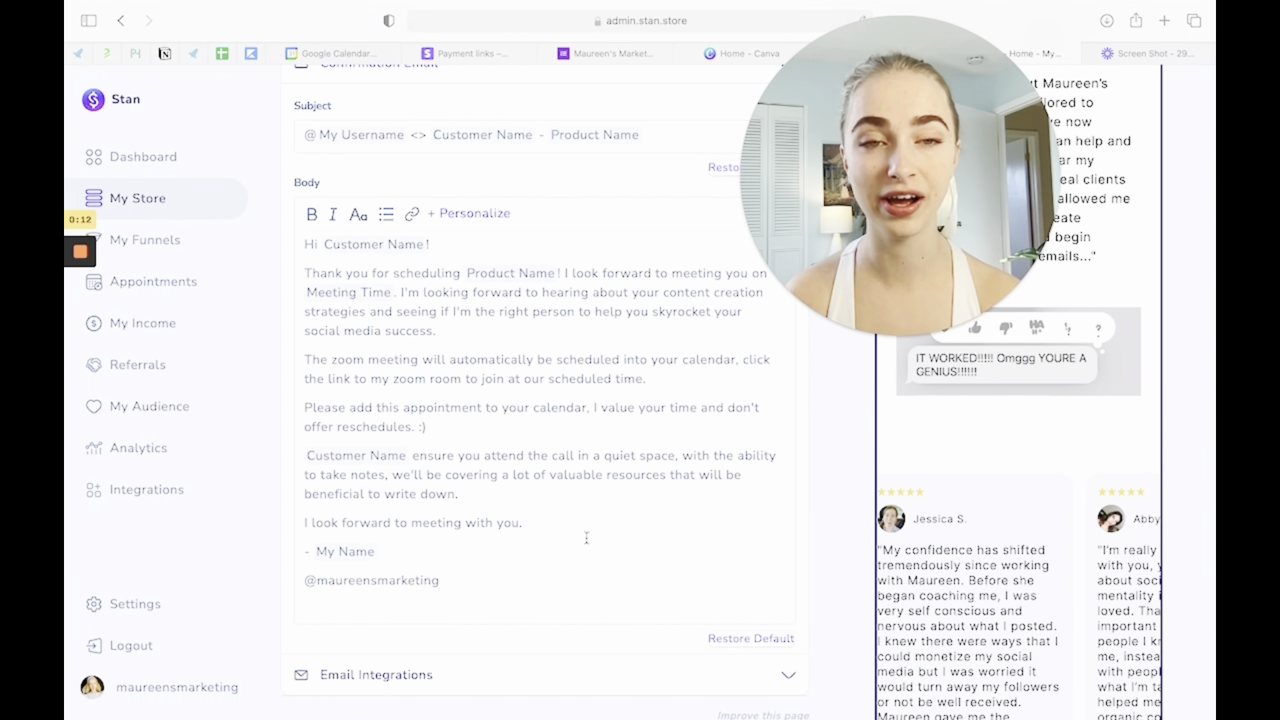
scroll(586, 538, "down", 2)
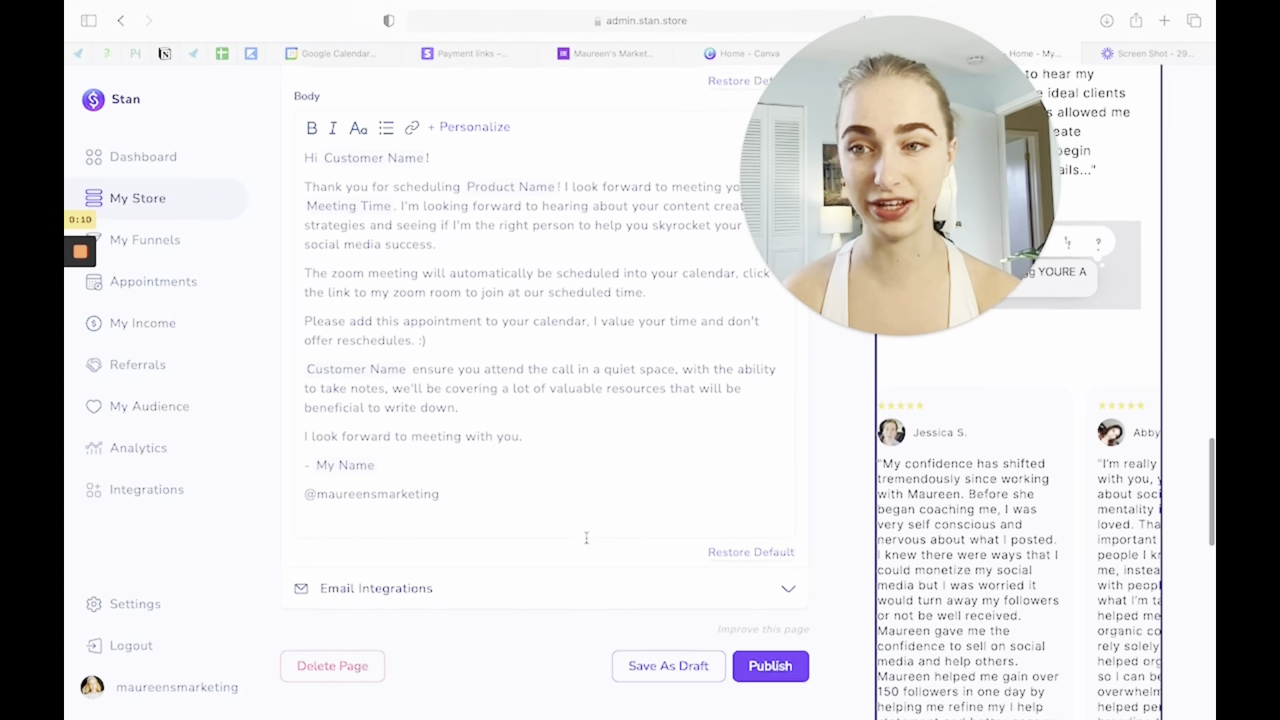
Return to the coaching session's thumbnail settings and publish the product
scroll(640, 378, "up", 20)
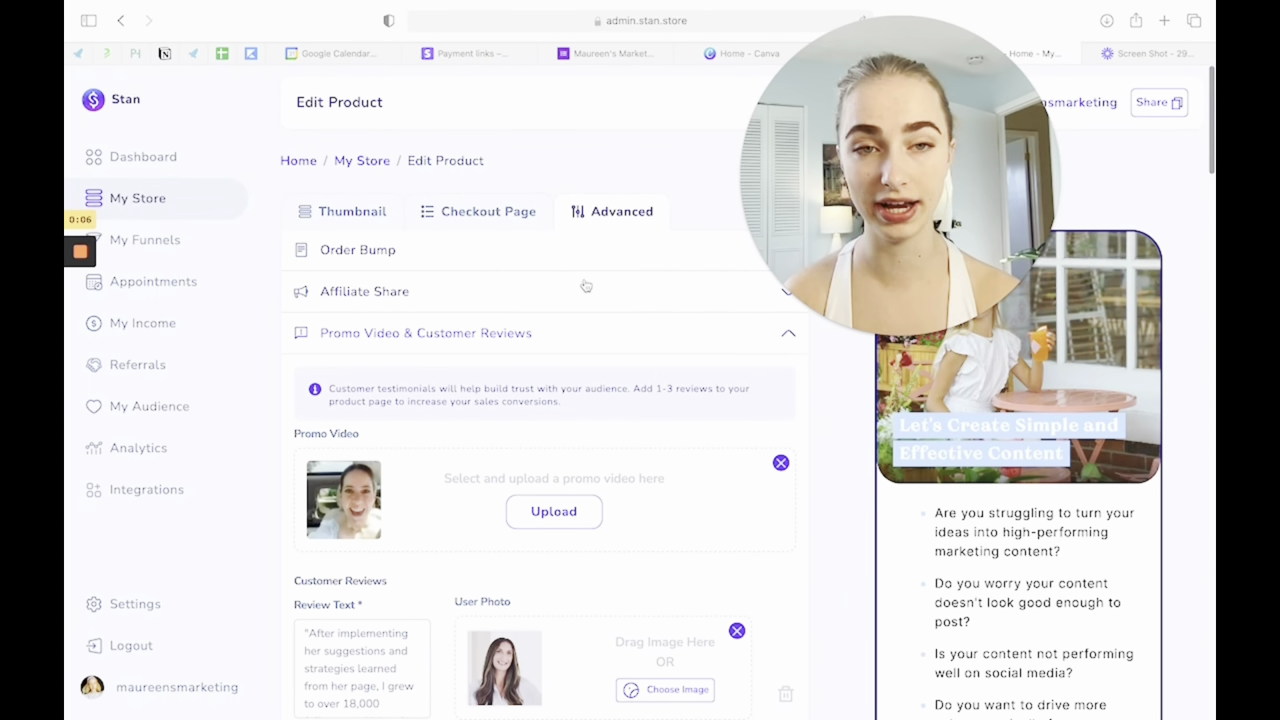
left_click(360, 211)
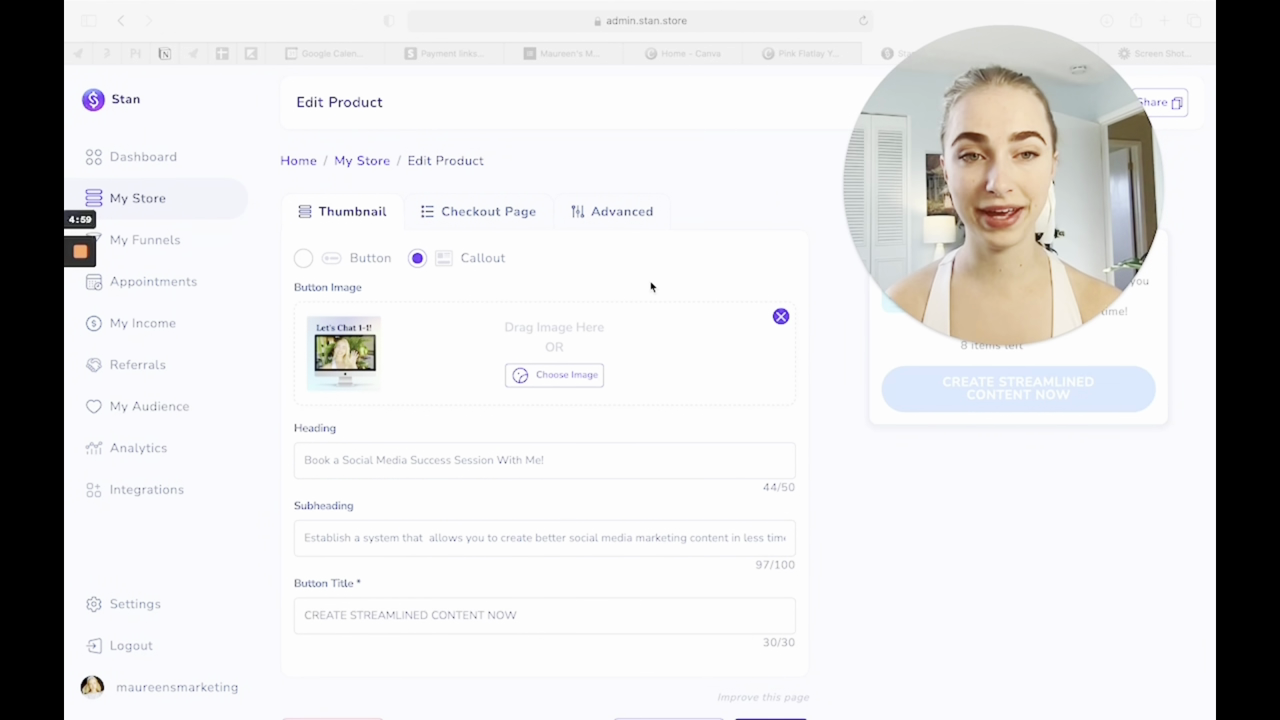
scroll(675, 372, "down", 1)
left_click(667, 369)
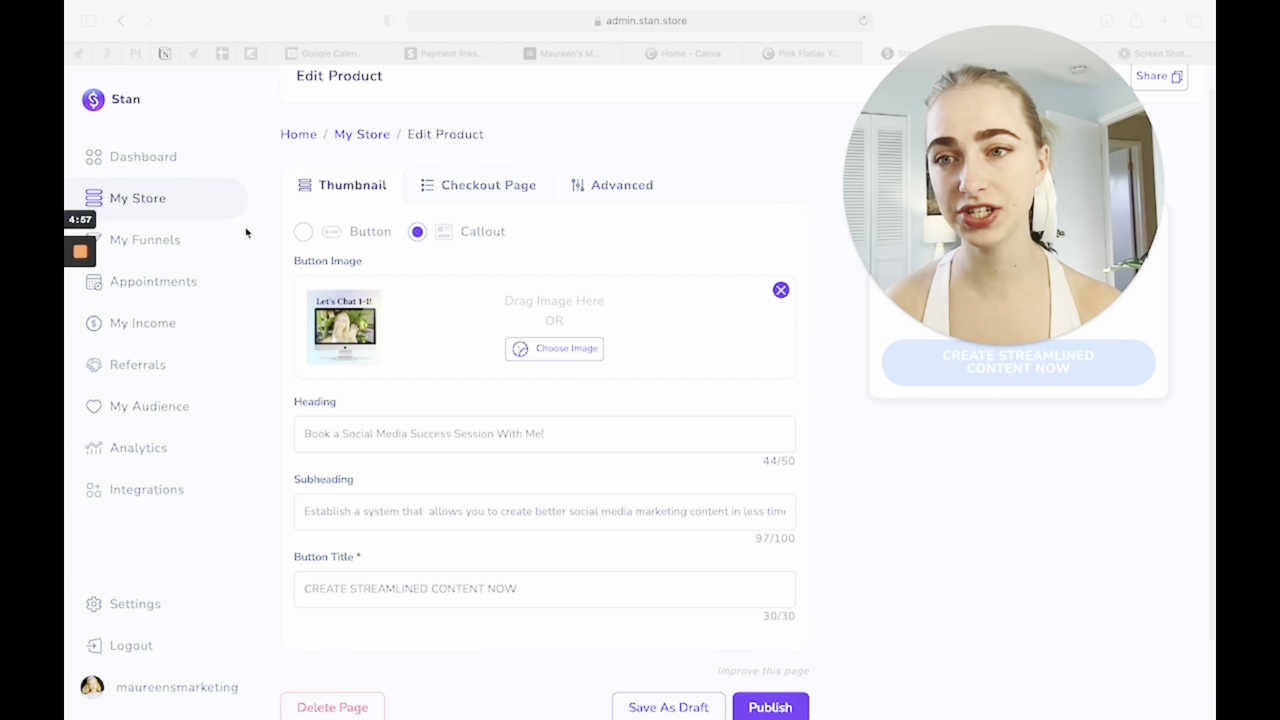
scroll(506, 257, "down", 2)
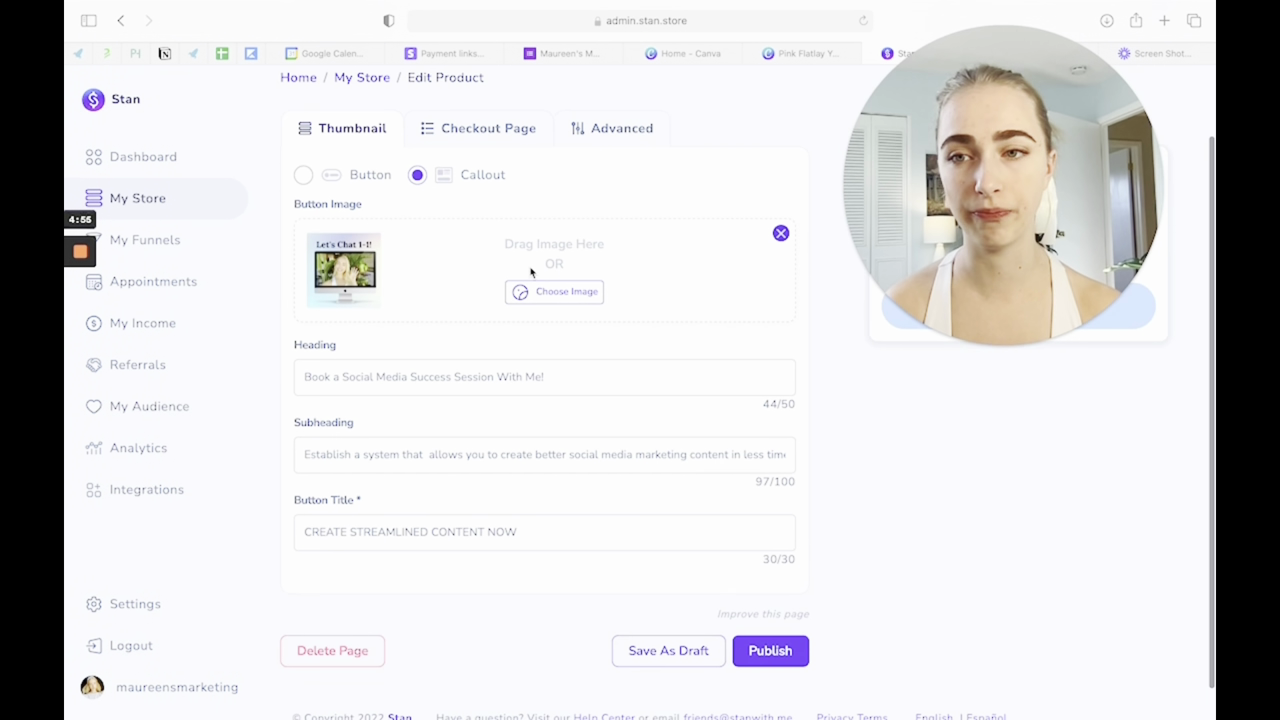
left_click(770, 651)
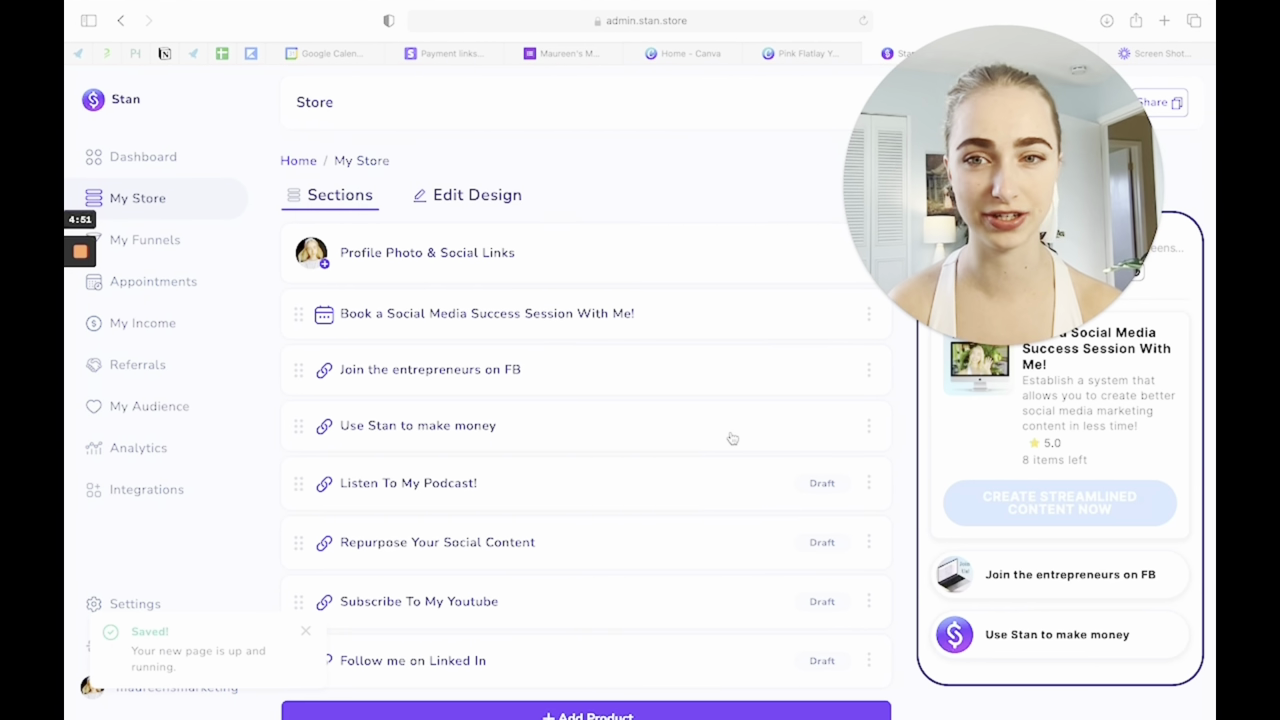
Check the coaching session in the store's site preview and decline the promotional graphic download
left_click_drag(1018, 300, 794, 266)
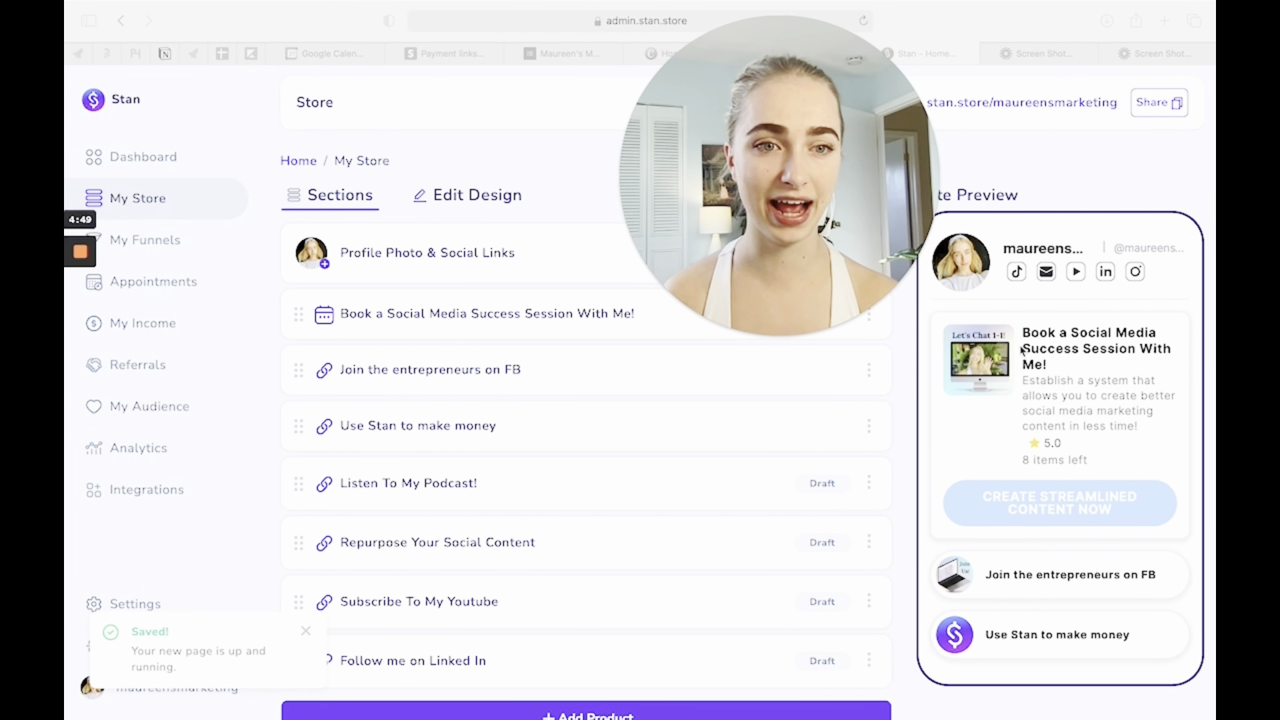
scroll(1080, 507, "down", 1)
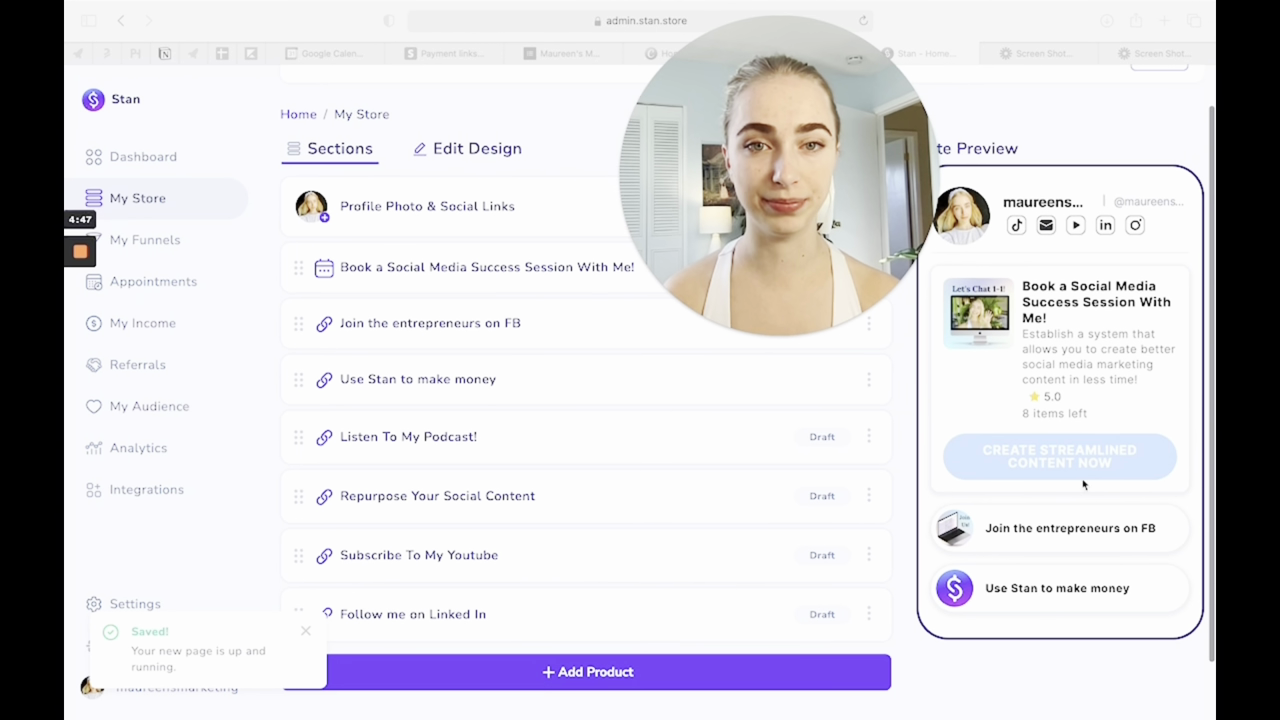
scroll(1108, 478, "down", 1)
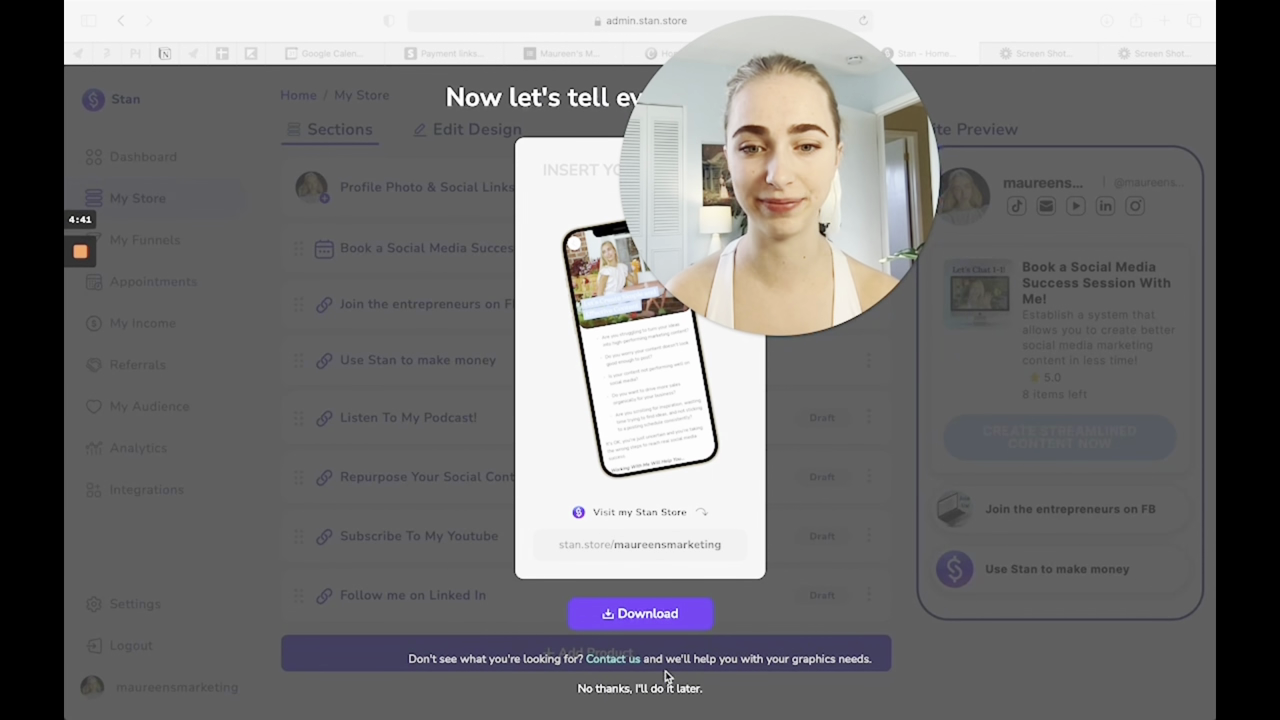
left_click_drag(770, 335, 1035, 338)
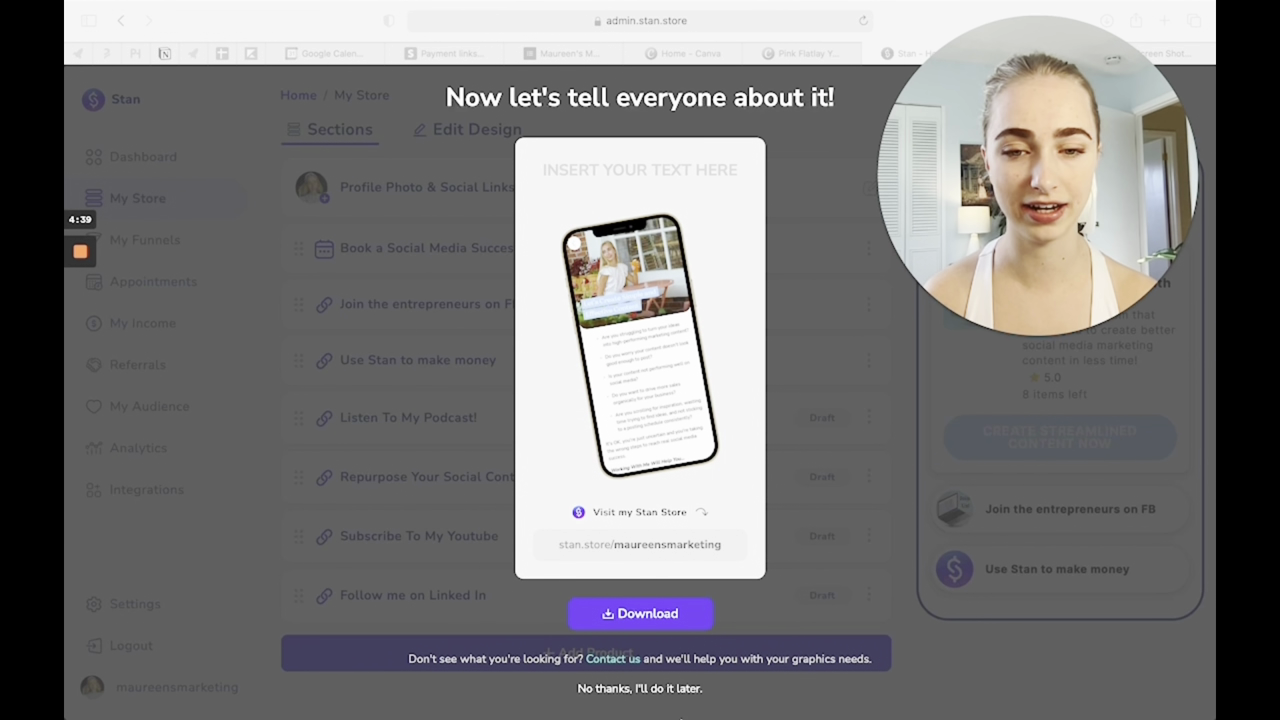
left_click(603, 689)
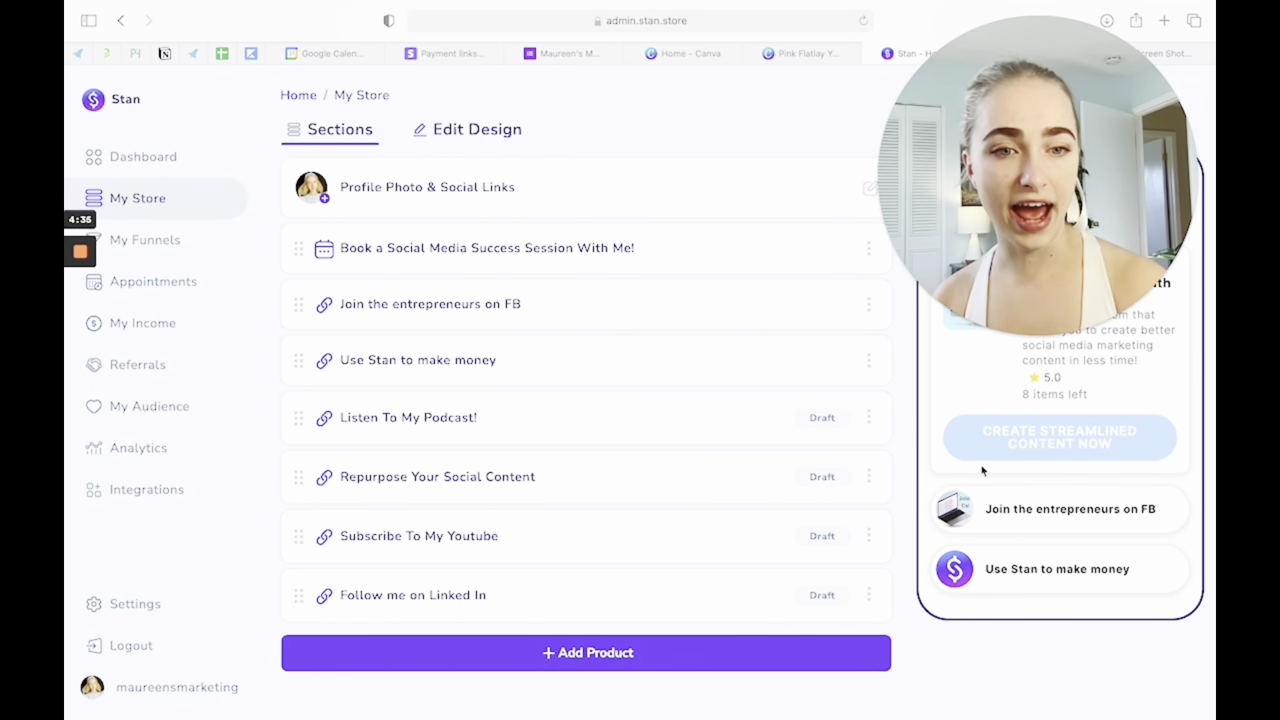
Open the "Join the entrepreneurs on FB" link product and review its button style, image, title and URL
left_click(549, 313)
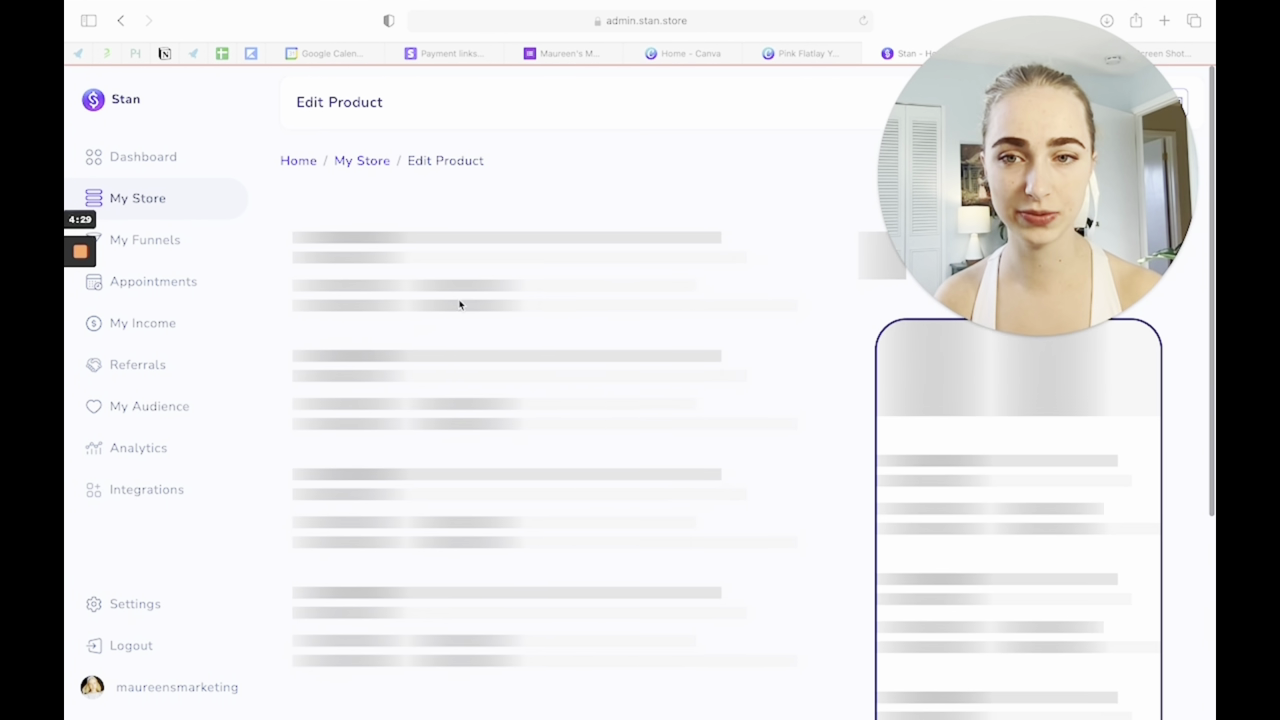
scroll(520, 376, "down", 1)
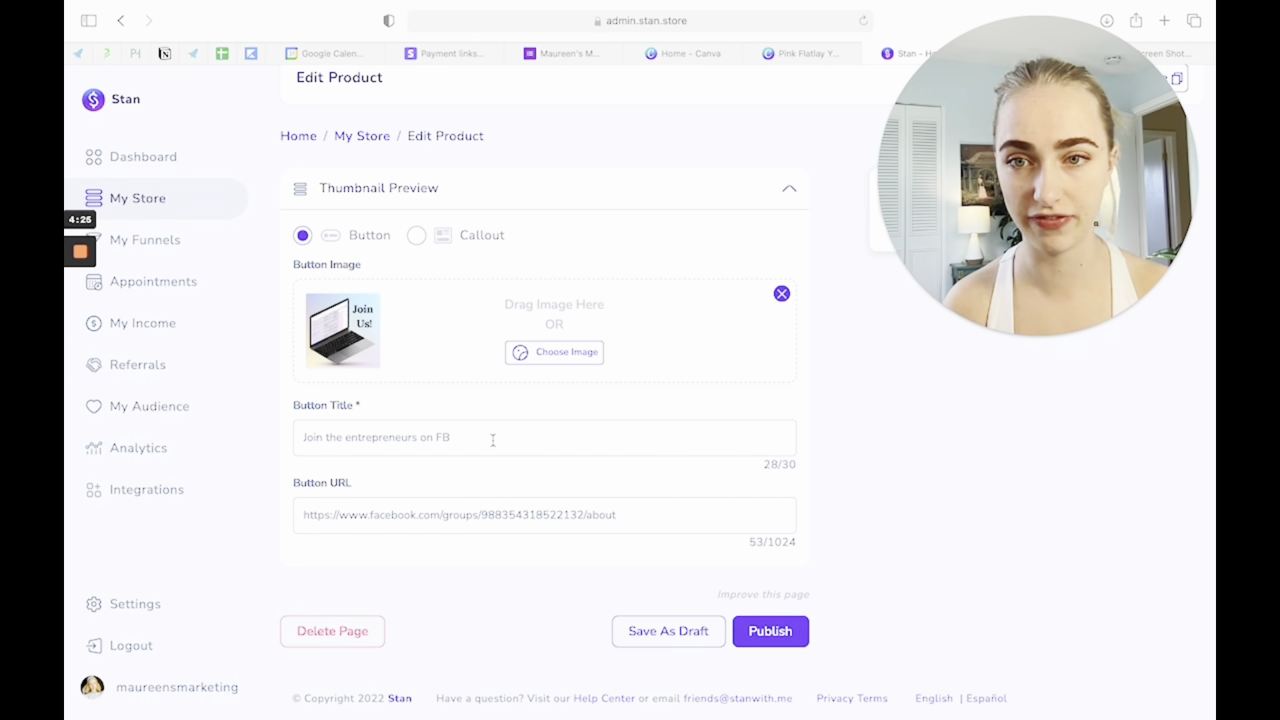
left_click_drag(492, 440, 296, 437)
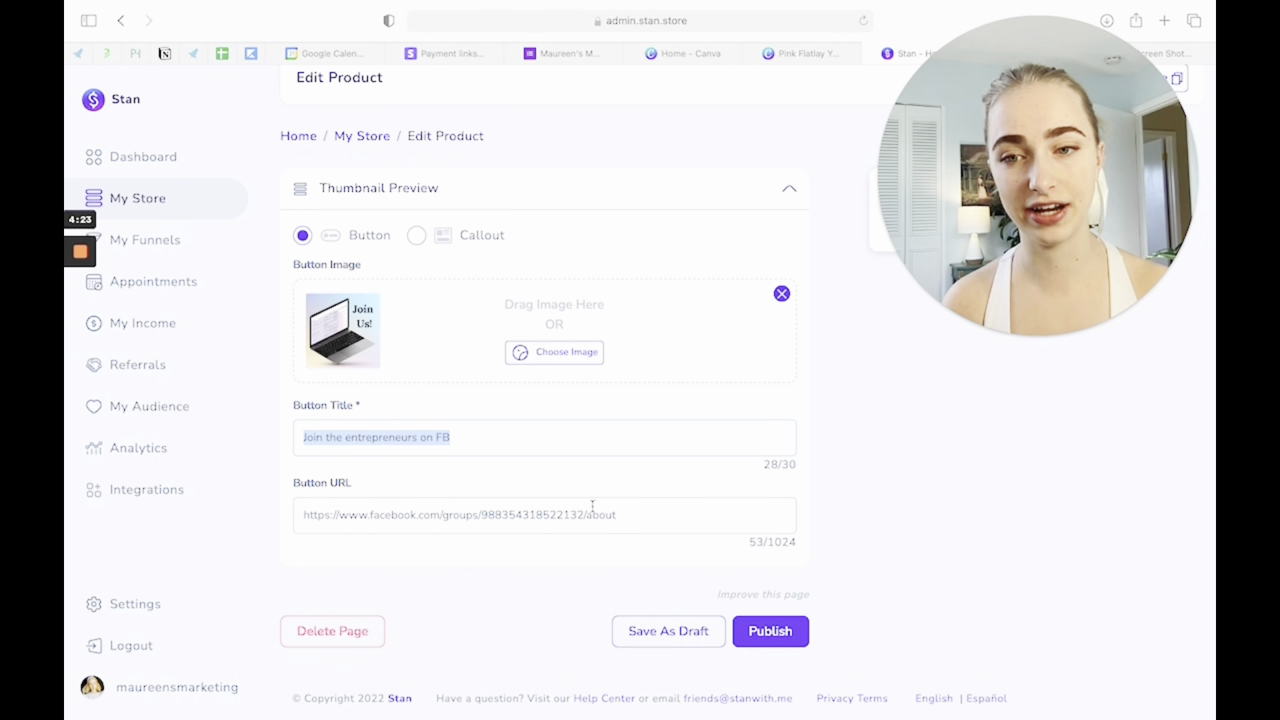
left_click_drag(630, 514, 294, 513)
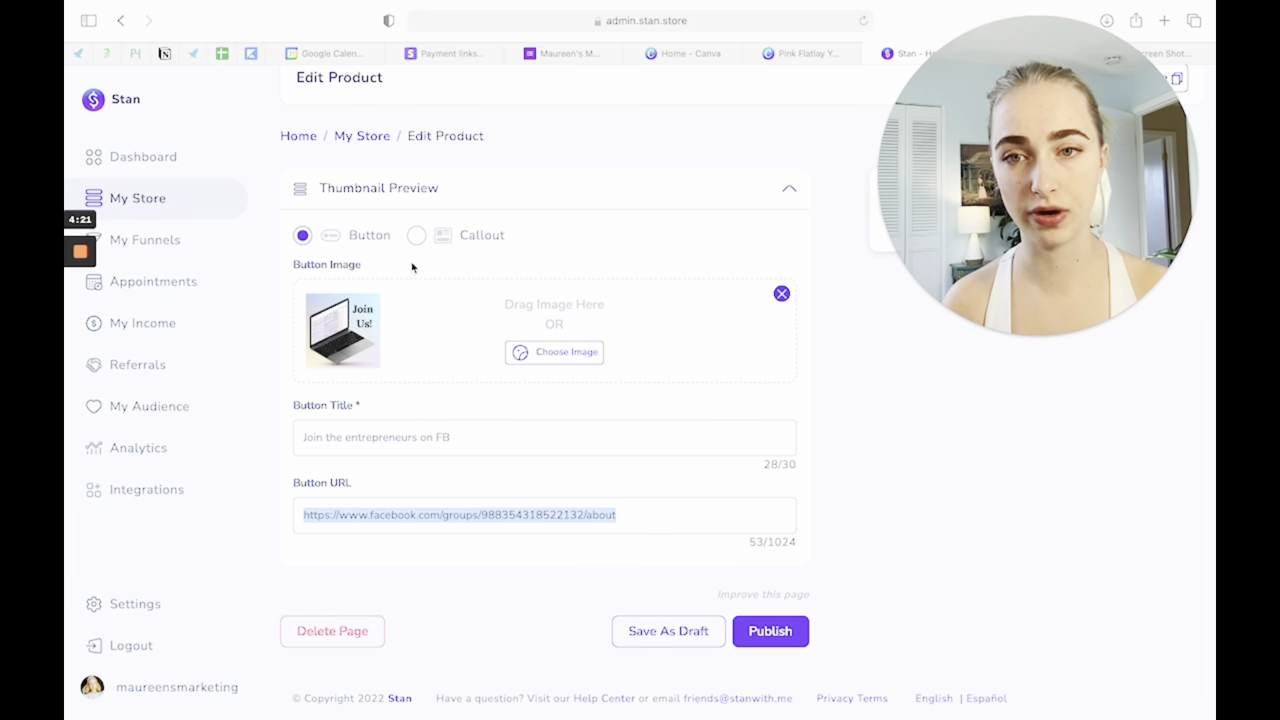
mouse_move(987, 136)
left_mouse_down()
mouse_move(740, 136)
mouse_move(985, 136)
left_mouse_up()
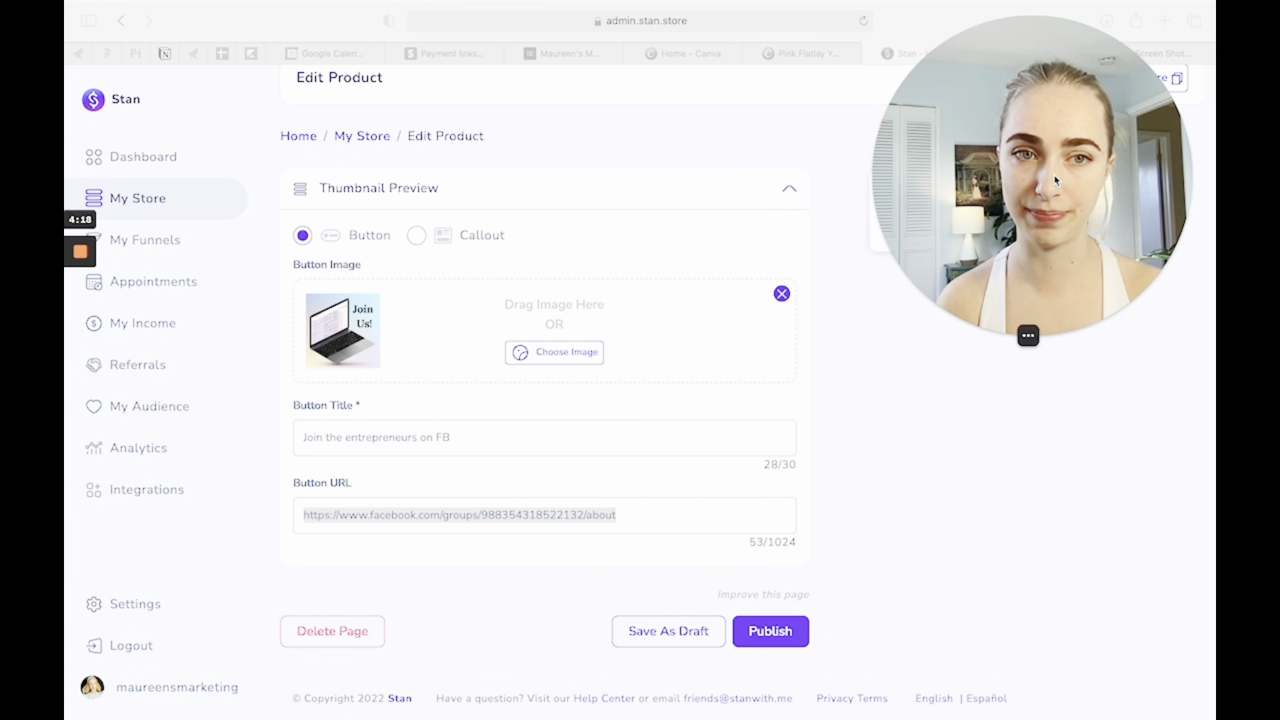
Publish the "Join the entrepreneurs on FB" link product
left_click(777, 631)
left_click(777, 631)
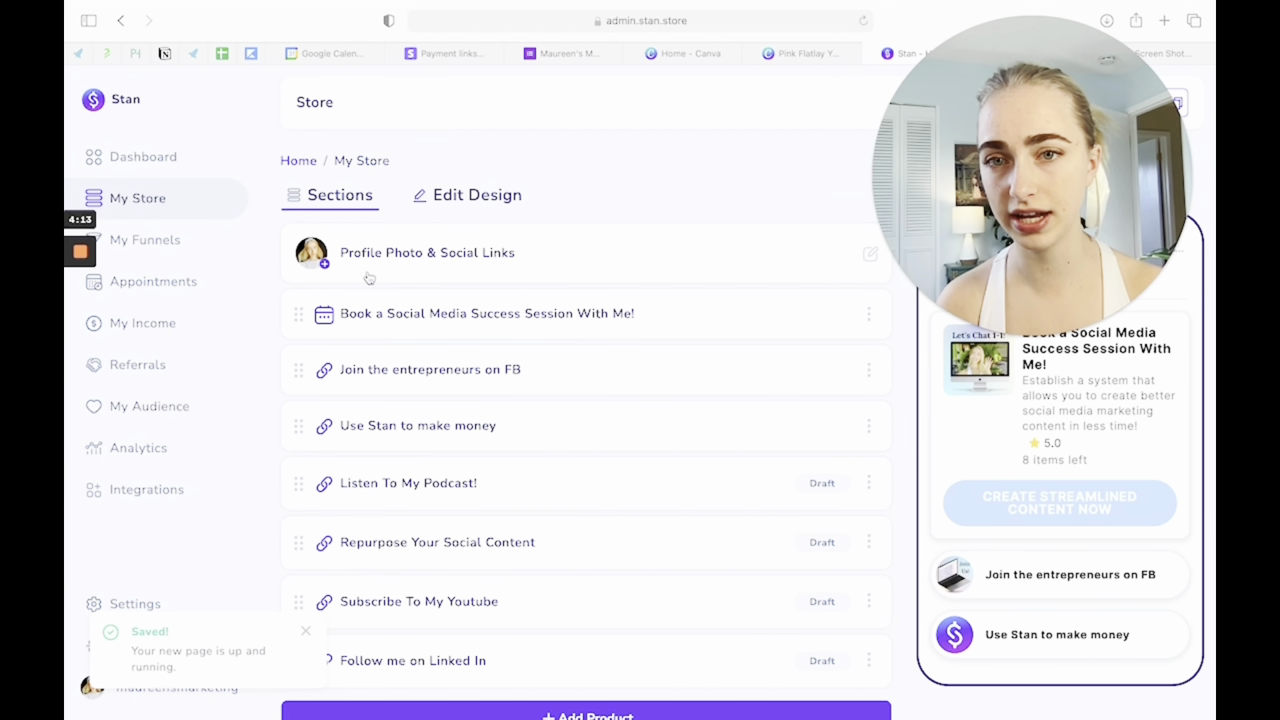
Start adding a product to the store and review the available product types, from lead magnets to the Stan affiliate link
scroll(506, 589, "down", 2)
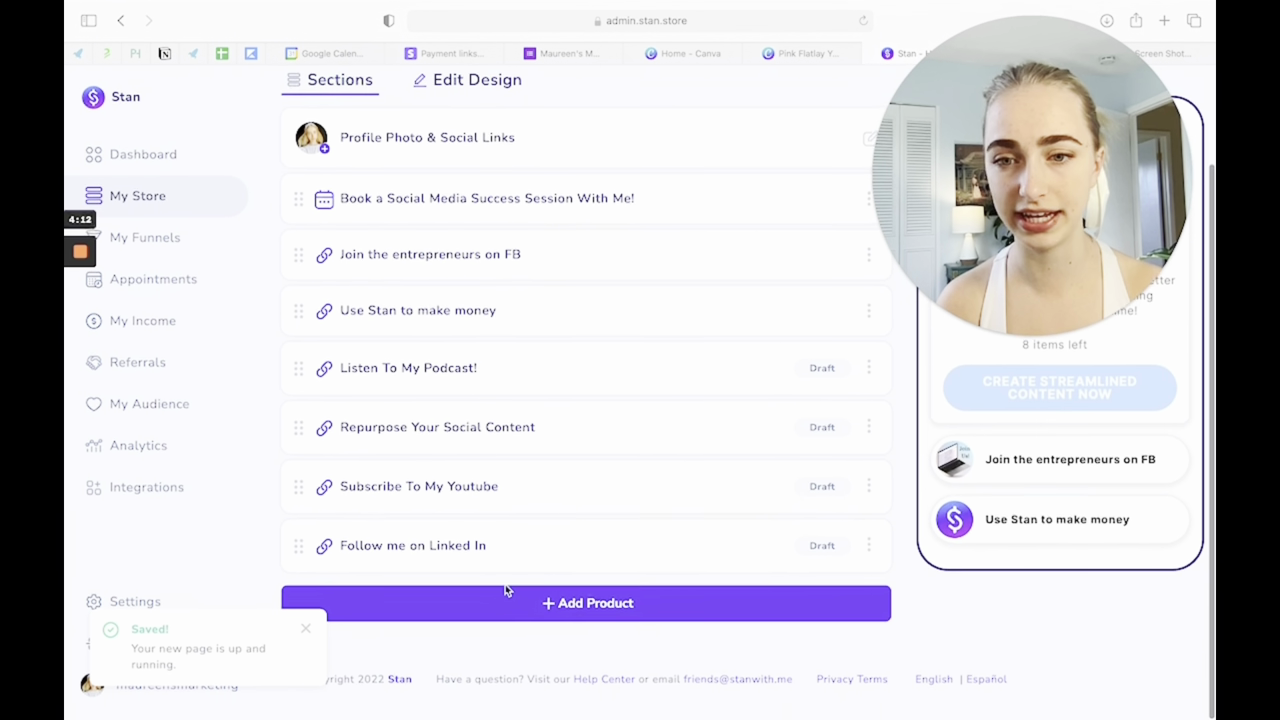
left_click(585, 609)
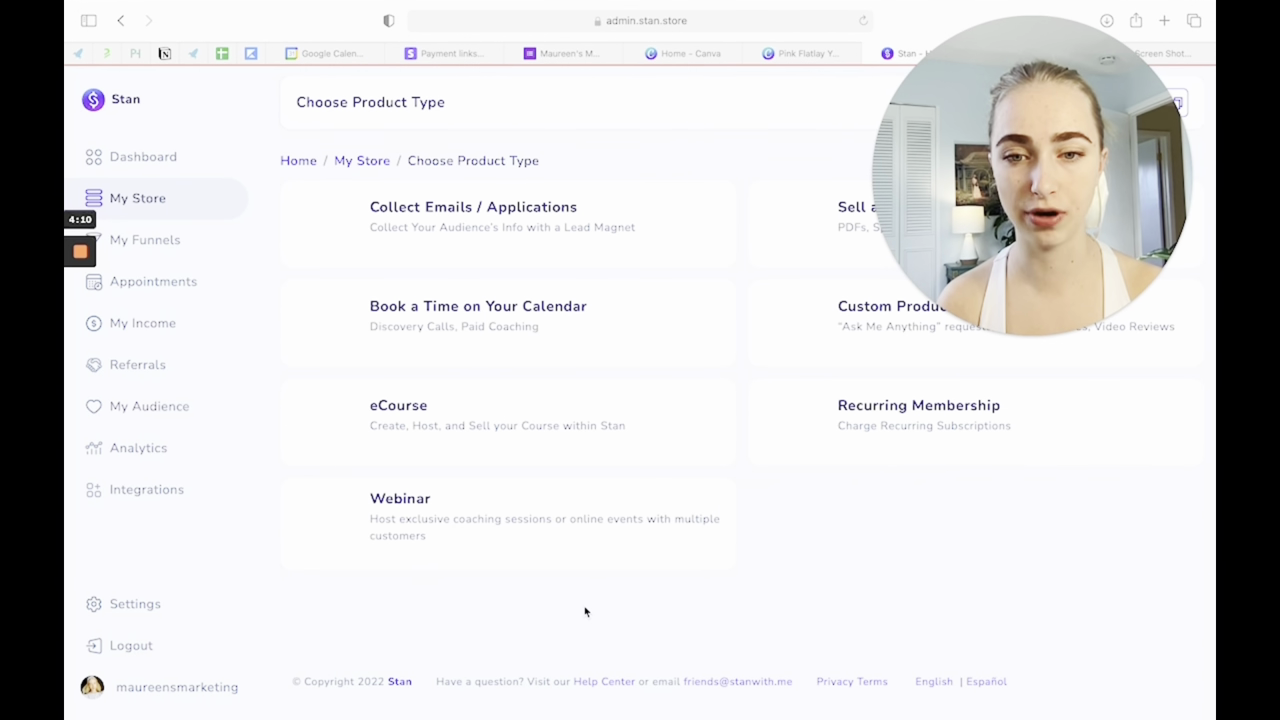
left_click_drag(953, 47, 164, 47)
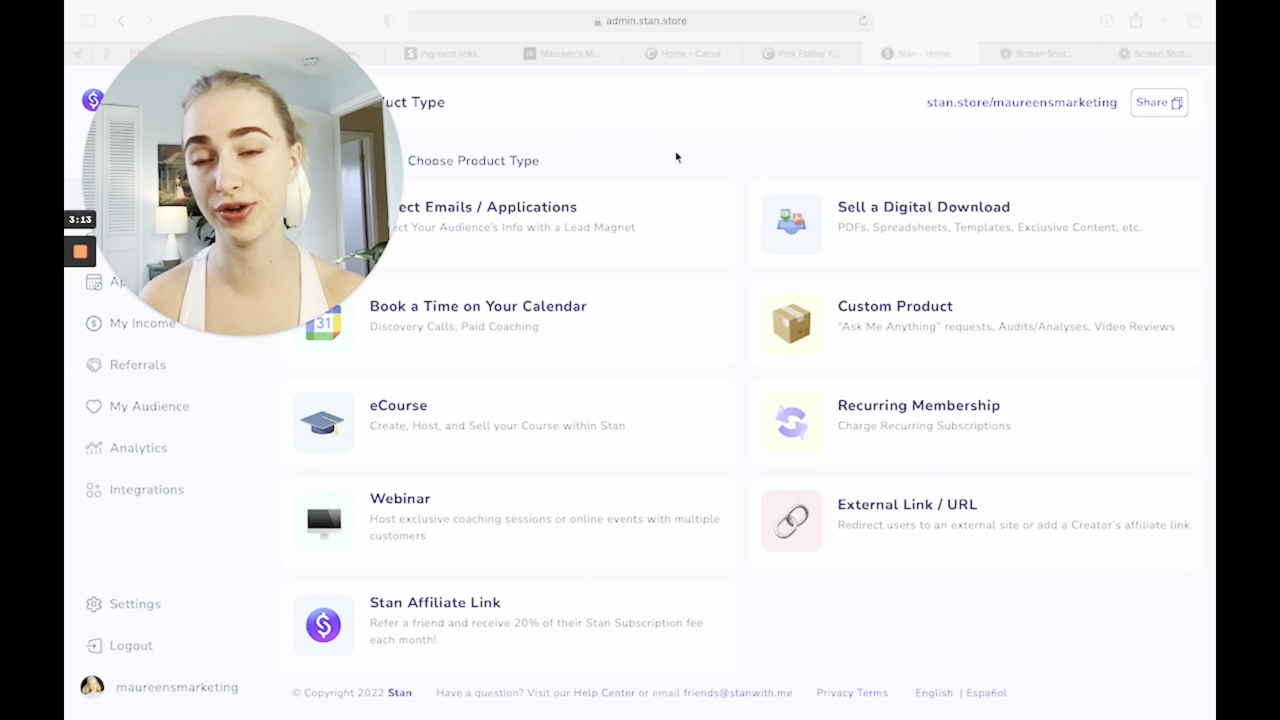
left_click_drag(253, 153, 1090, 110)
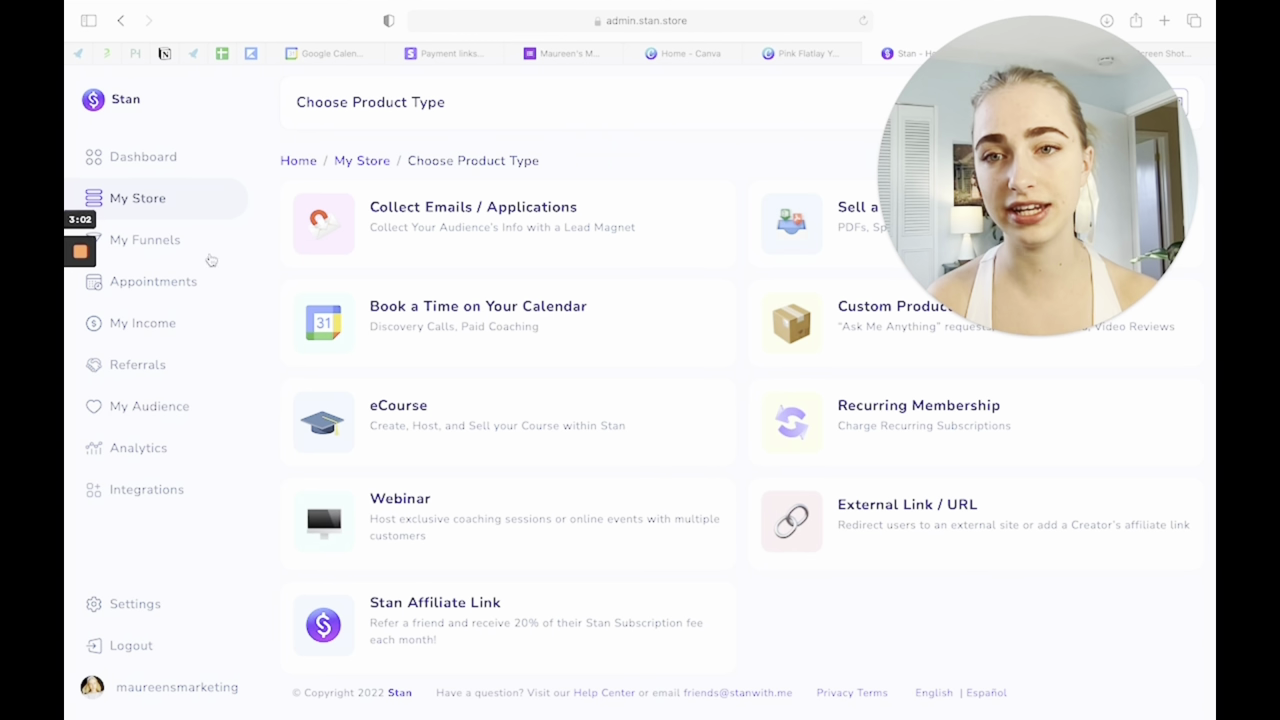
scroll(330, 285, "down", 1)
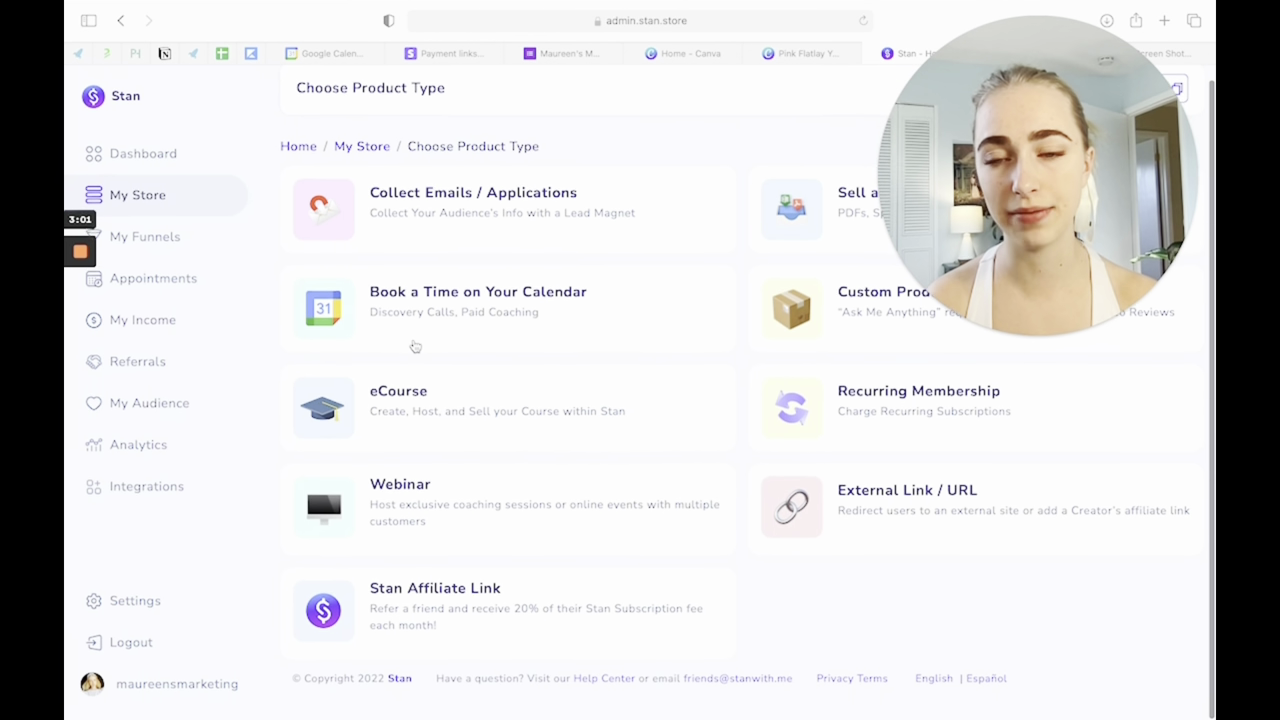
Review the booked appointments, then the income page's total revenue, account balance and latest orders
left_click(165, 290)
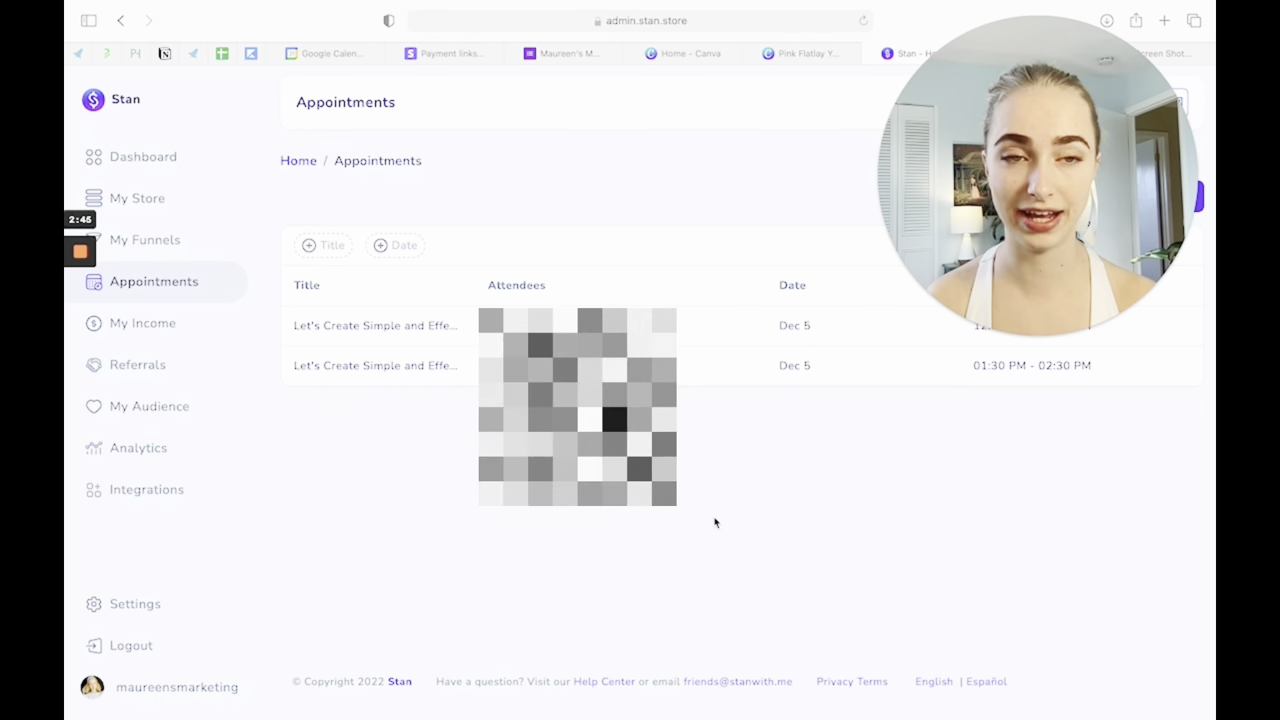
left_click(146, 323)
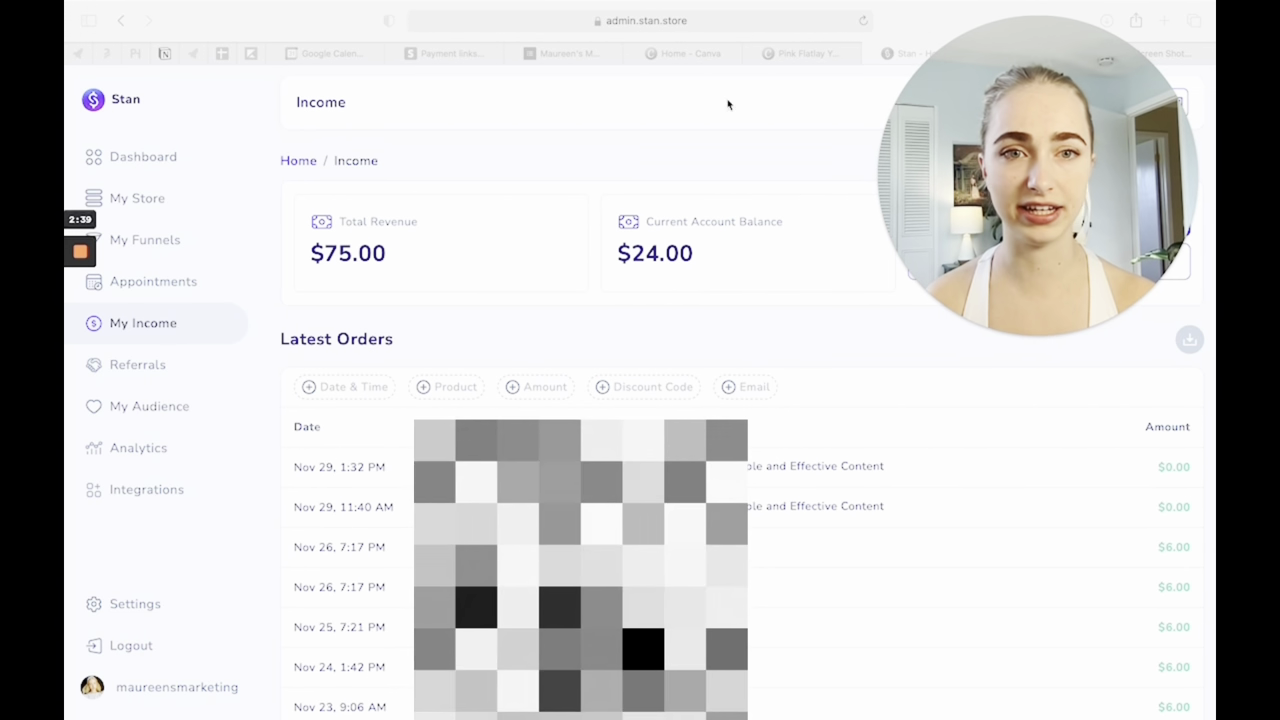
scroll(669, 200, "down", 1)
scroll(670, 205, "up", 1)
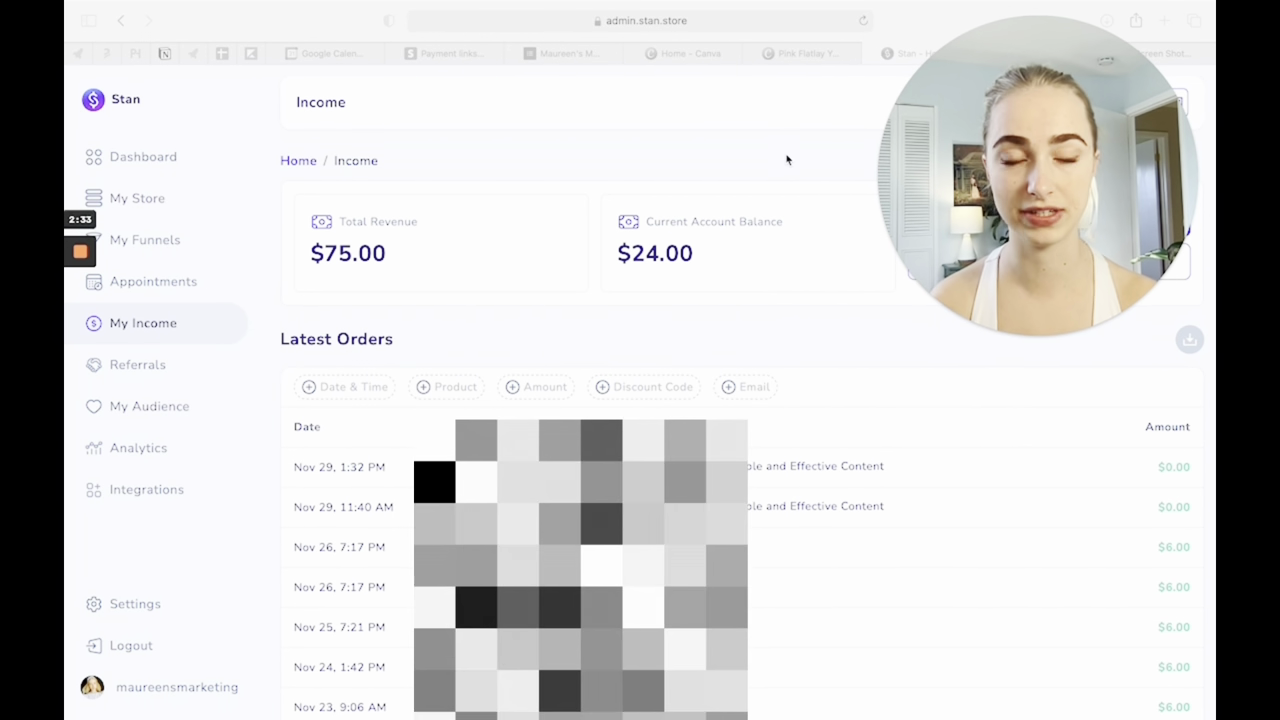
Review the referral statistics and the audience list of customers with their purchases and spending
left_click(147, 368)
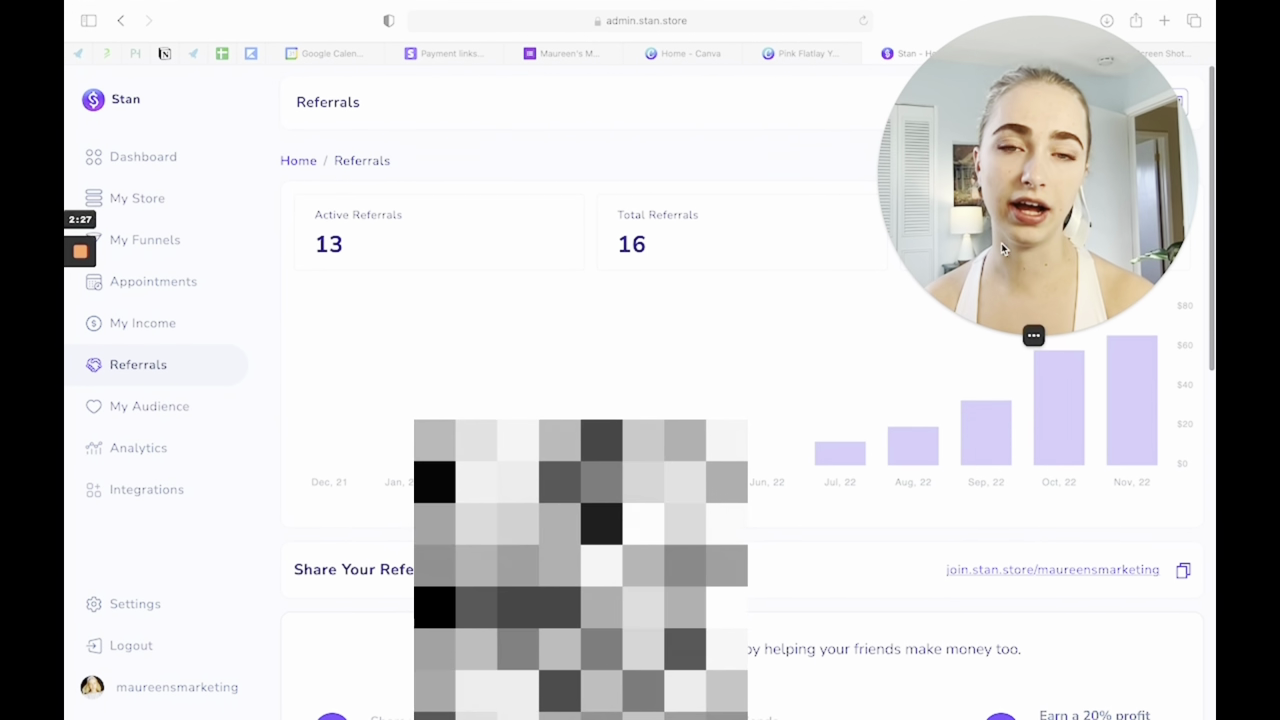
mouse_move(1003, 250)
left_mouse_down()
mouse_move(876, 255)
mouse_move(1003, 250)
left_mouse_up()
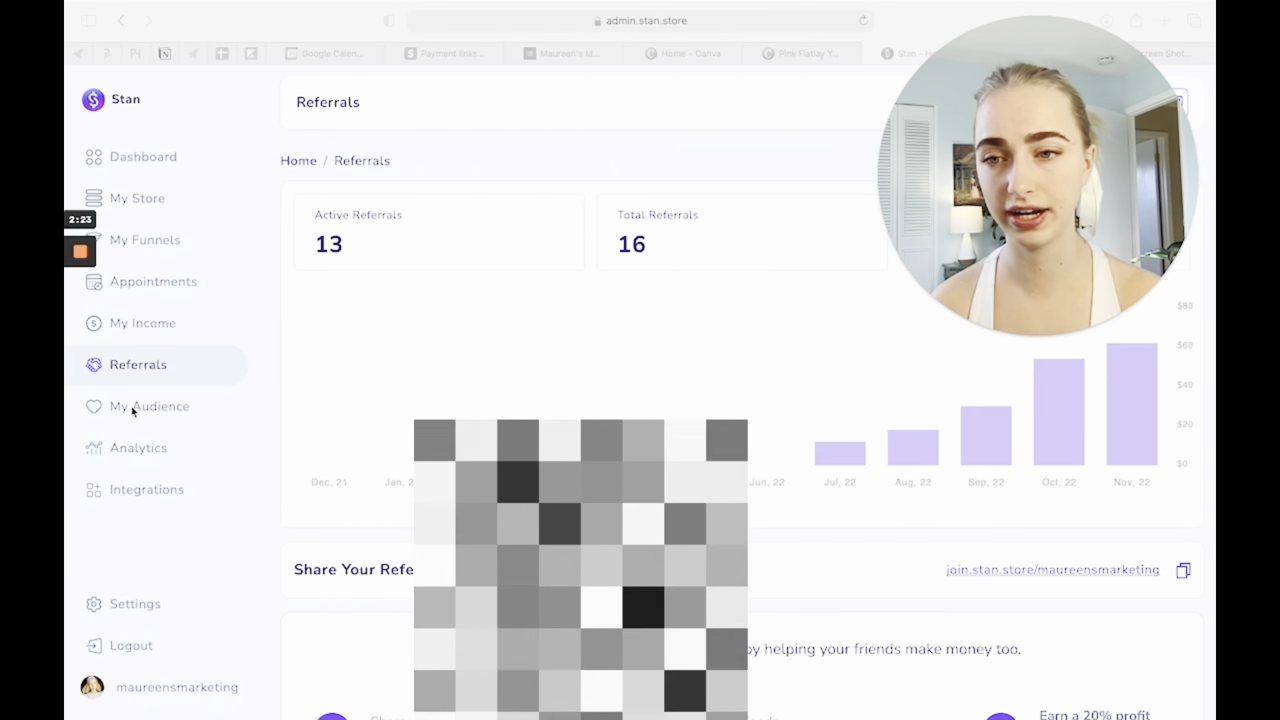
left_click(132, 408)
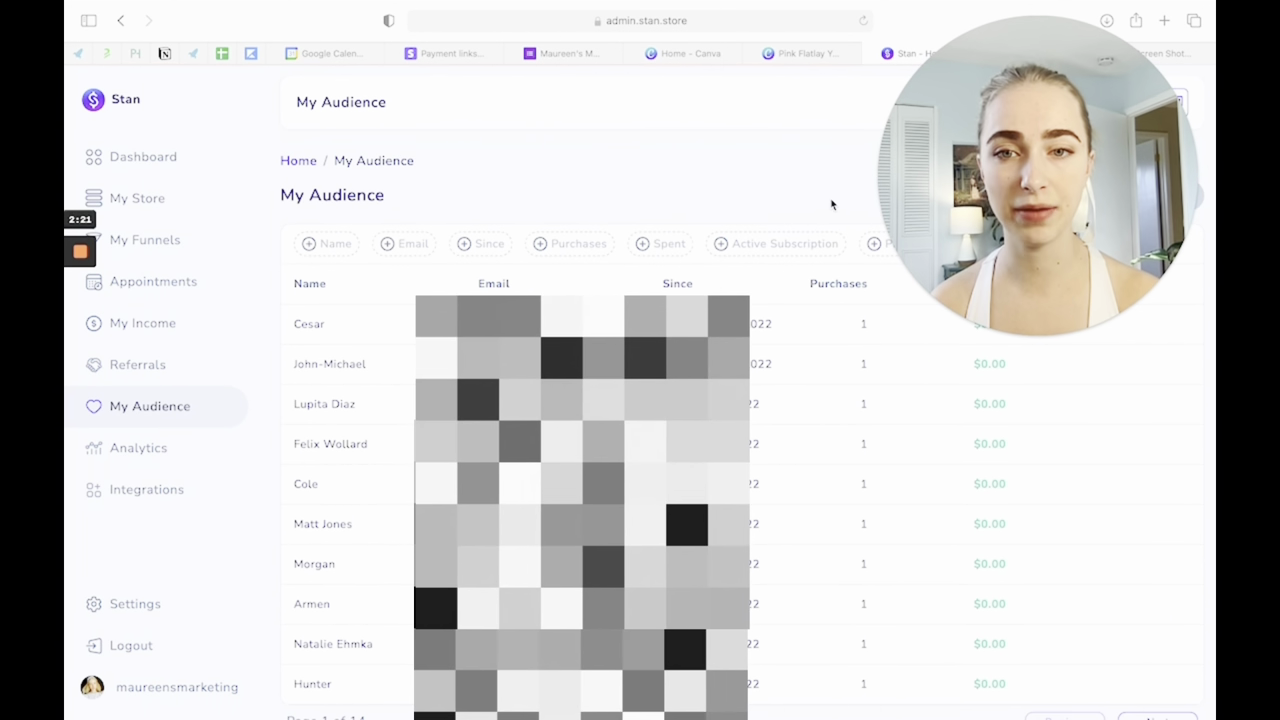
scroll(700, 240, "down", 2)
scroll(645, 252, "up", 2)
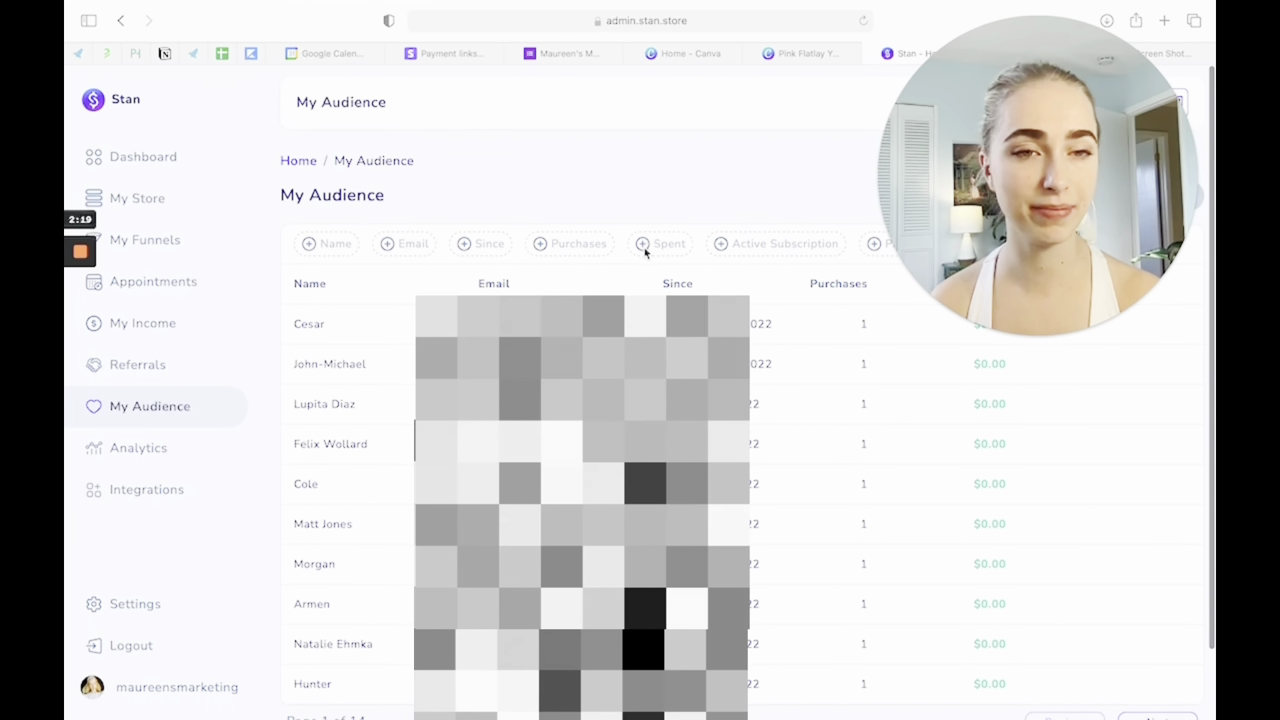
left_click(1060, 167)
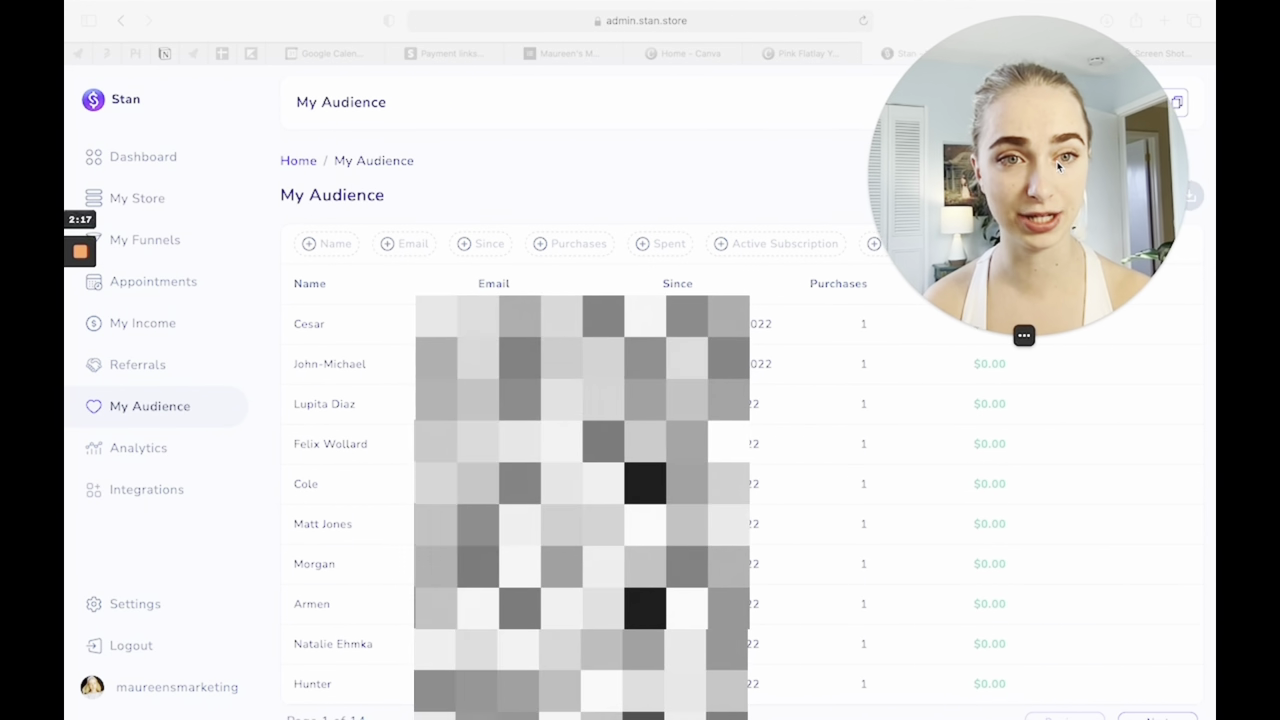
Open the store analytics and set the reporting period to Last 6 Months
left_click(158, 451)
left_click(139, 449)
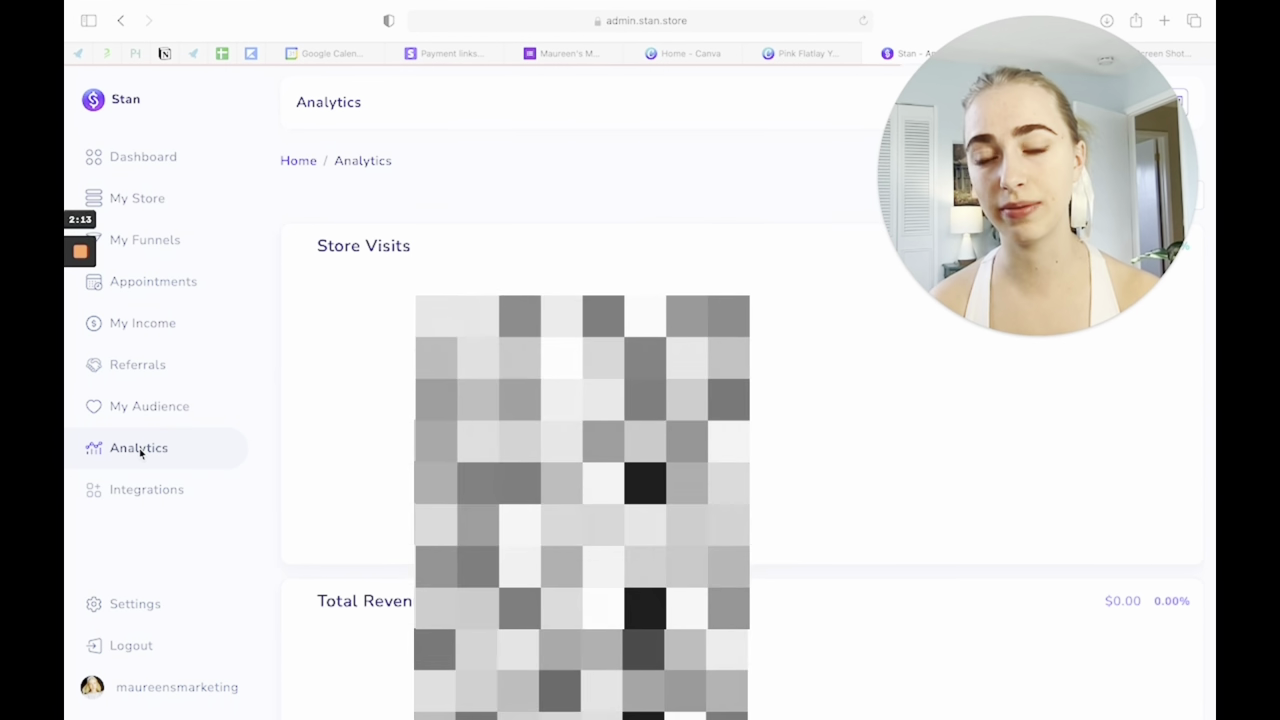
left_click_drag(1101, 112, 760, 63)
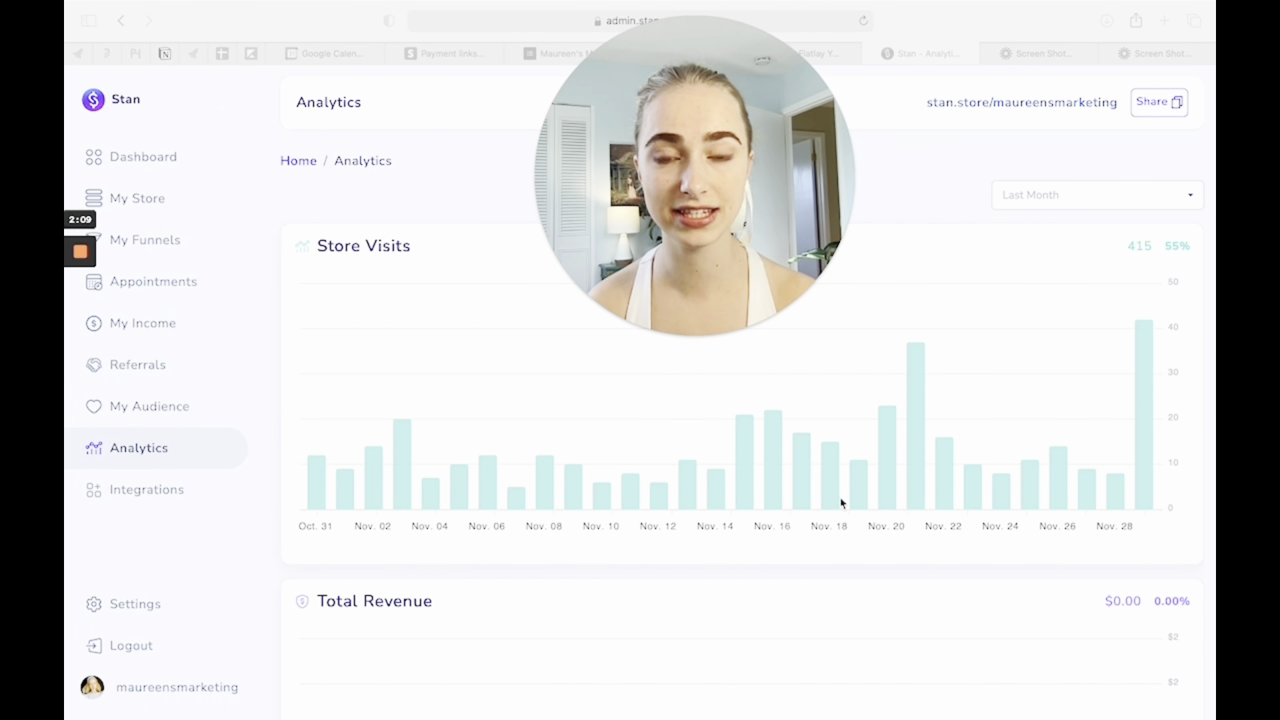
left_click(1077, 280)
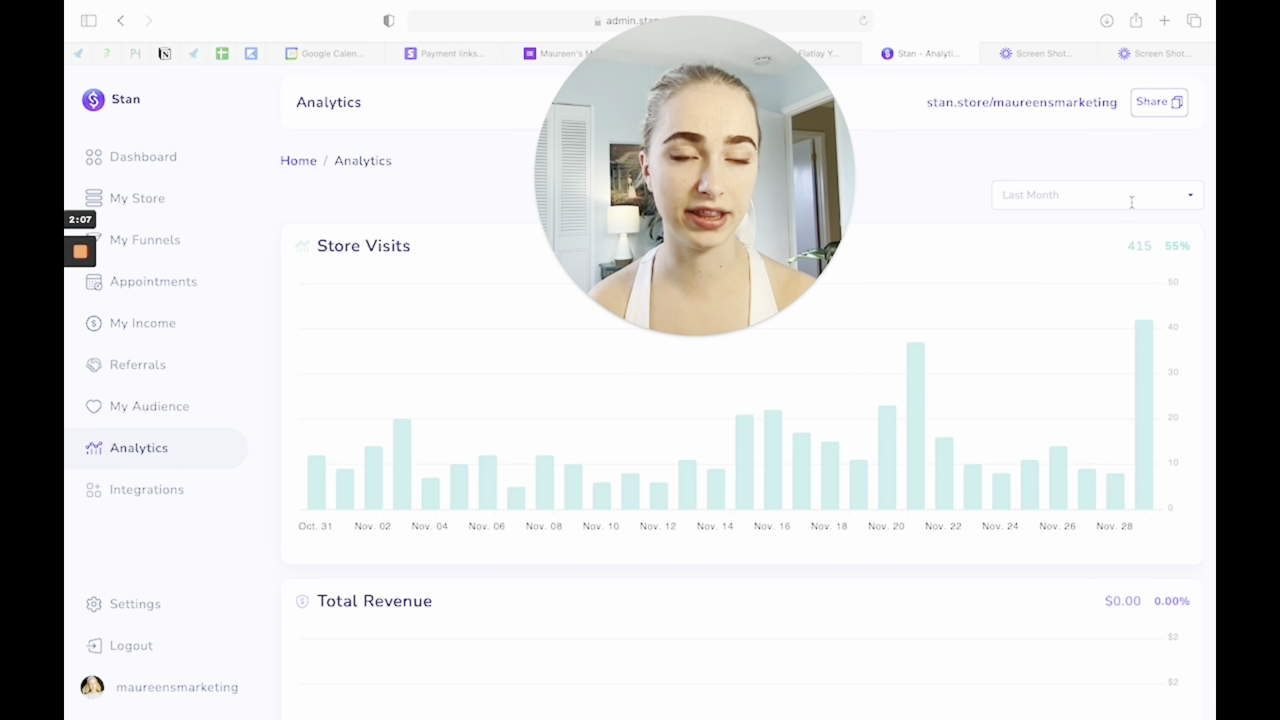
left_click(1124, 196)
scroll(1082, 322, "down", 1)
left_click(1080, 323)
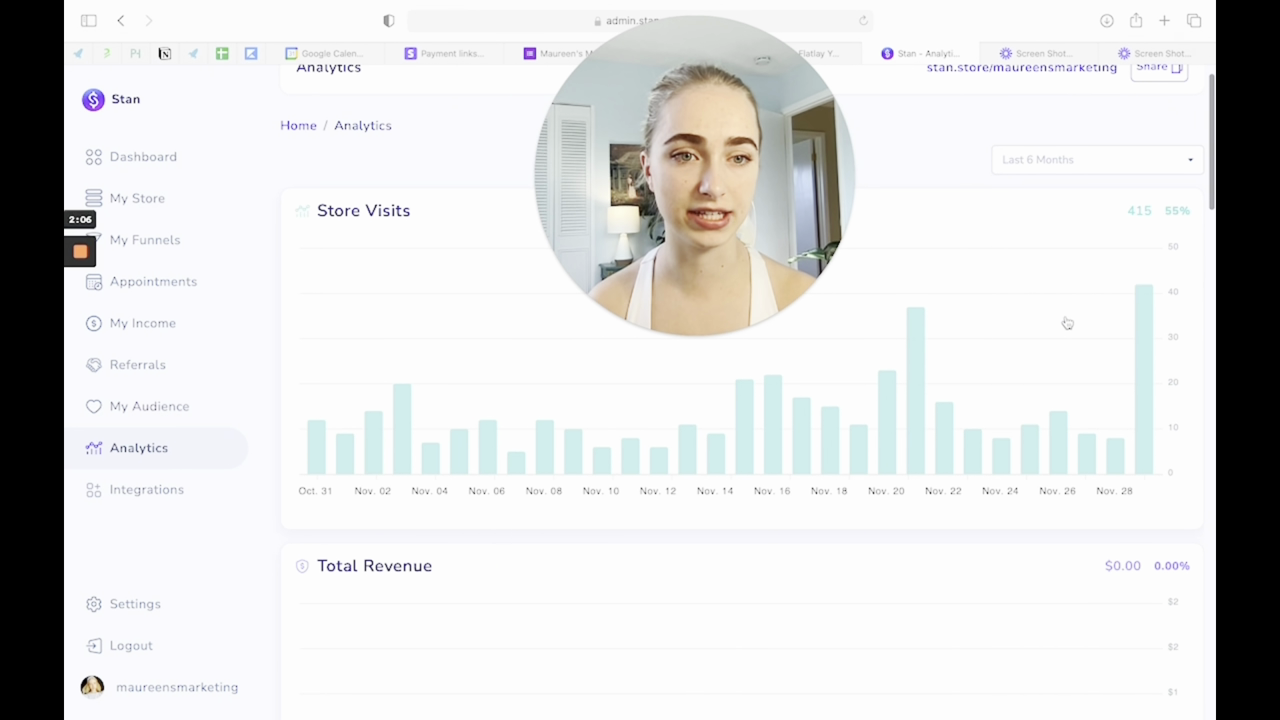
left_click_drag(695, 116, 1035, 116)
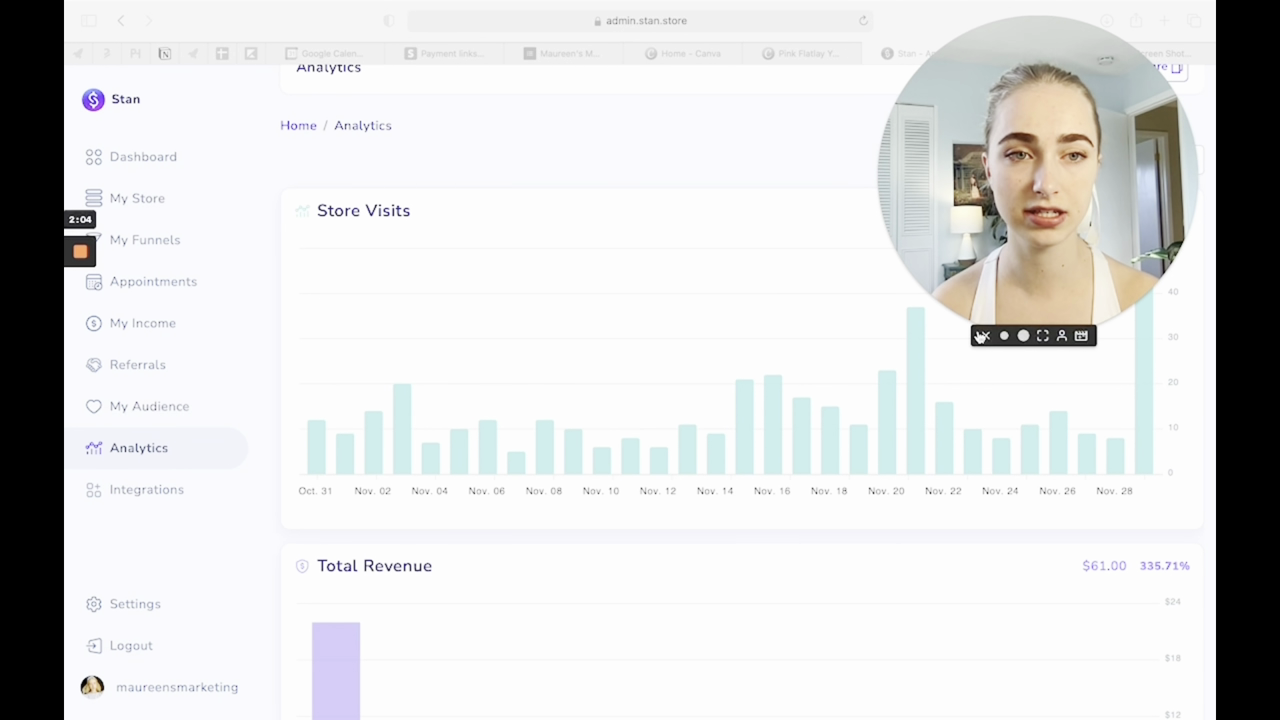
scroll(792, 363, "up", 1)
left_click_drag(1040, 334, 783, 334)
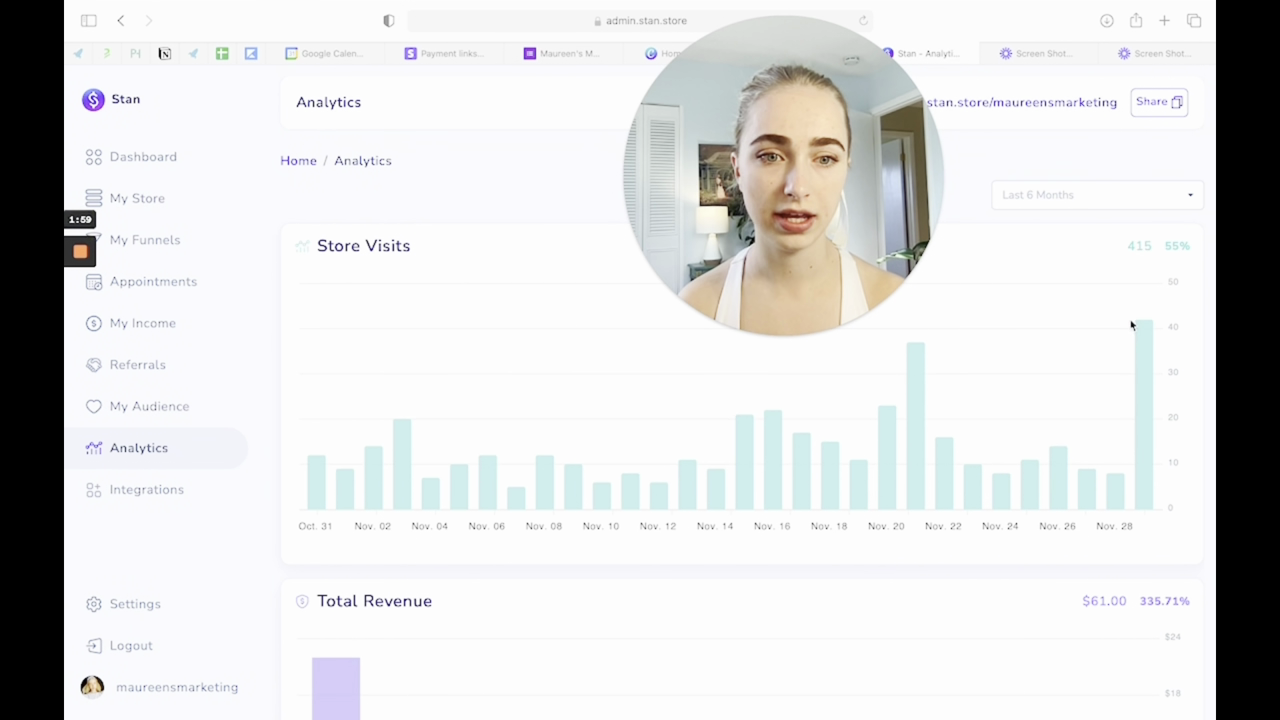
left_click(1120, 195)
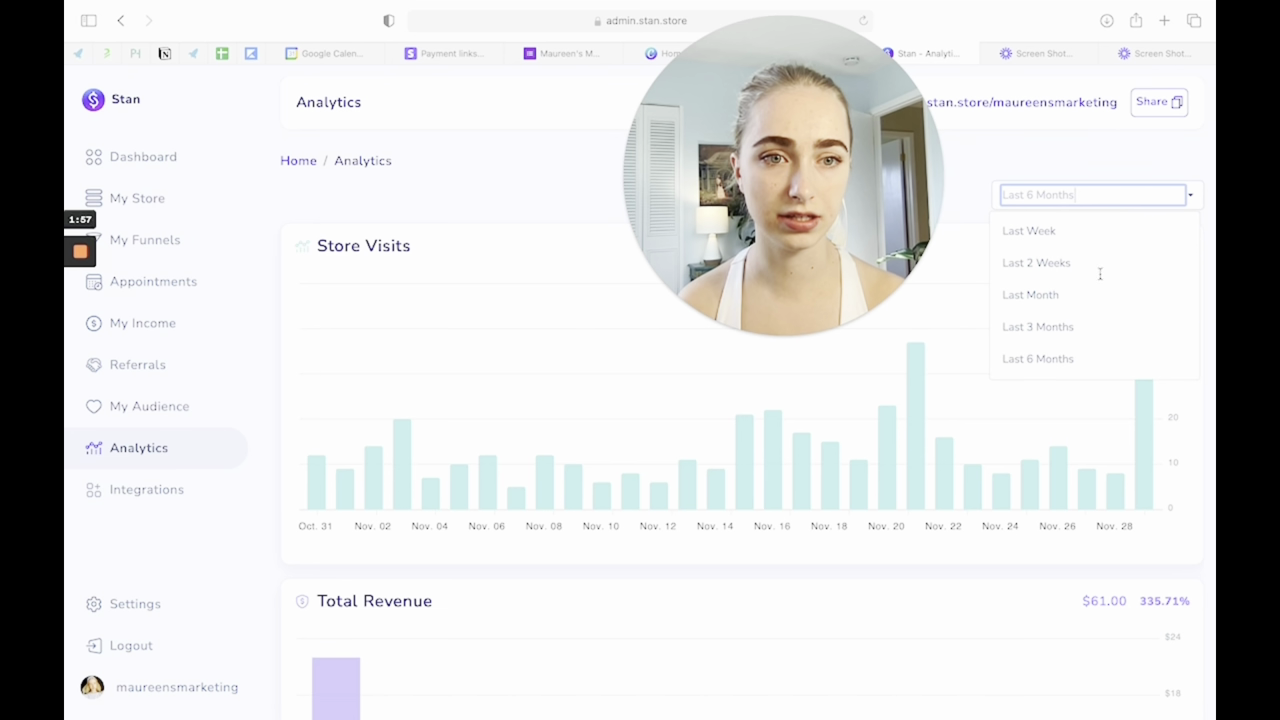
left_click(1072, 360)
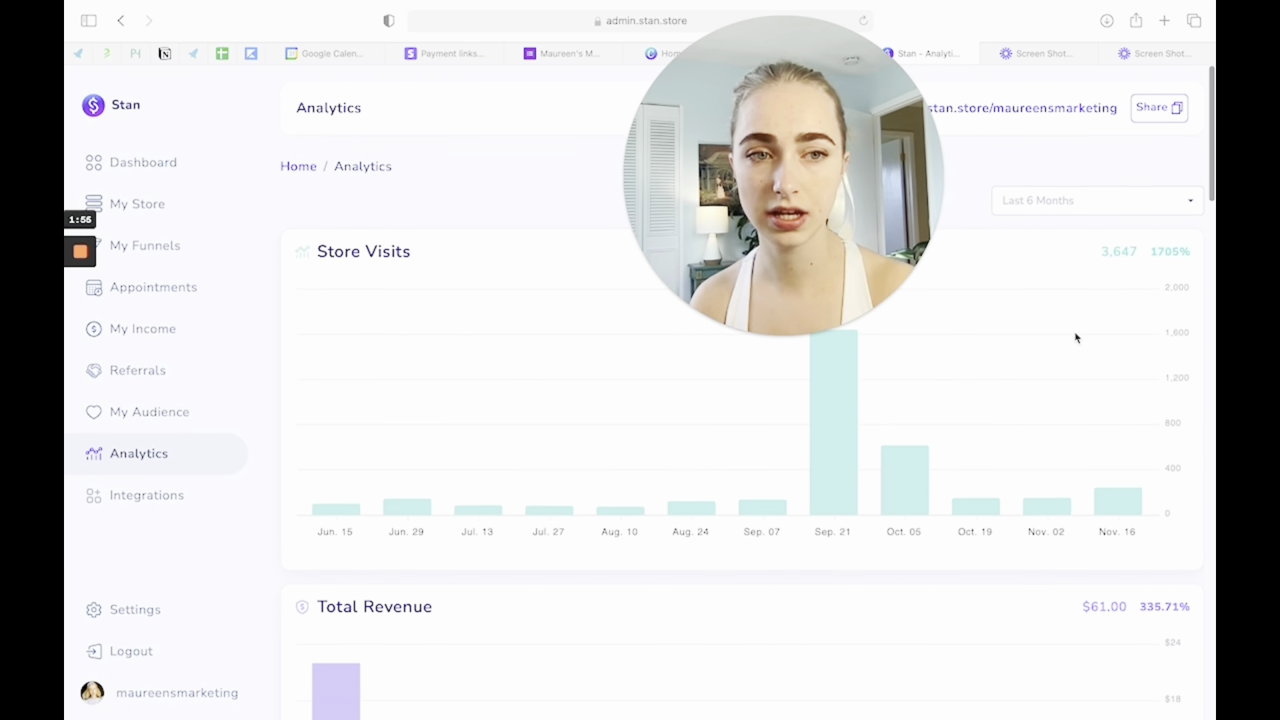
Examine the Store Visits, Total Revenue, Leads and Product Page Views charts, checking the Sep. 21 bars
left_click_drag(900, 290, 709, 290)
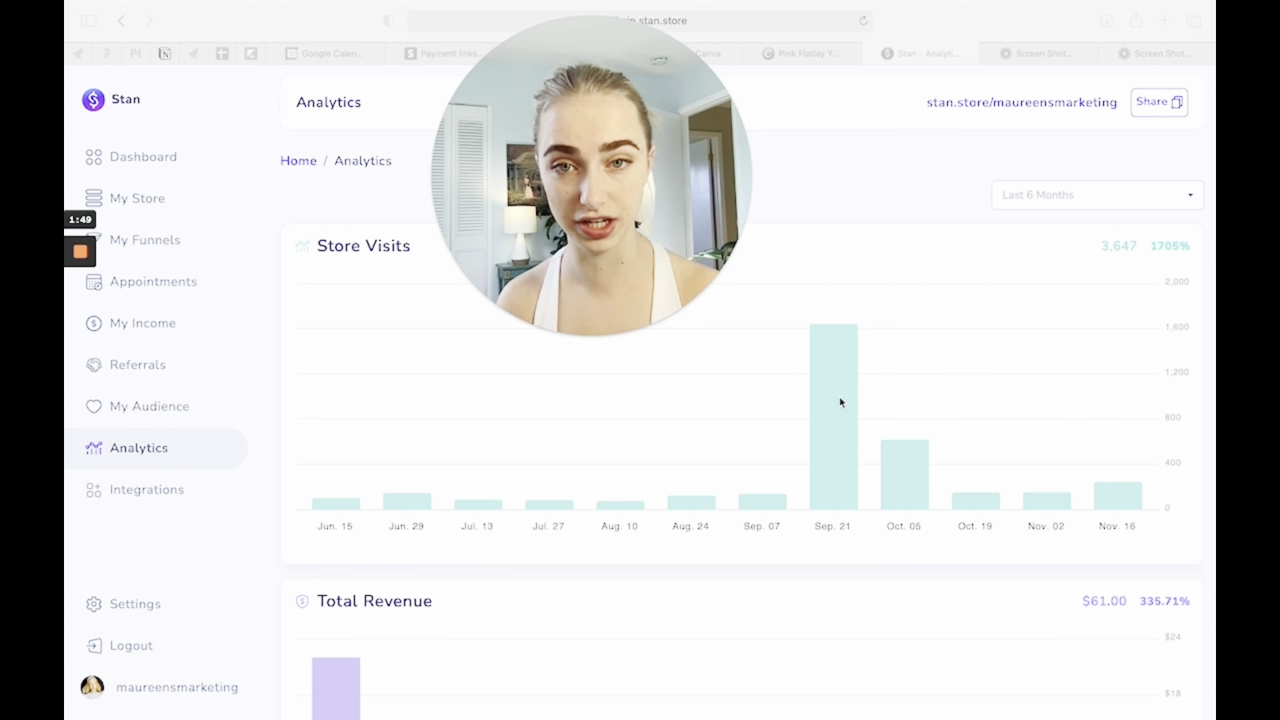
left_click(836, 397)
mouse_move(848, 352)
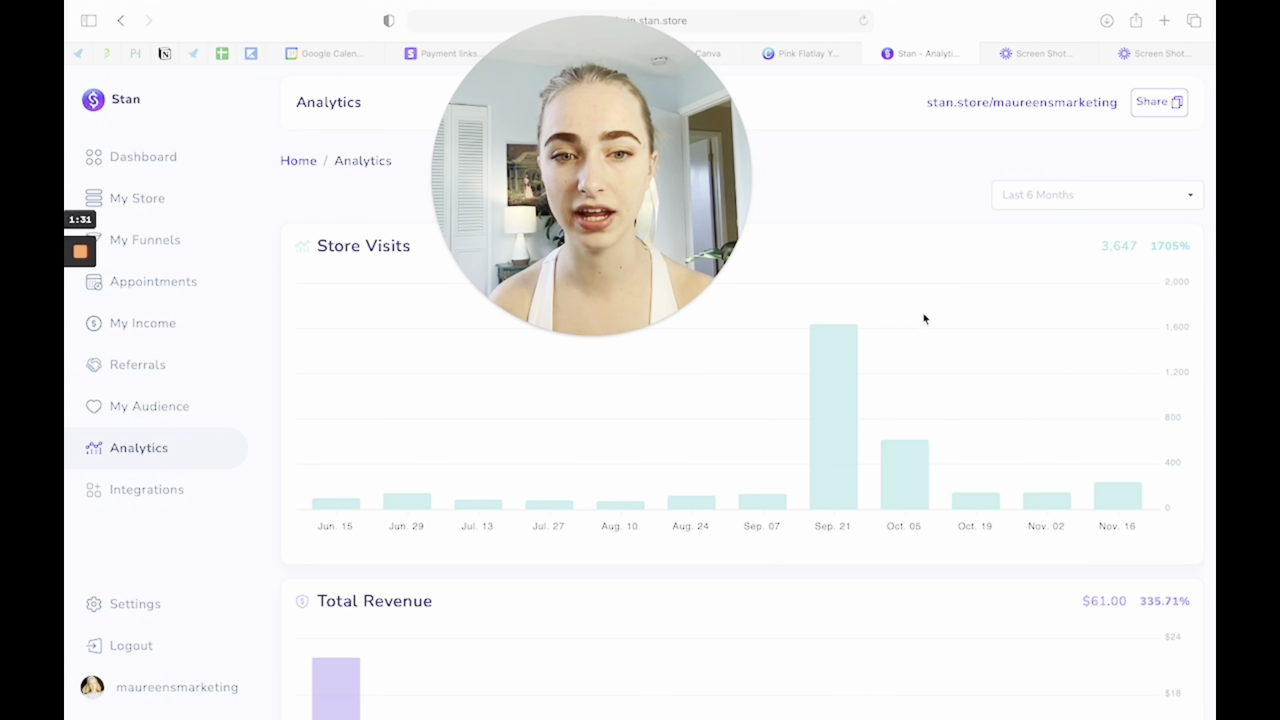
scroll(926, 317, "down", 2)
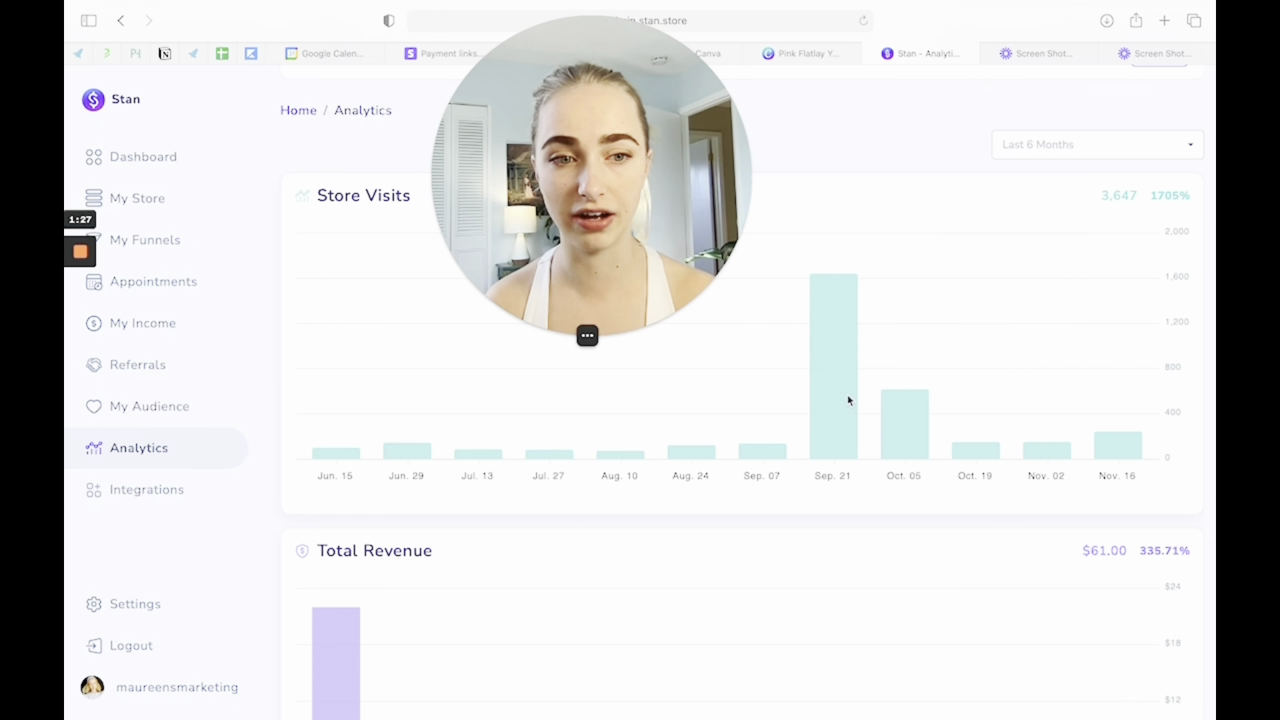
scroll(848, 400, "down", 5)
scroll(783, 590, "down", 5)
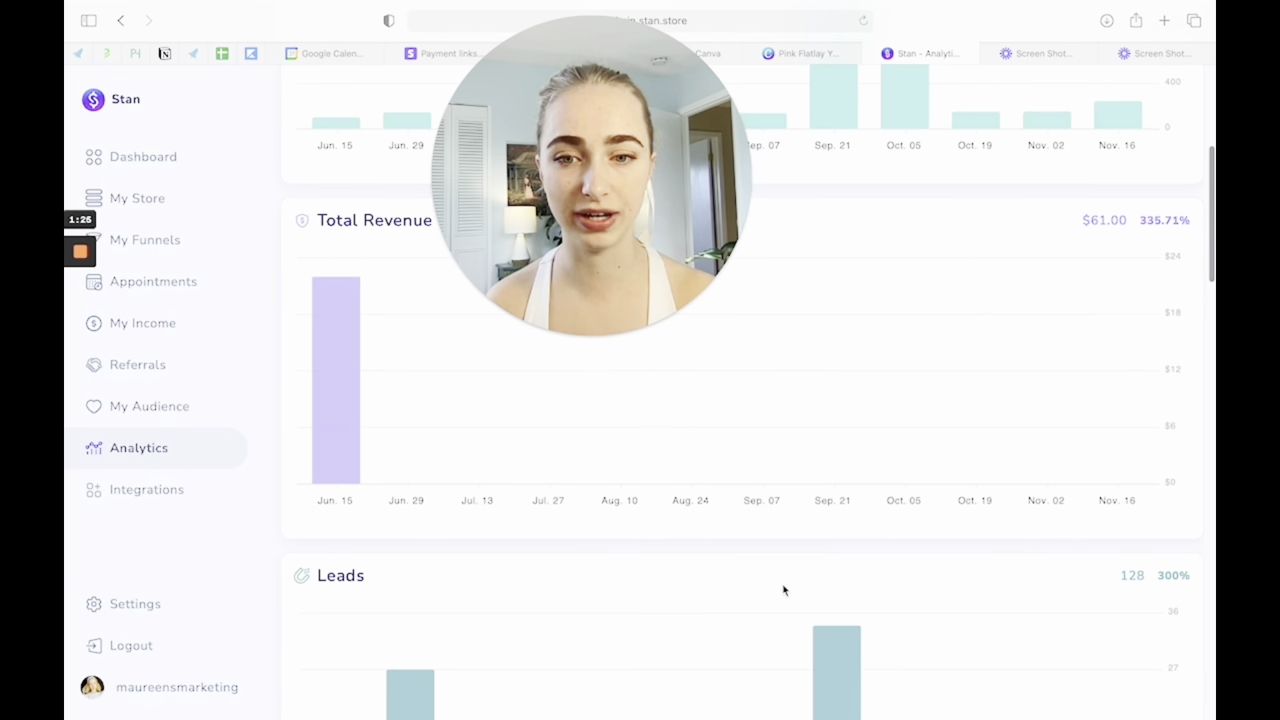
mouse_move(839, 471)
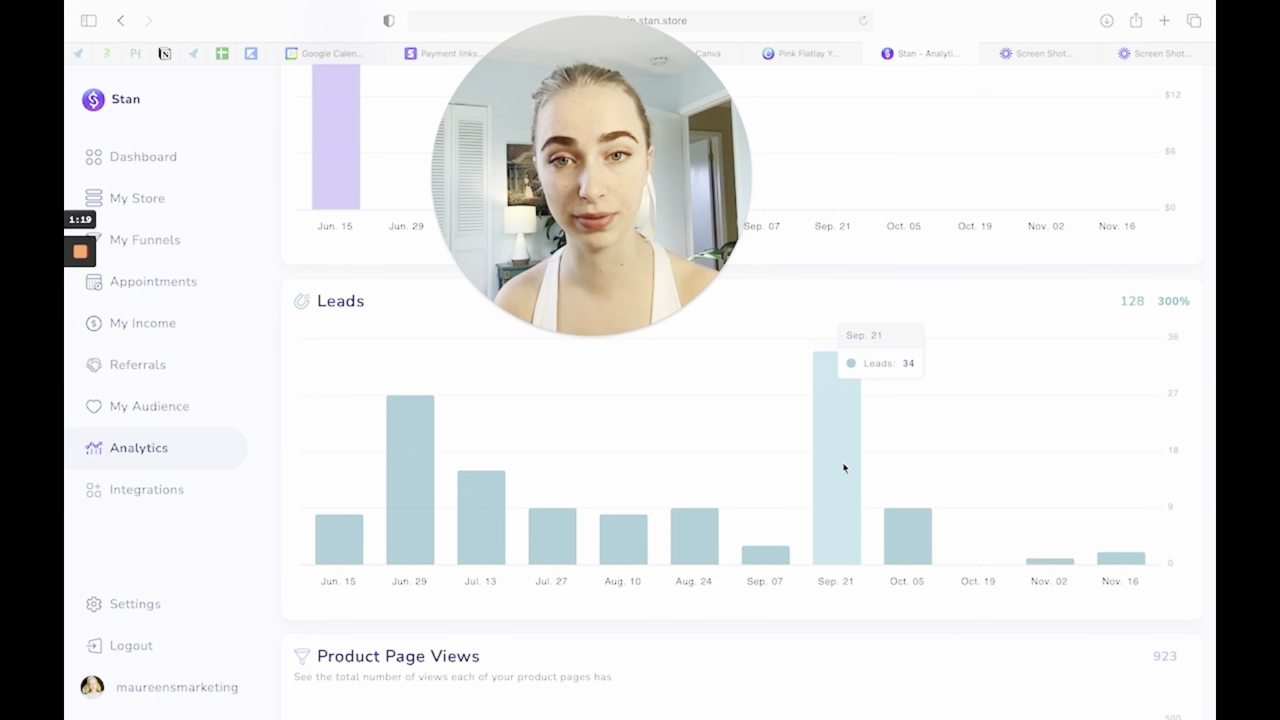
scroll(843, 467, "down", 4)
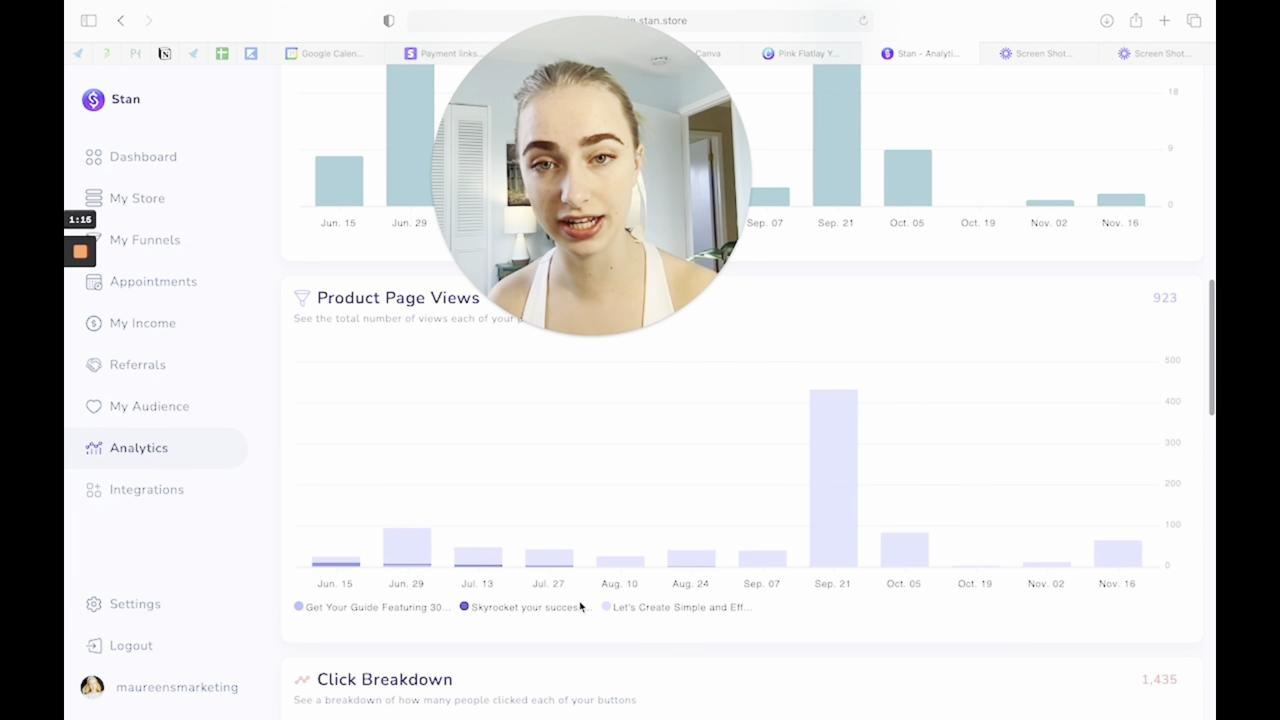
mouse_move(834, 415)
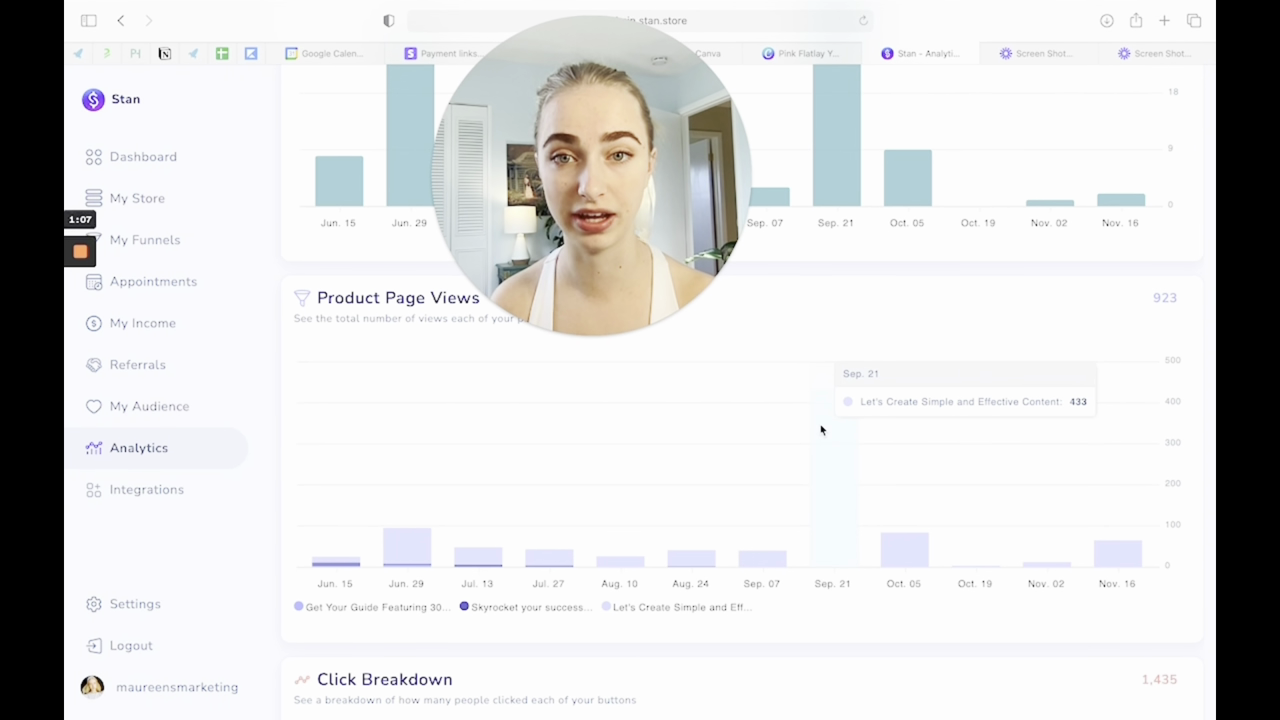
Examine the Click Breakdown, Traffic Source, Conversion Ratio and Referrals charts down to the end of the analytics
scroll(821, 430, "down", 5)
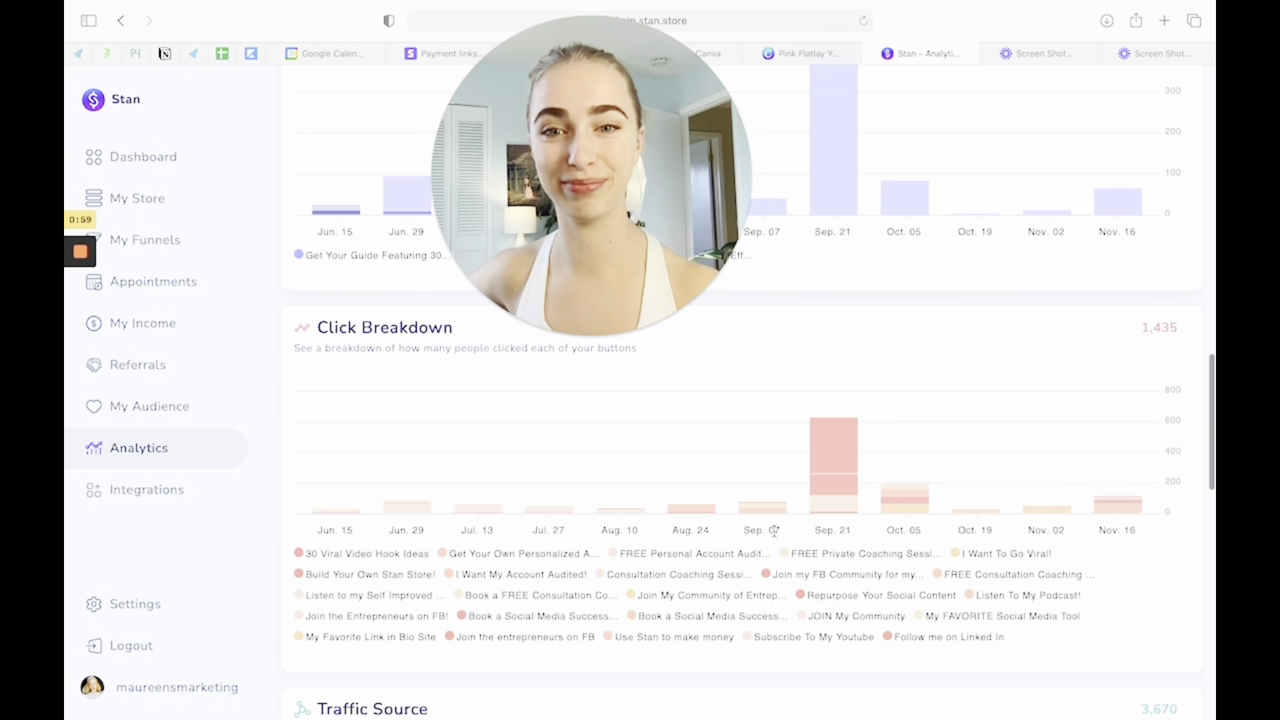
scroll(791, 527, "down", 2)
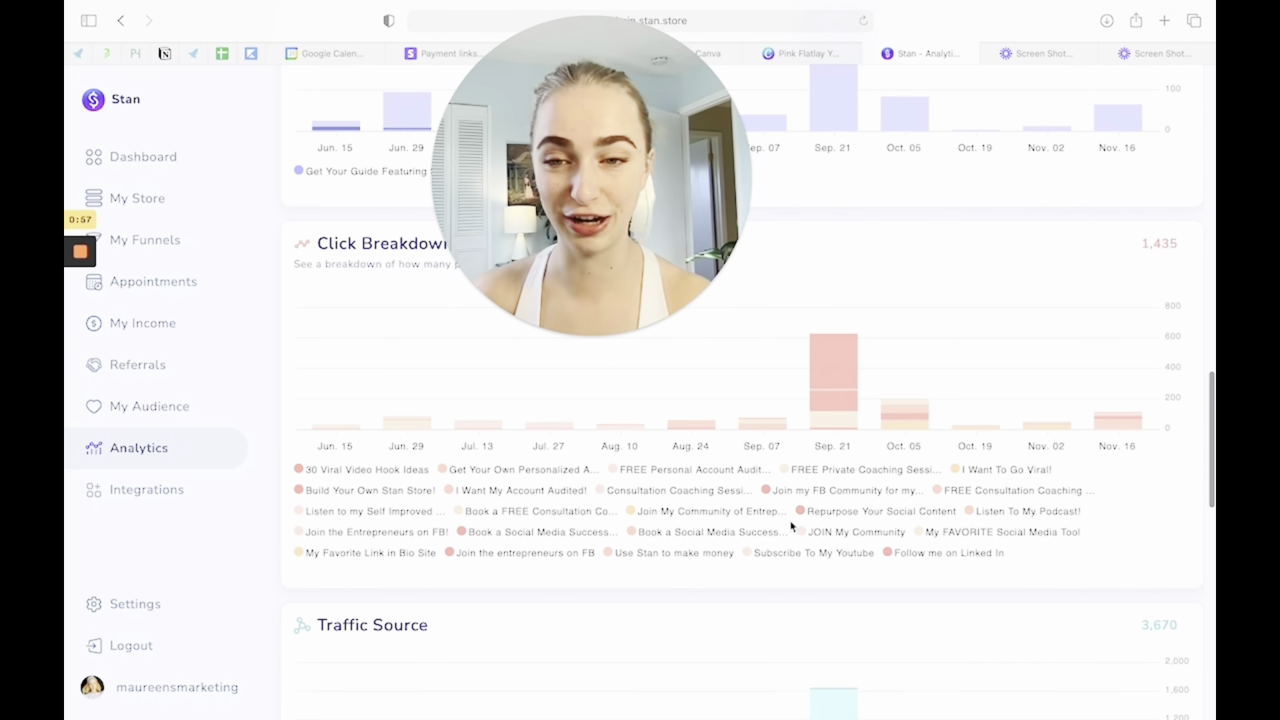
scroll(791, 527, "down", 2)
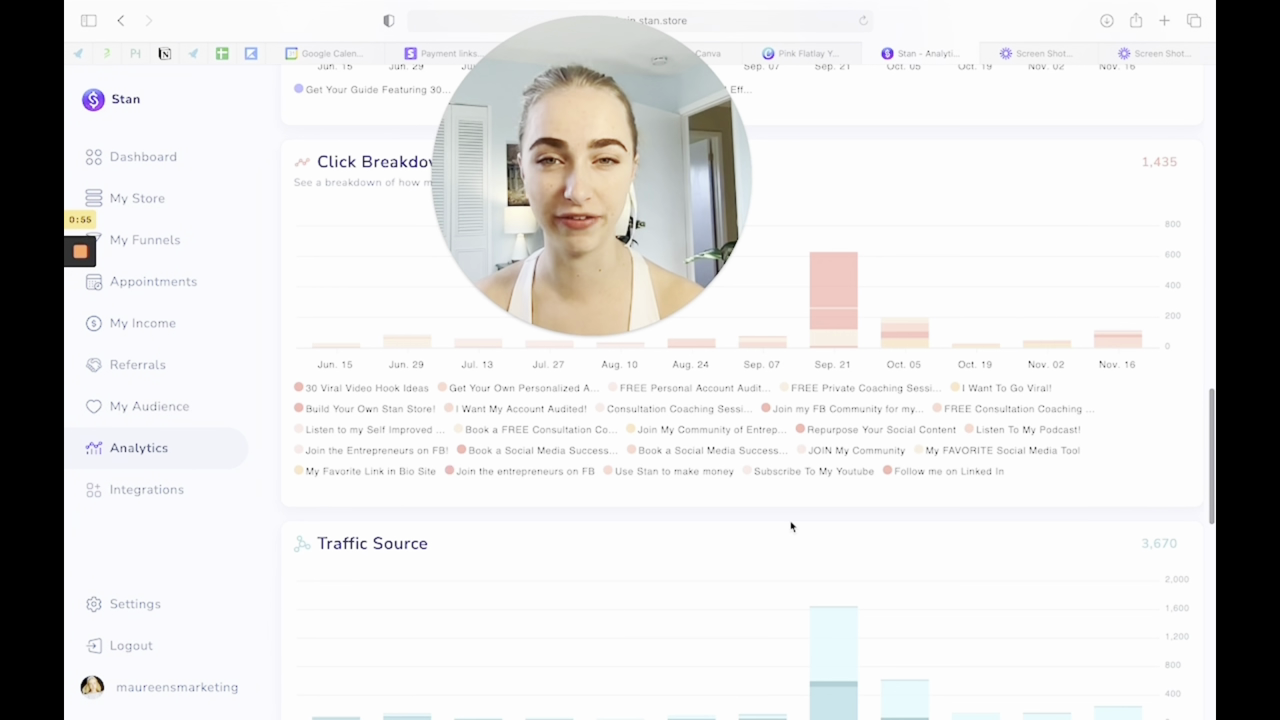
scroll(791, 527, "down", 5)
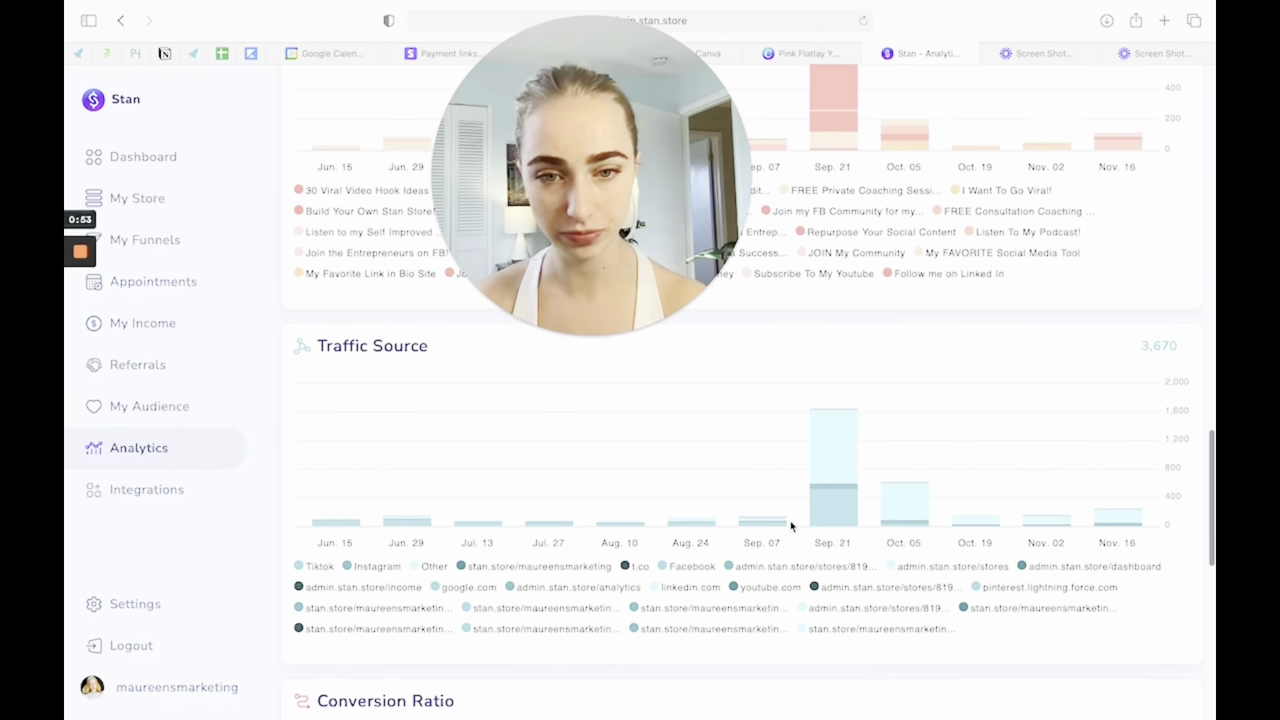
scroll(917, 543, "down", 13)
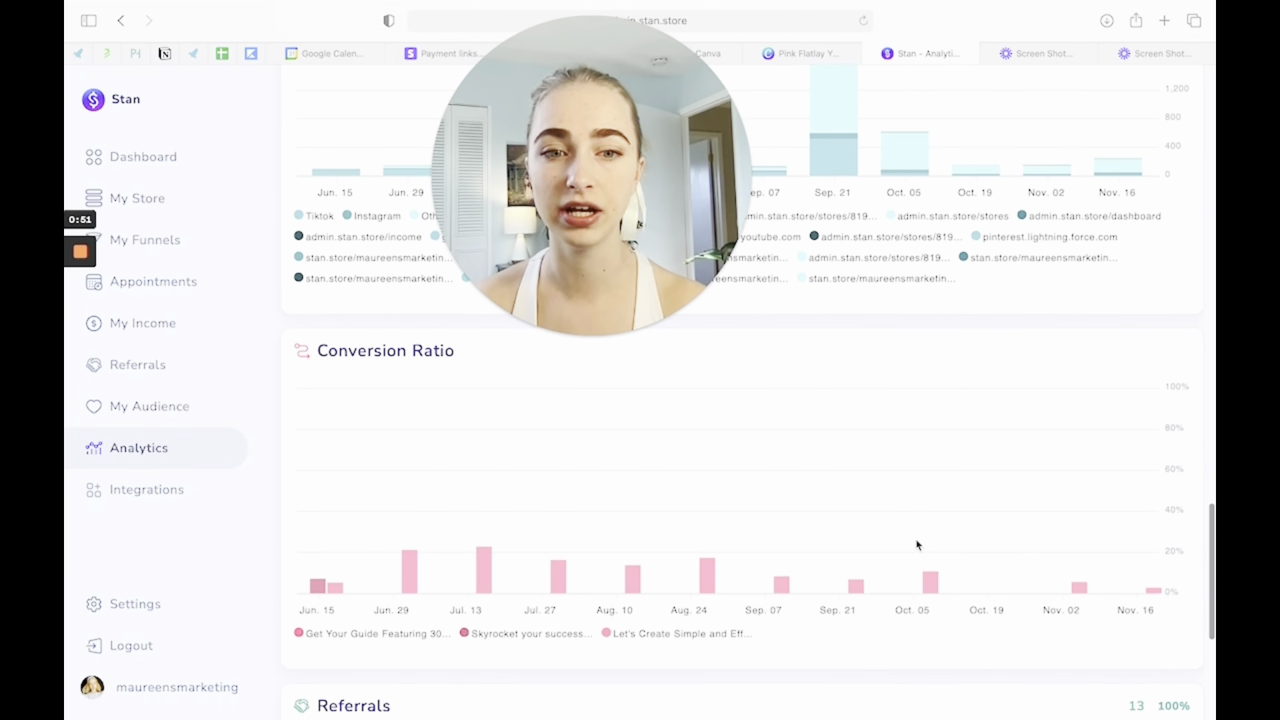
scroll(894, 540, "down", 4)
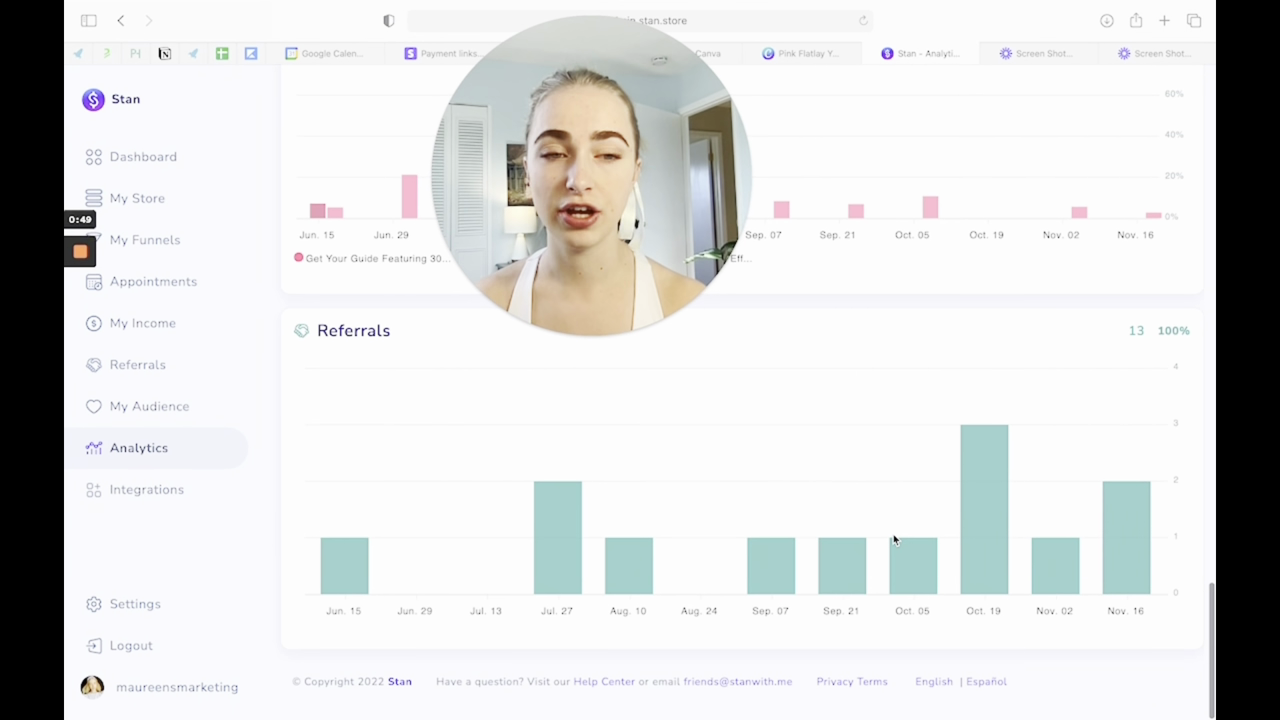
scroll(894, 540, "up", 20)
scroll(894, 540, "up", 10)
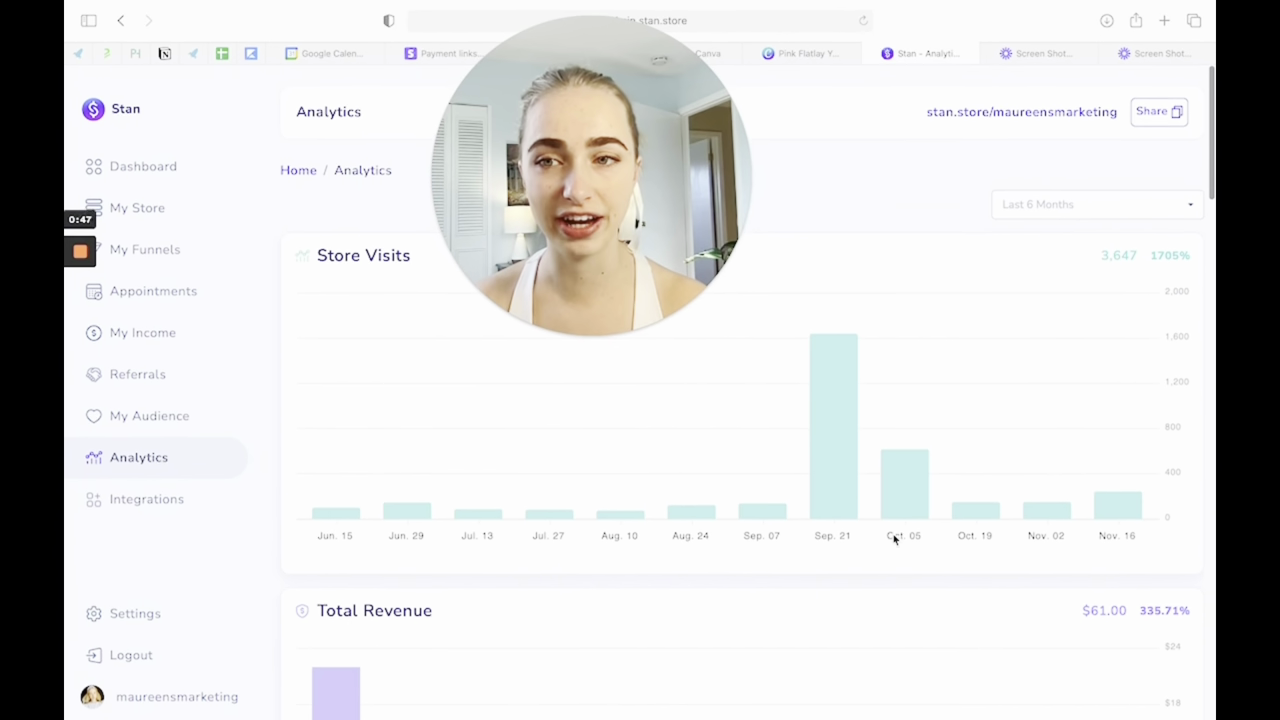
Return to the store's dashboard overview
left_click_drag(670, 224, 1100, 206)
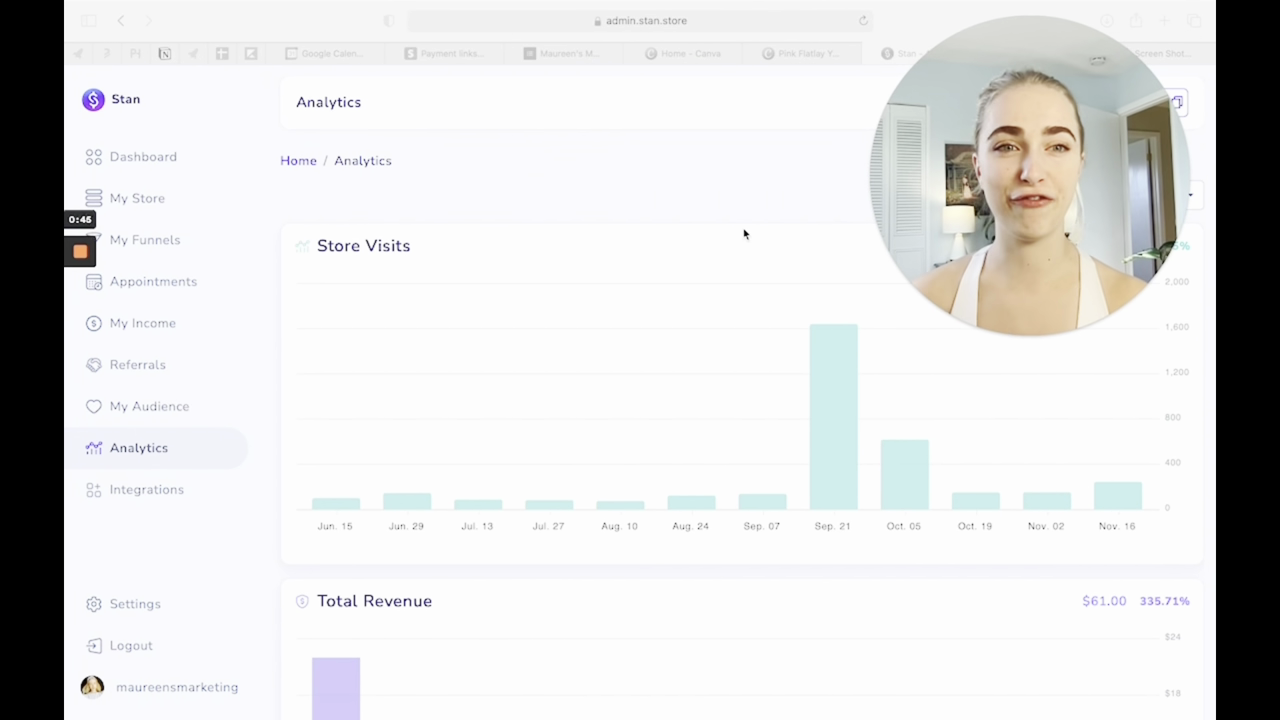
left_click(165, 160)
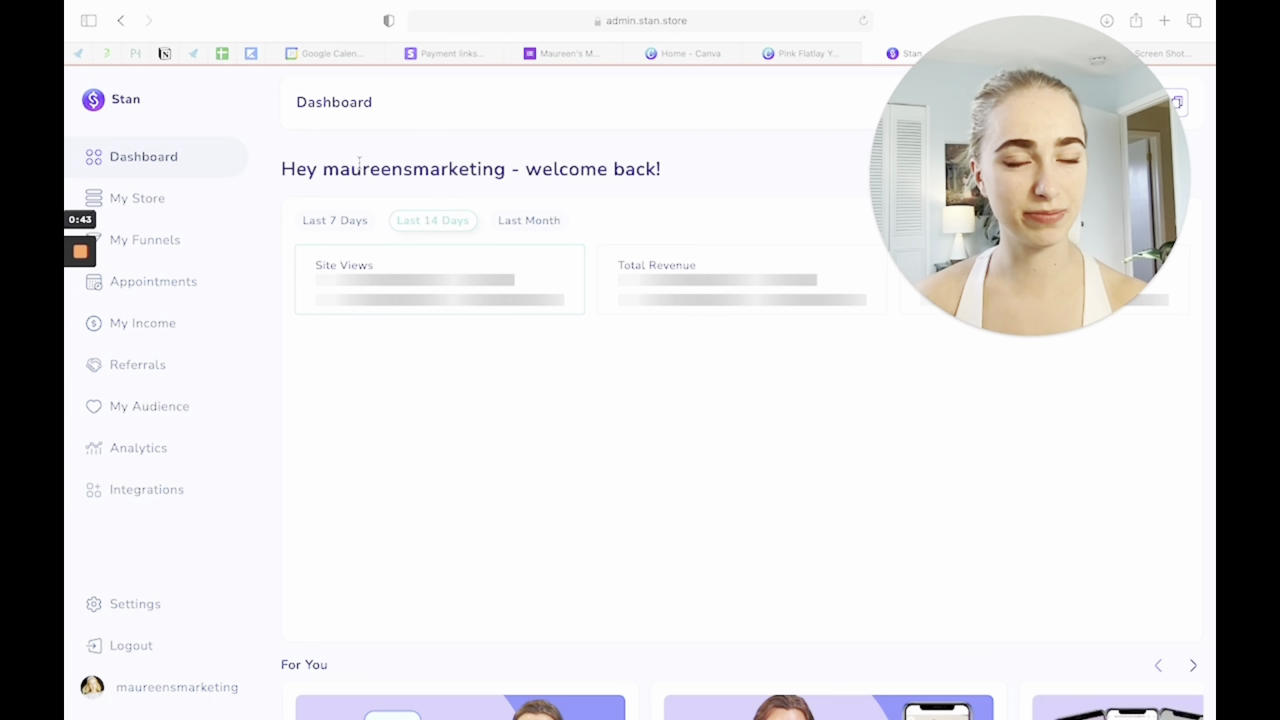